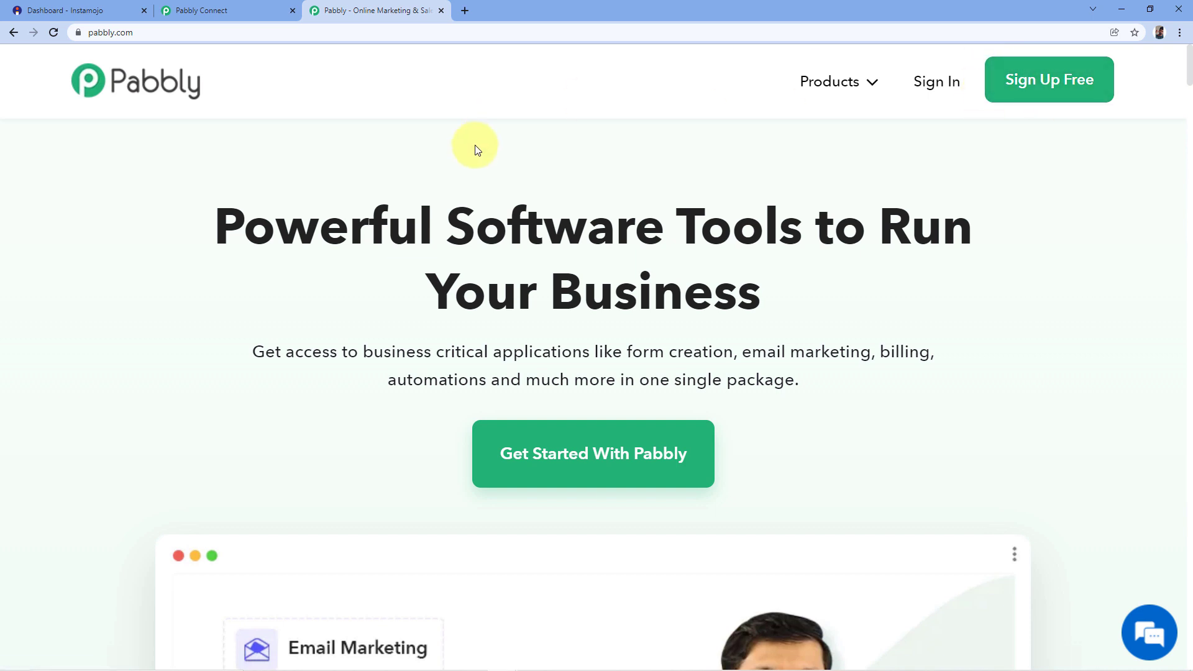
Close the pabbly.com tab and create a new workflow named 'Instamojo to WhatsApp'.
left_click(441, 10)
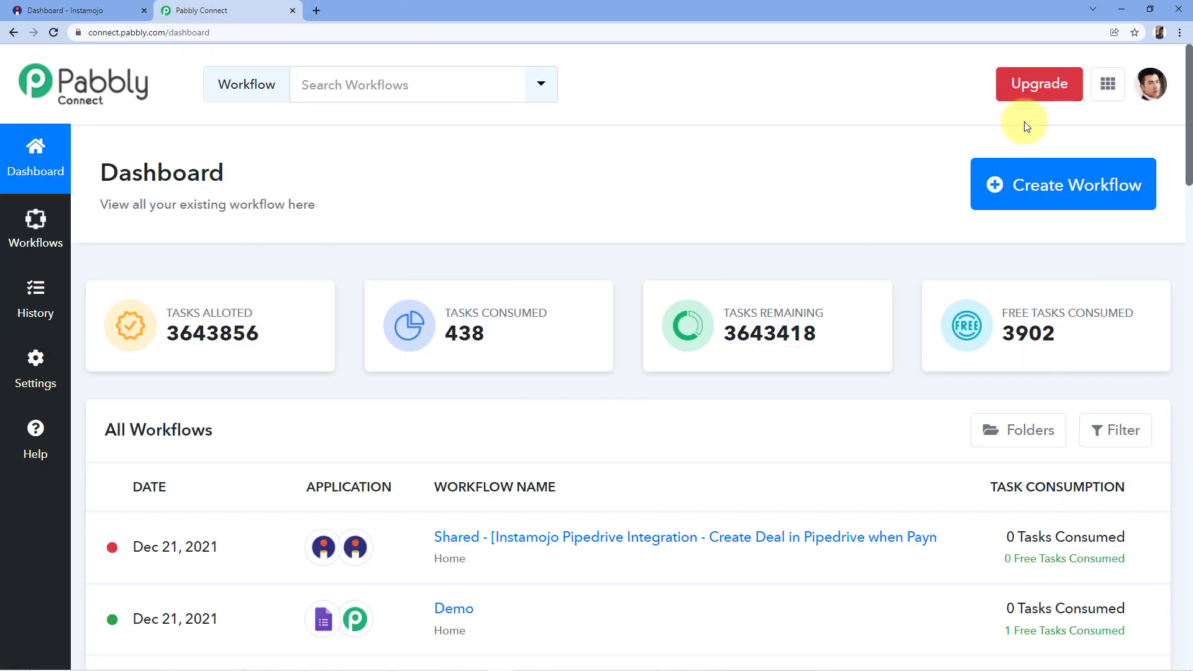
left_click(1054, 178)
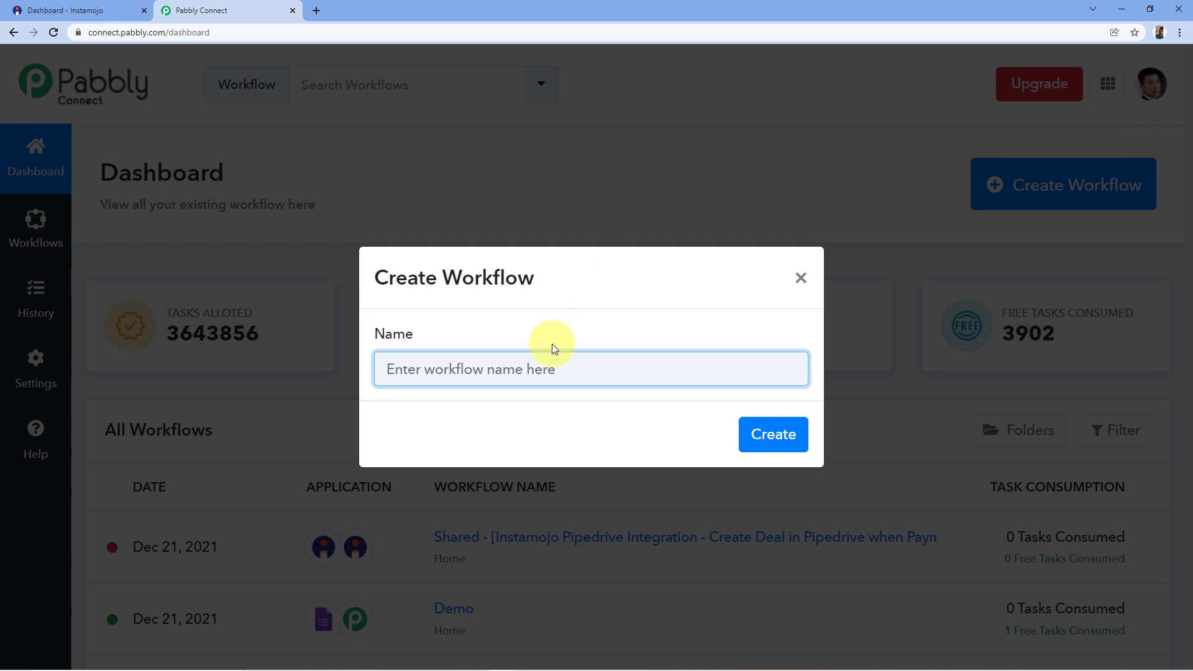
type("Instamo")
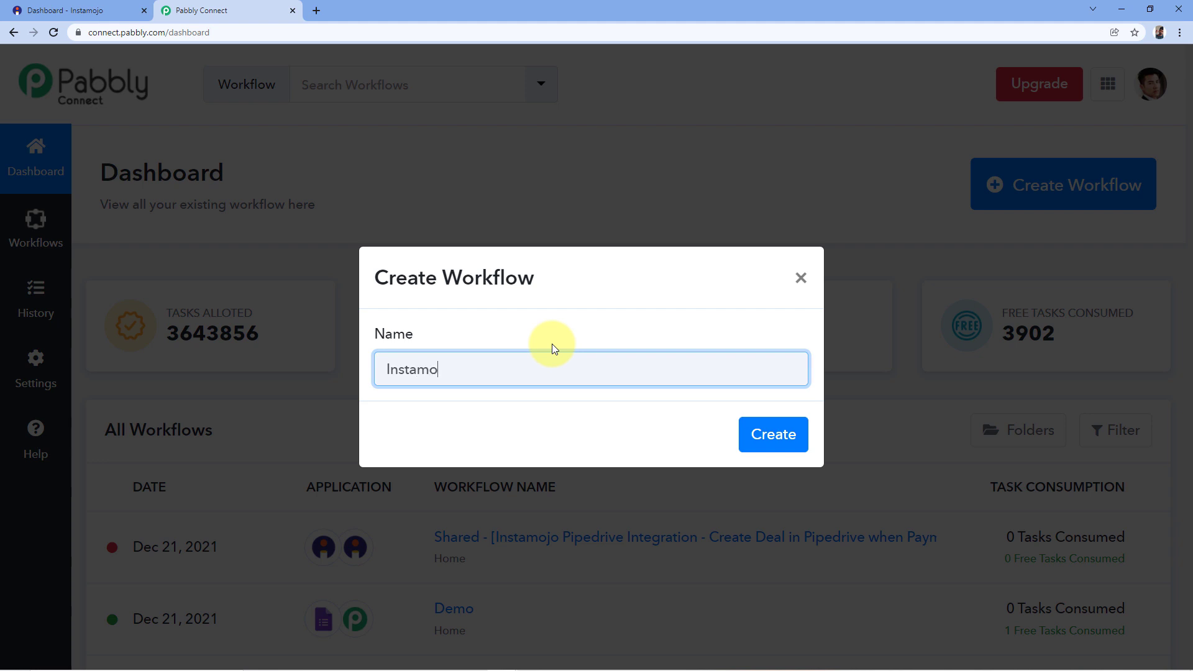
type("jo to WhatsApp")
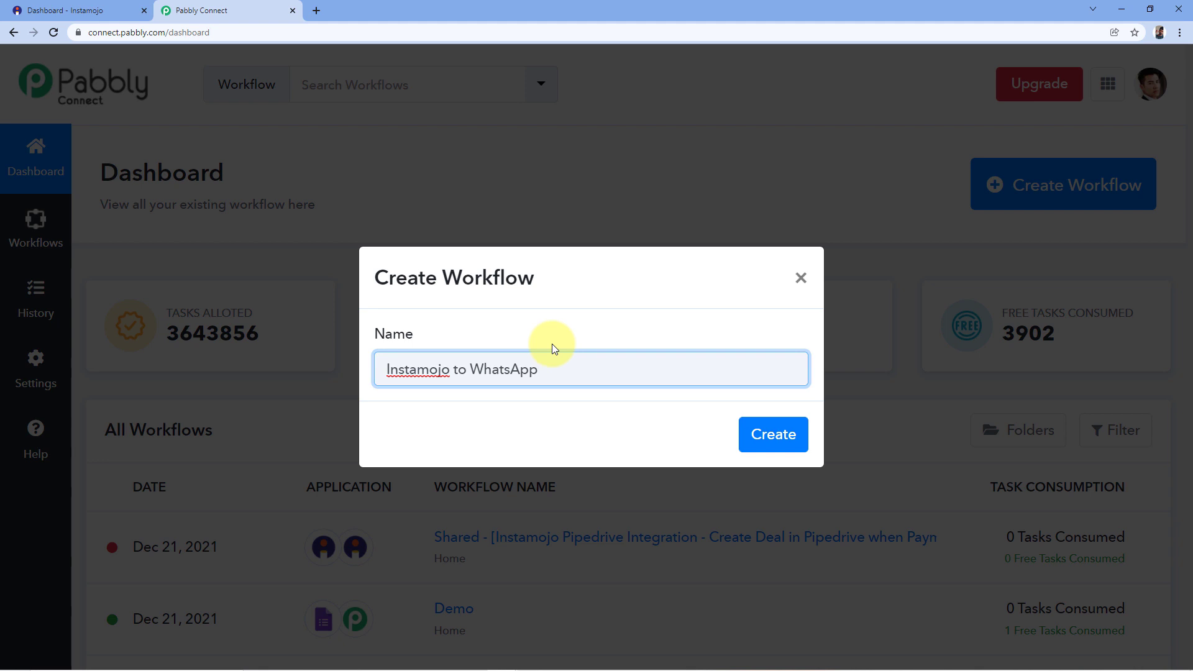
left_click(772, 436)
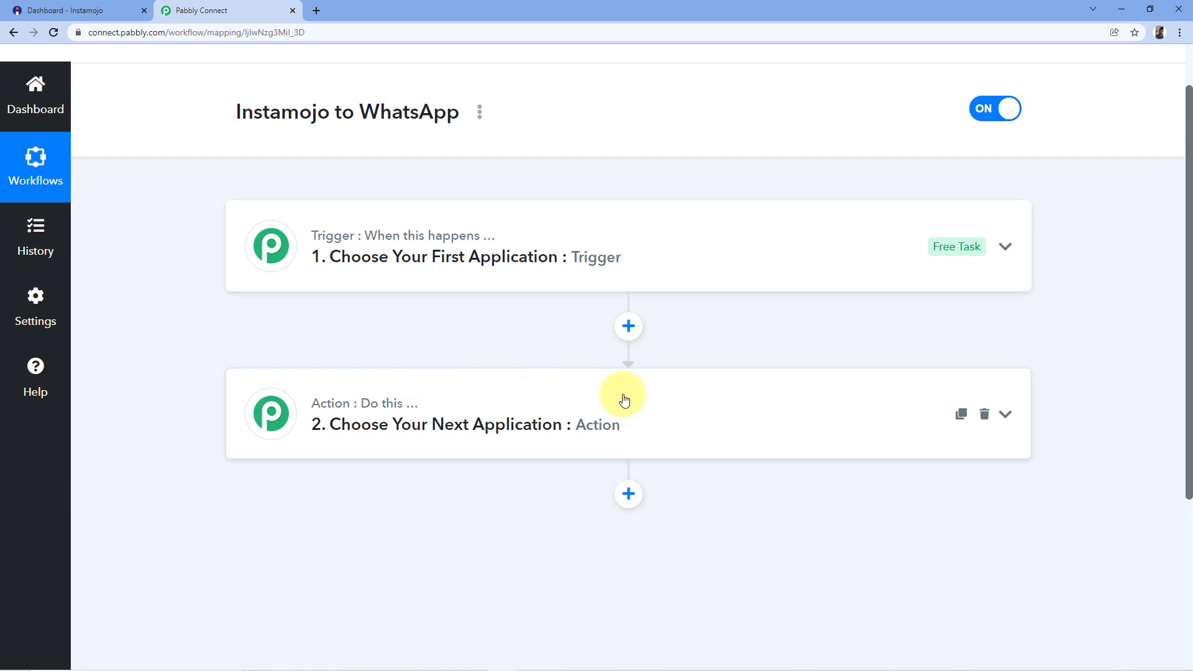
Set Instamojo as the trigger app of the workflow.
scroll(483, 264, "down", 2)
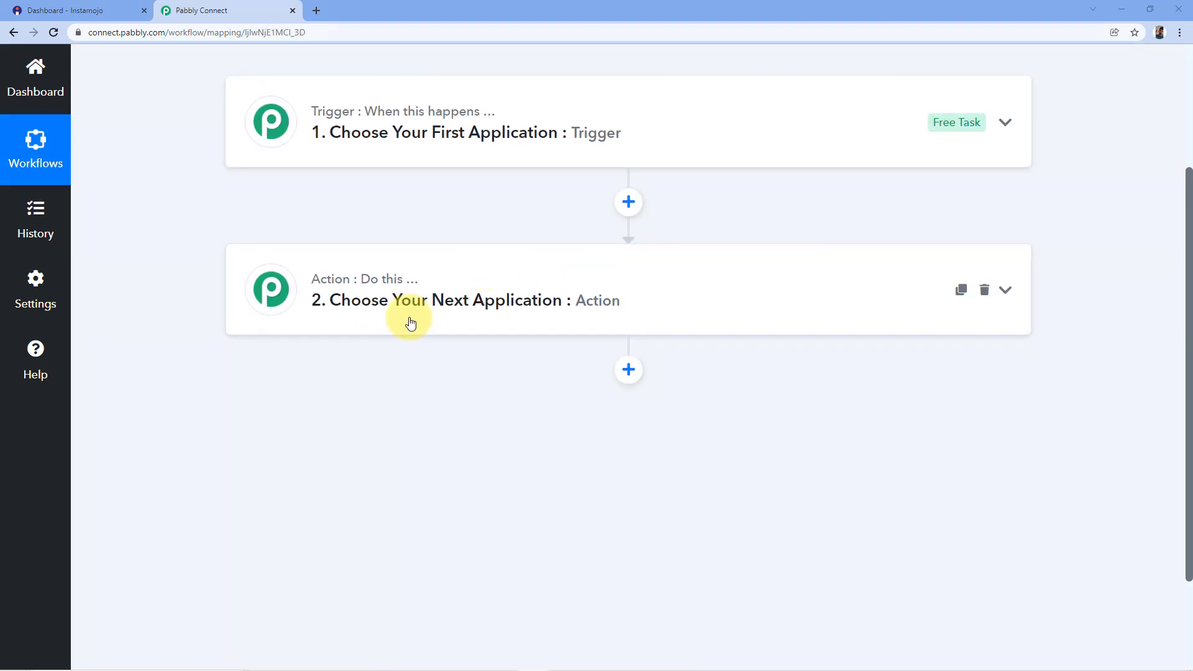
left_click(370, 130)
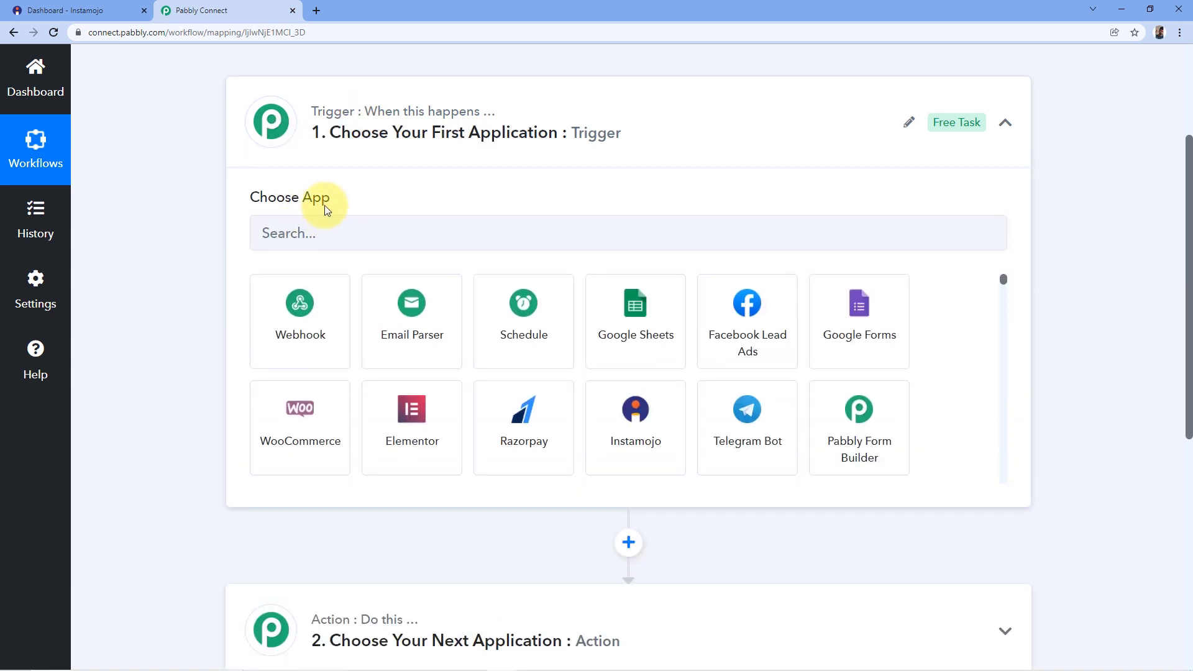
left_click(321, 235)
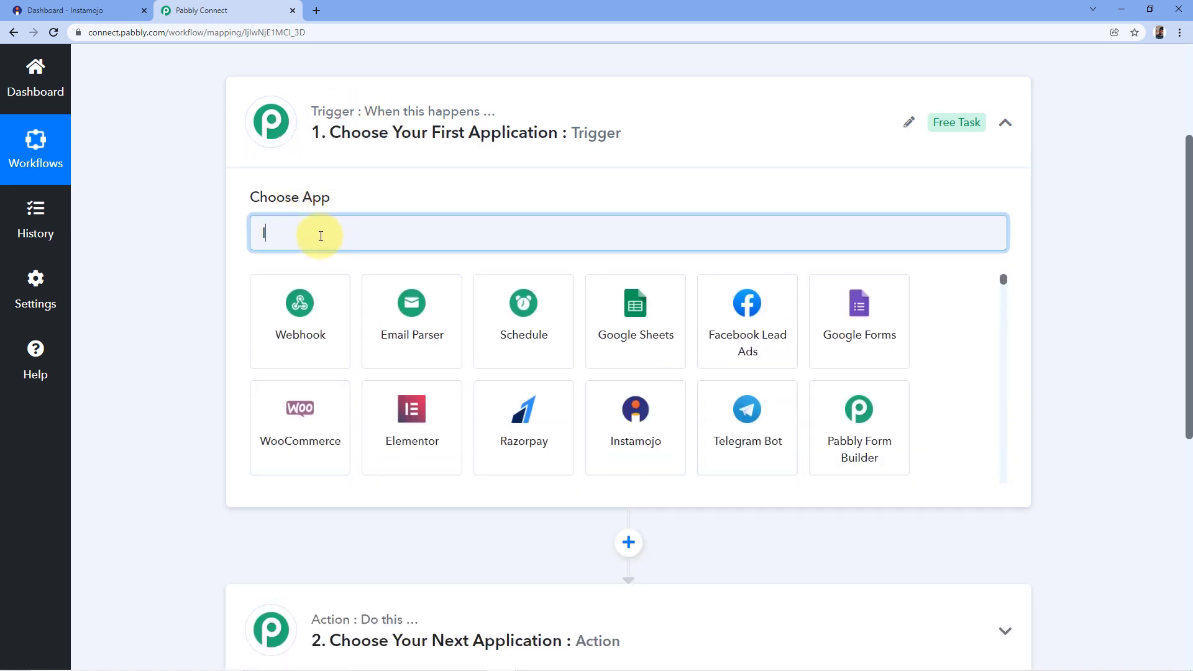
type("Instamojo")
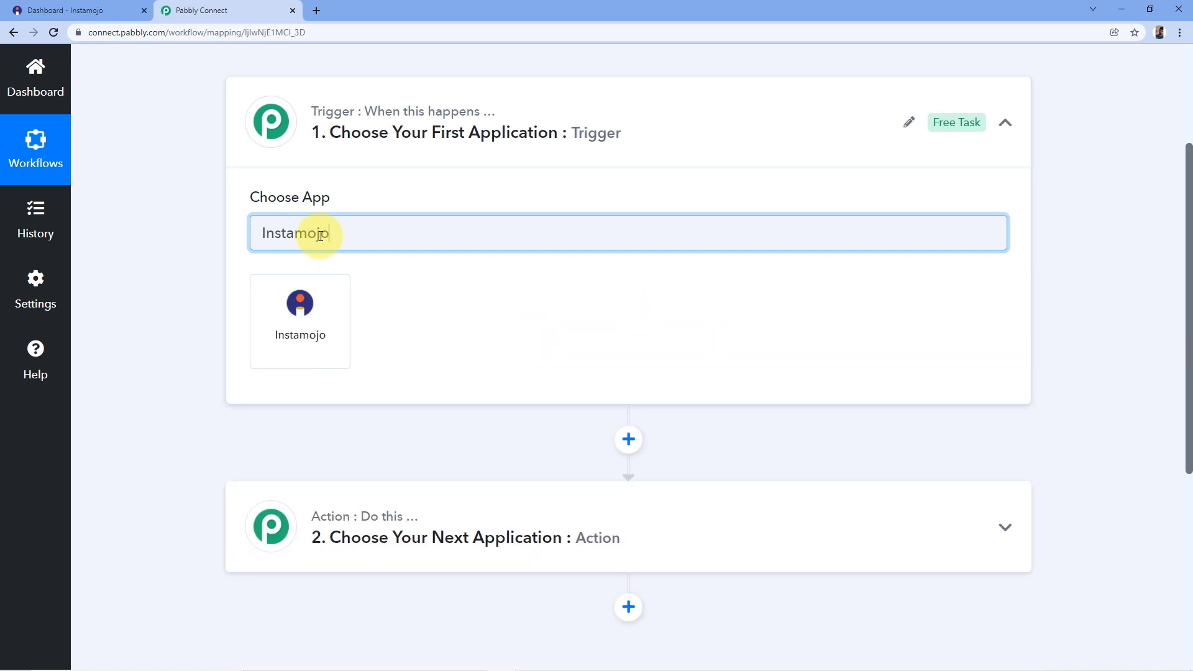
left_click(301, 305)
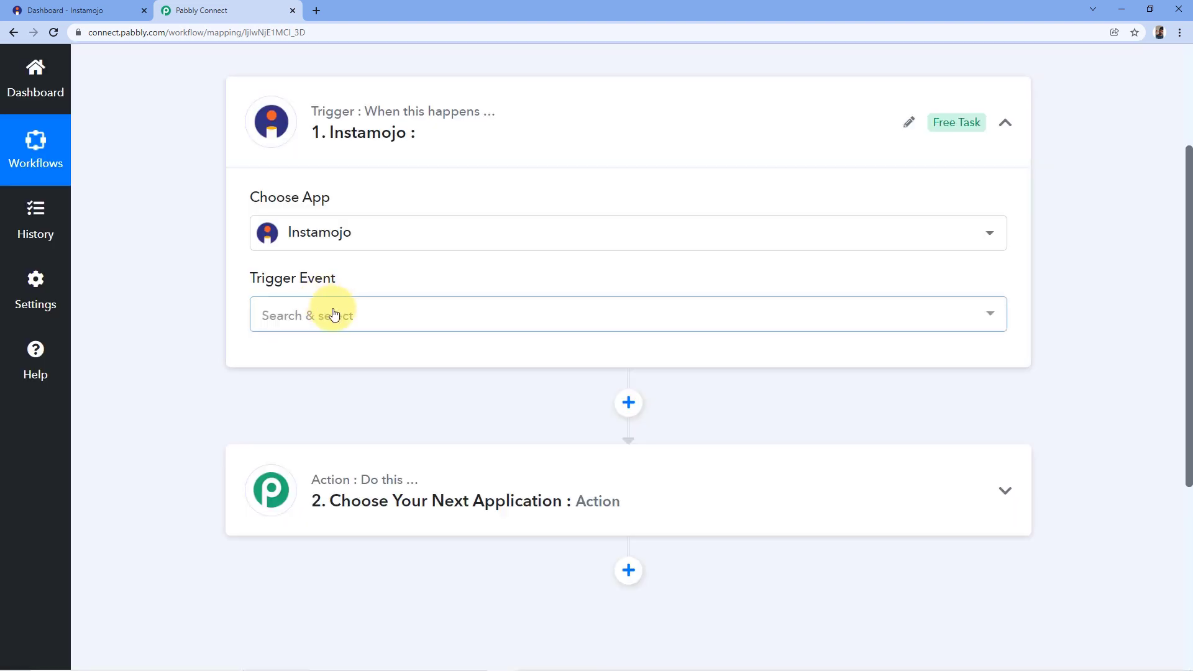
Choose New Sale as the trigger event, review its webhook URL, then go to the Instamojo tab.
left_click(380, 322)
left_click(317, 395)
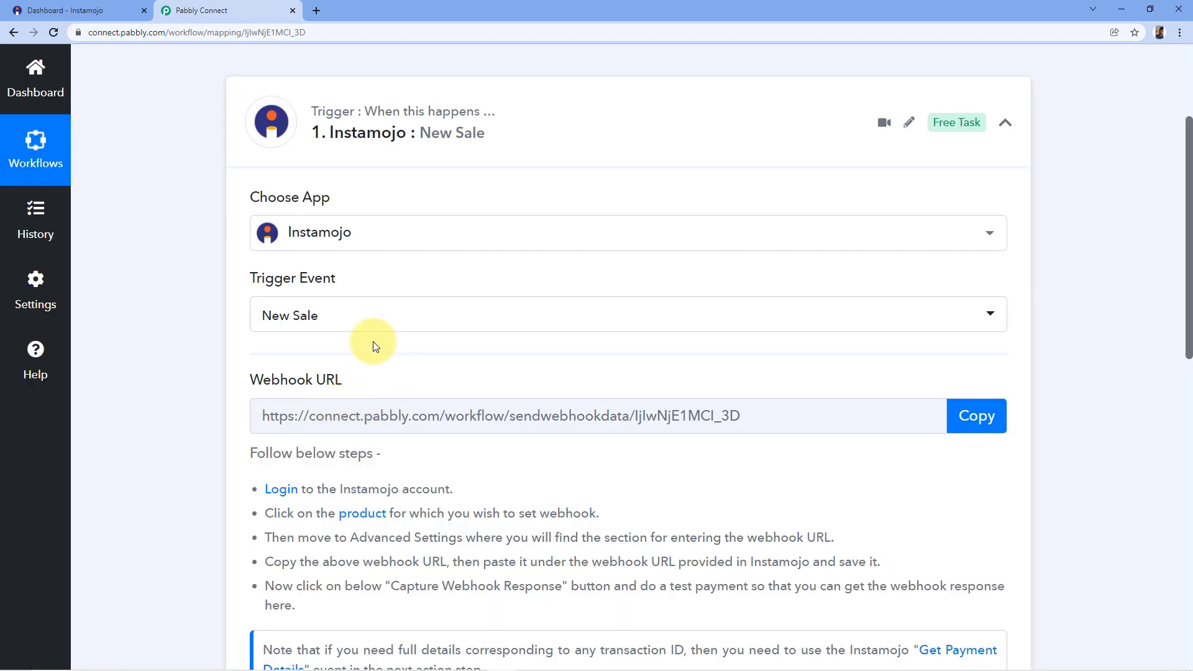
scroll(386, 360, "down", 1)
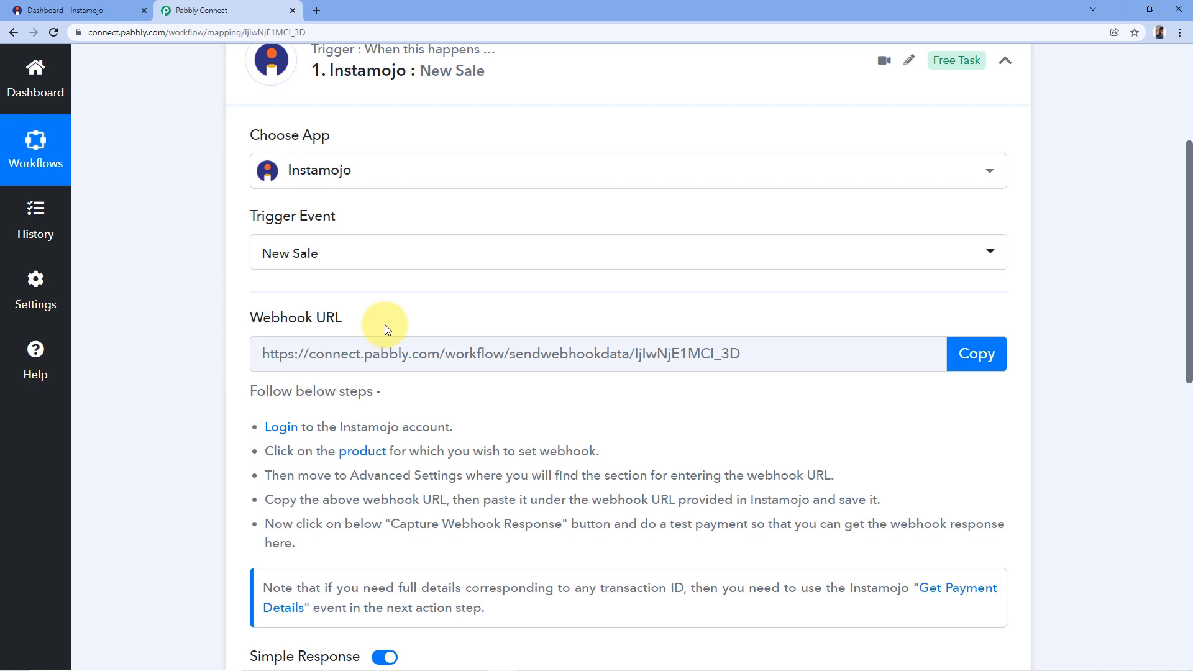
scroll(385, 324, "down", 2)
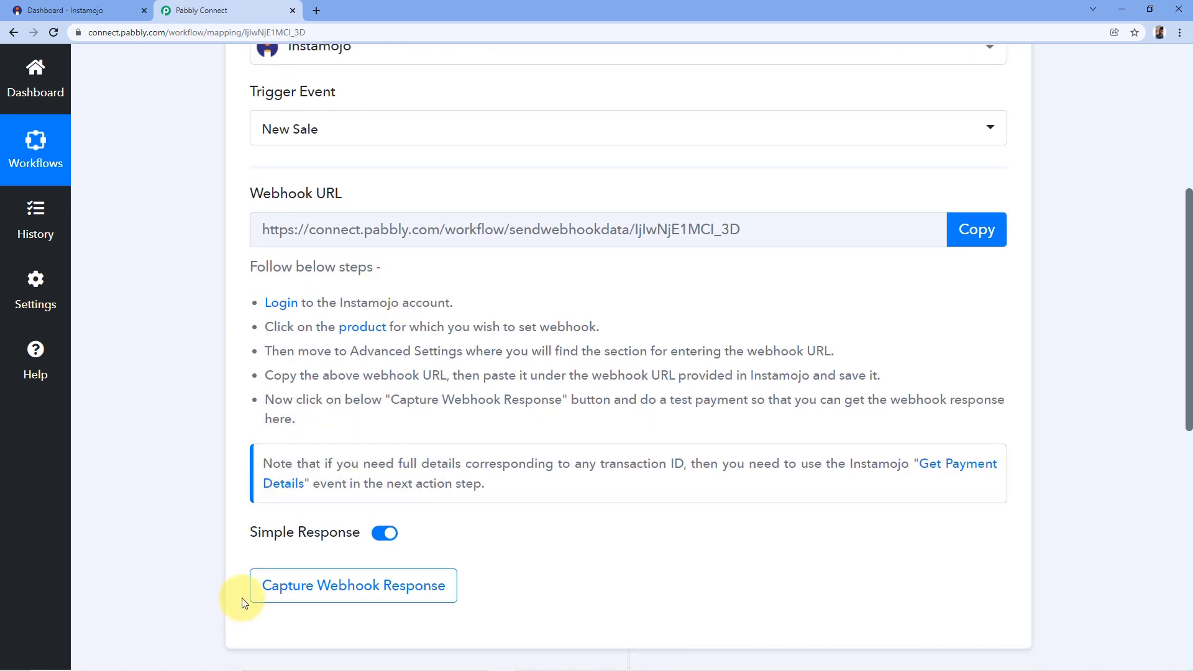
scroll(491, 341, "up", 2)
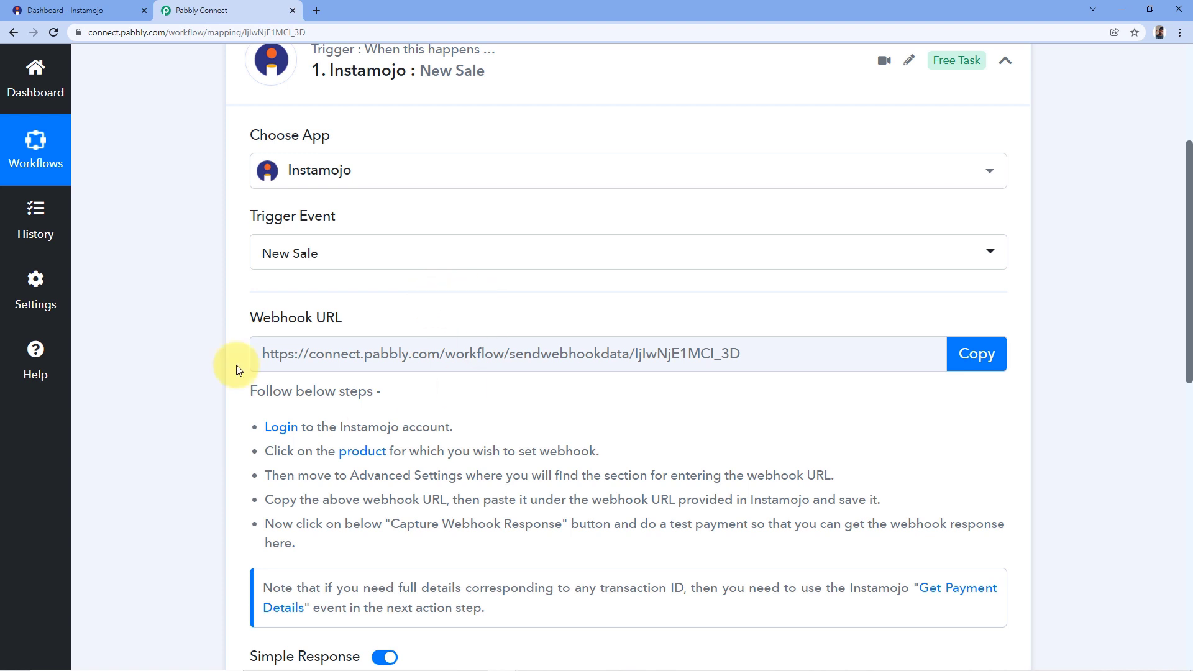
left_click(118, 10)
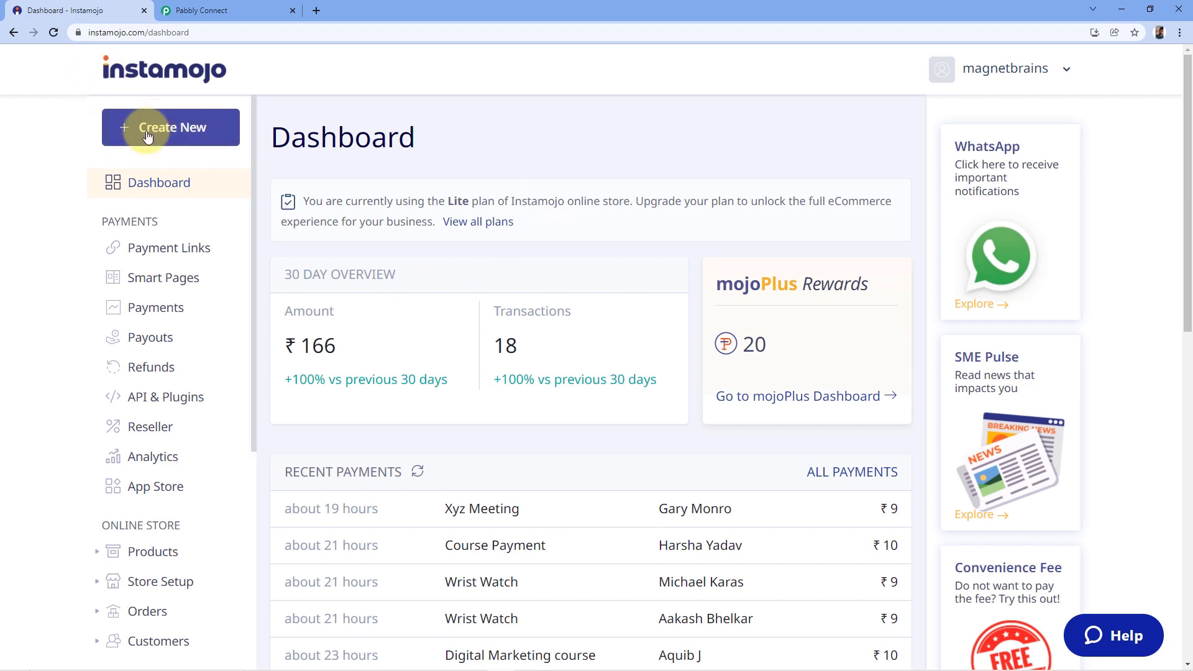
Start a new Instamojo payment link as a Smart Link.
left_click(172, 133)
mouse_move(398, 394)
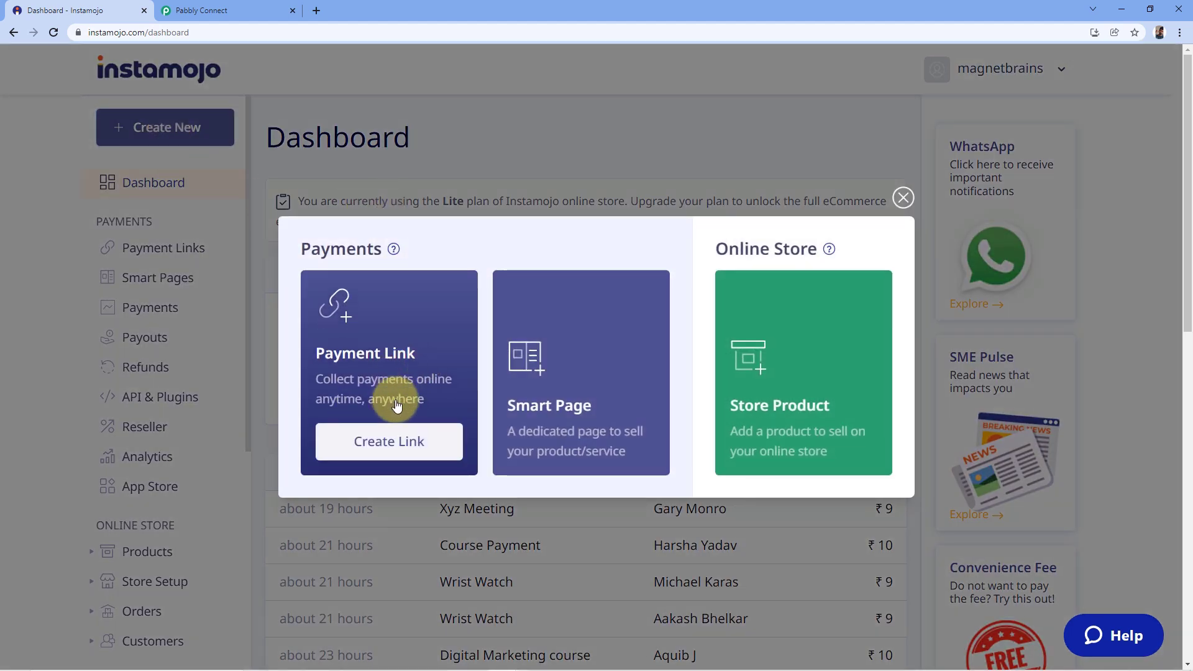
left_click(389, 441)
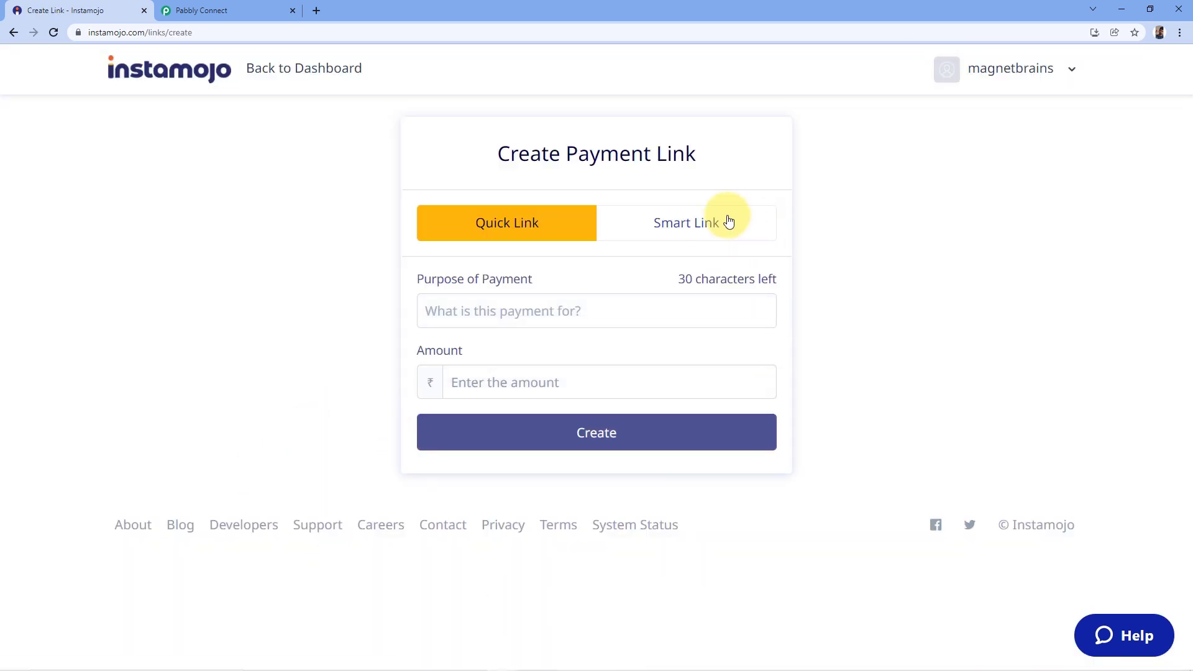
left_click(698, 228)
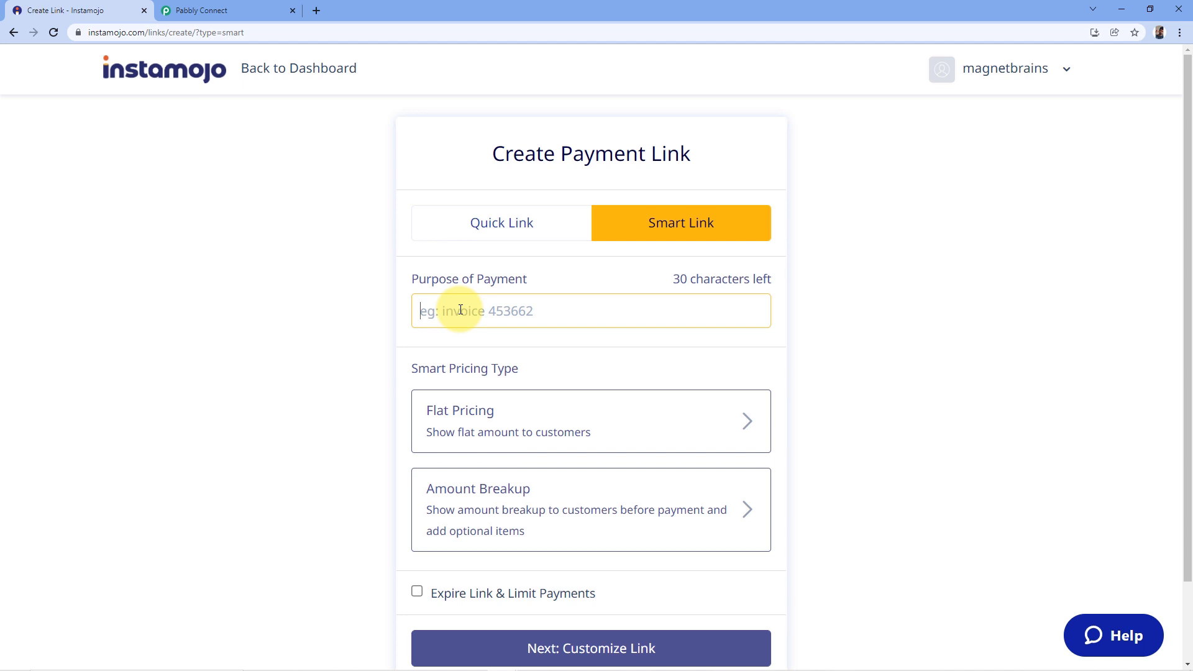
Set the purpose to 'Digital Marketing Course' with flat pricing of ₹9, then continue to customization.
type("Digital Marketing Course")
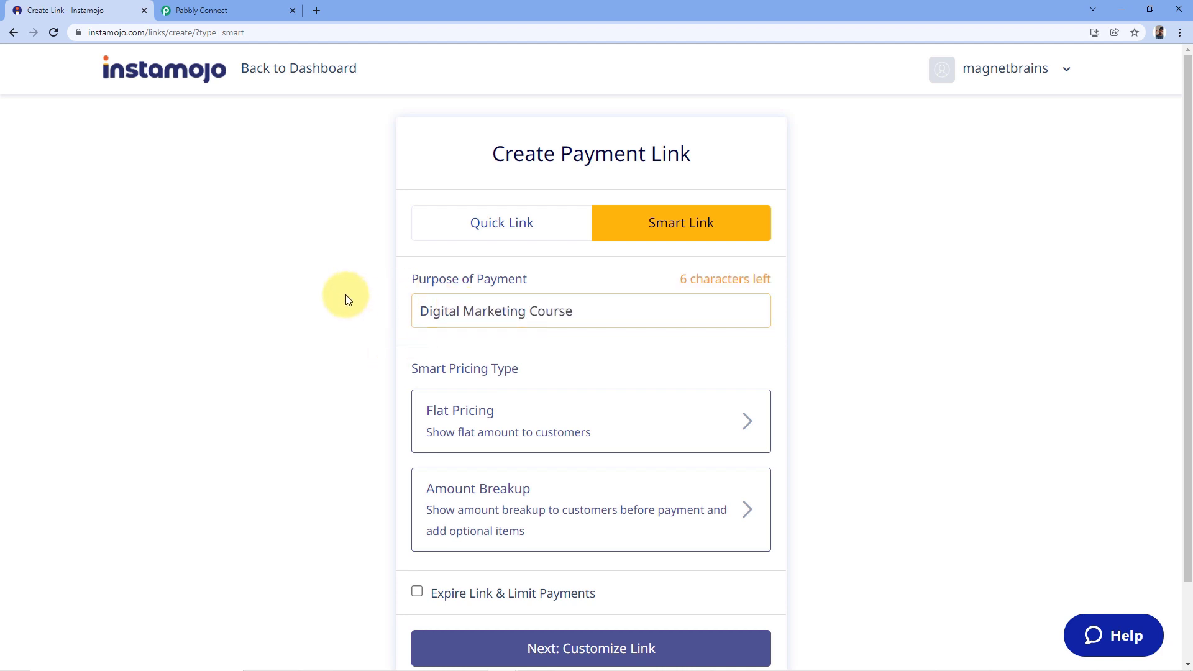
scroll(311, 299, "down", 1)
left_click(281, 275)
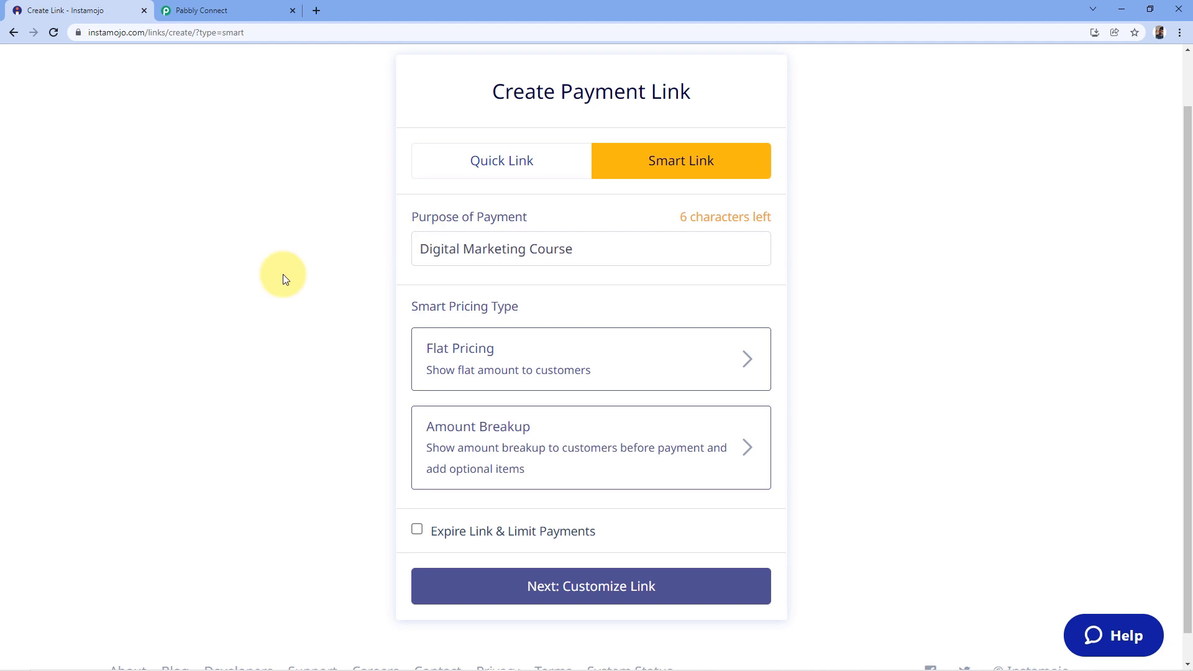
left_click(486, 361)
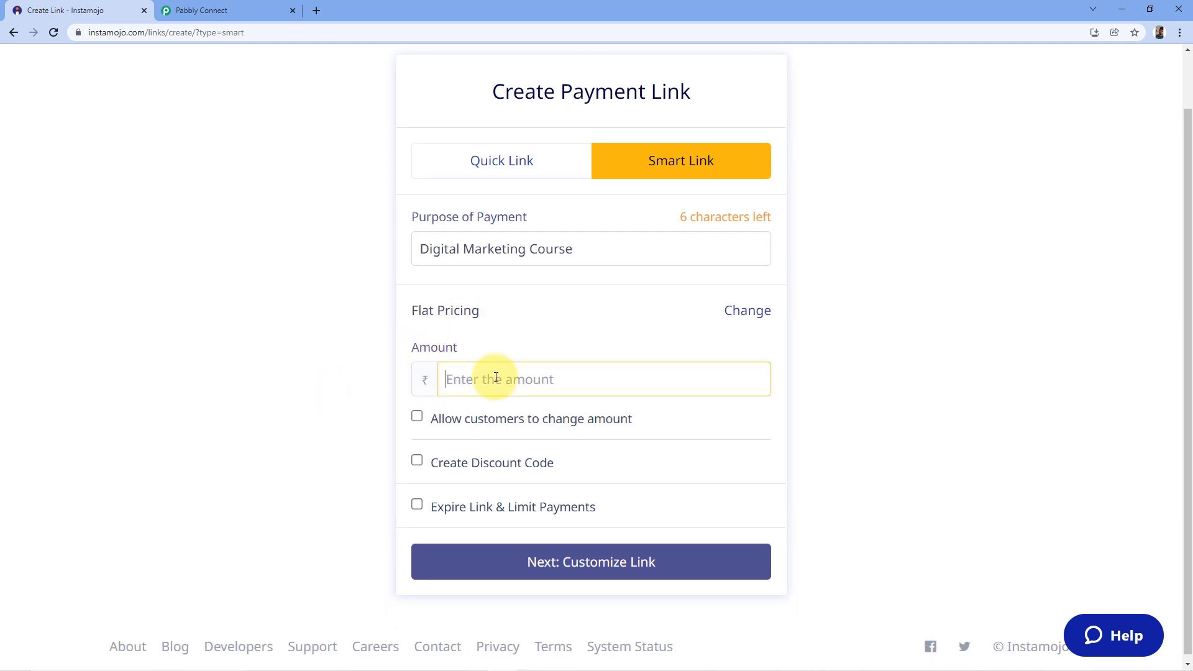
type("9")
left_click(320, 396)
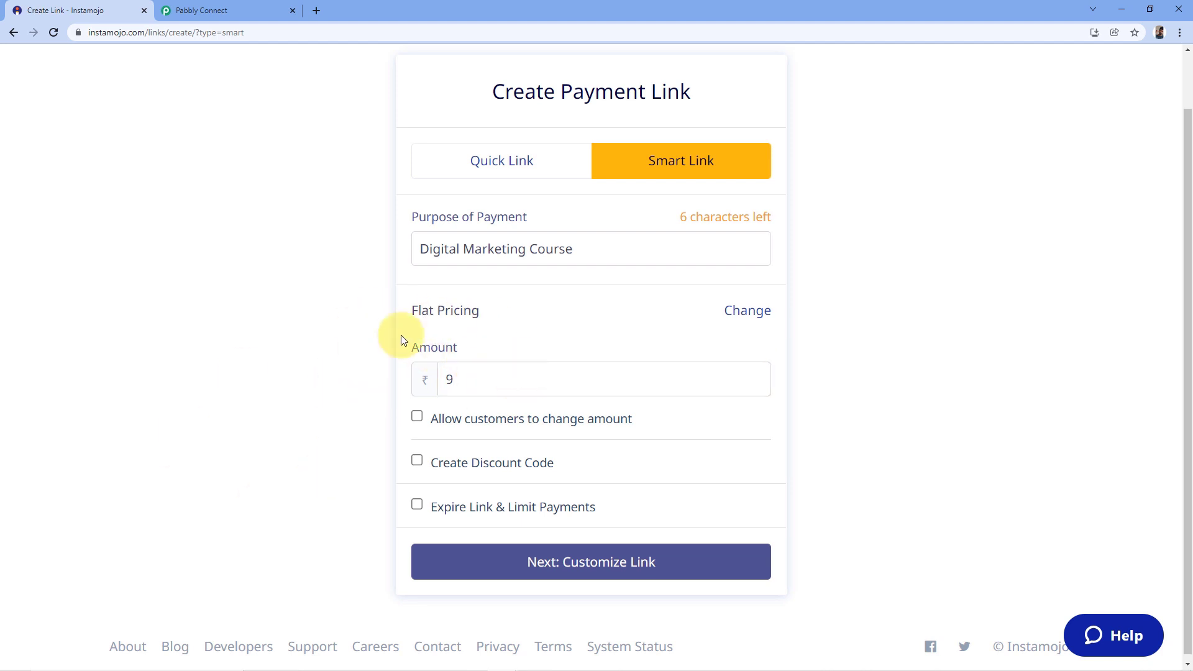
left_click(579, 567)
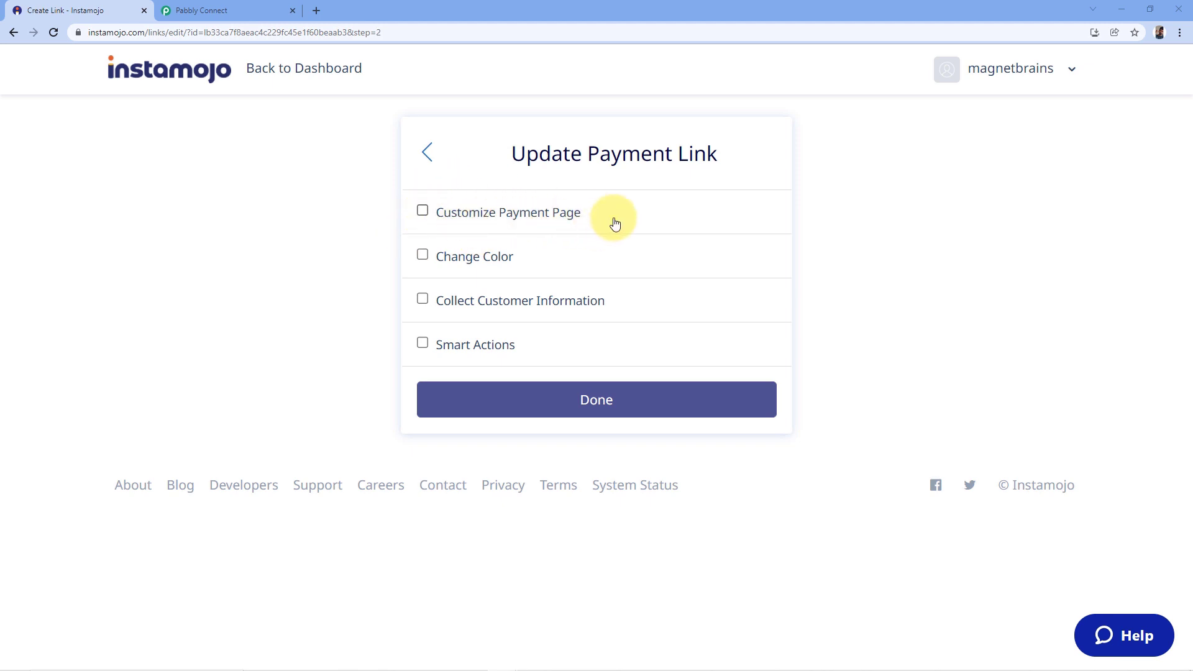
Enable payment page customization and paste the prepared digital marketing description.
left_click(422, 211)
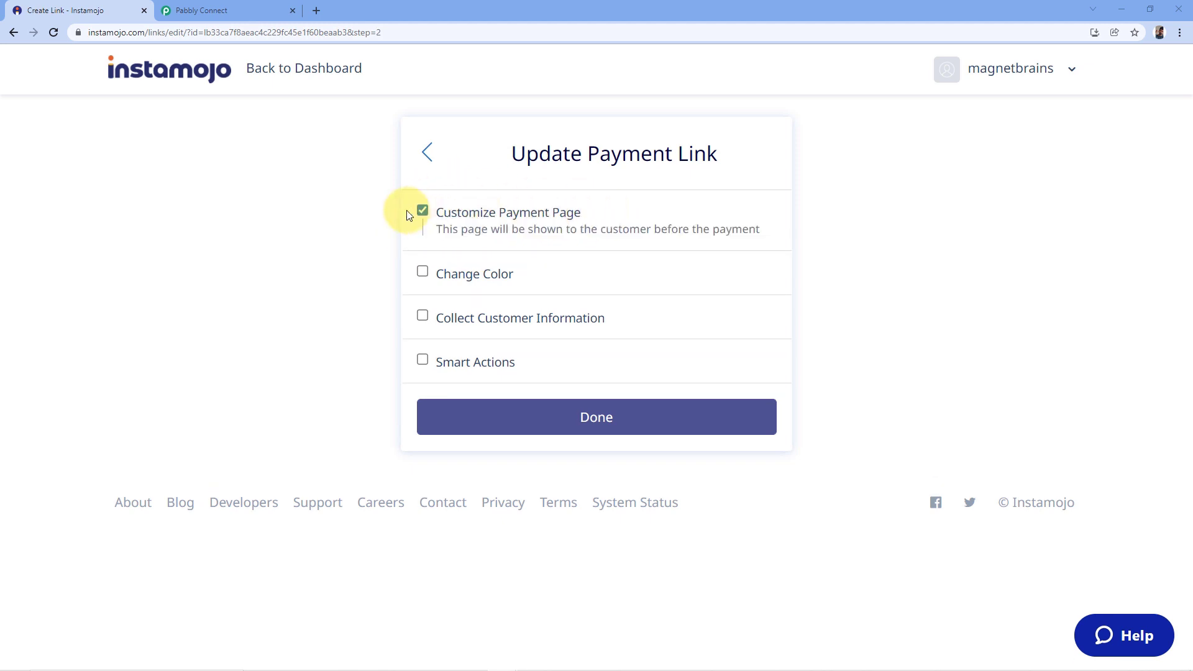
left_click(491, 268)
right_click(477, 297)
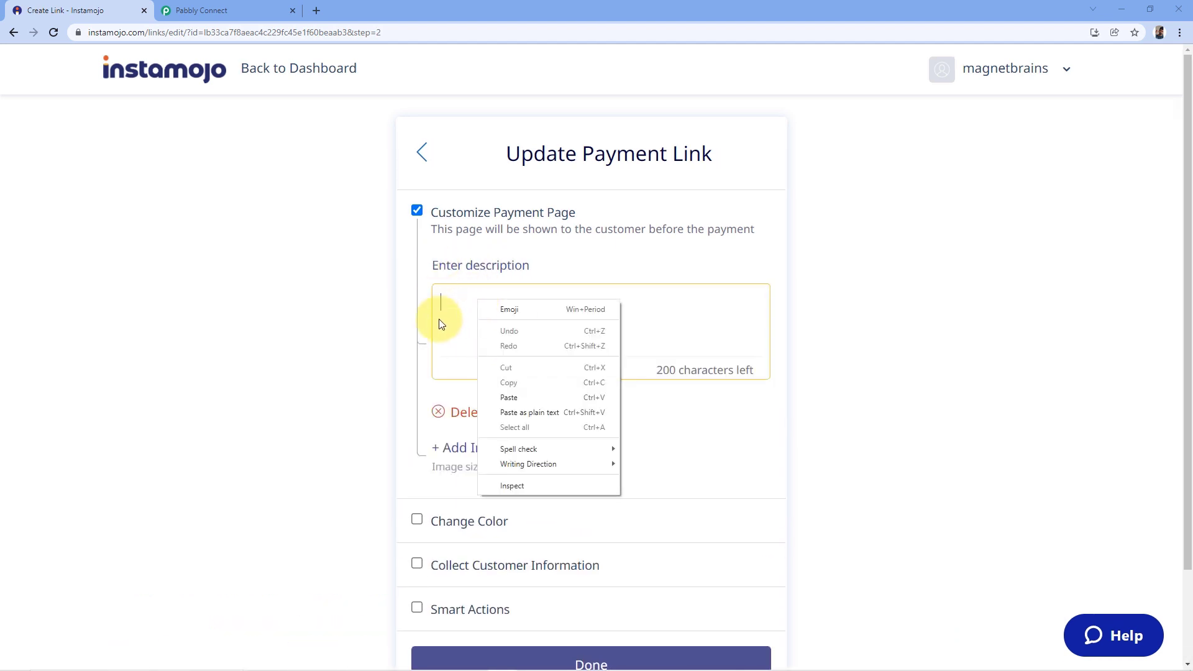
left_click(515, 395)
Attach the Advantages of Digital Marketing Course PNG from Downloads as the page image.
scroll(523, 323, "down", 1)
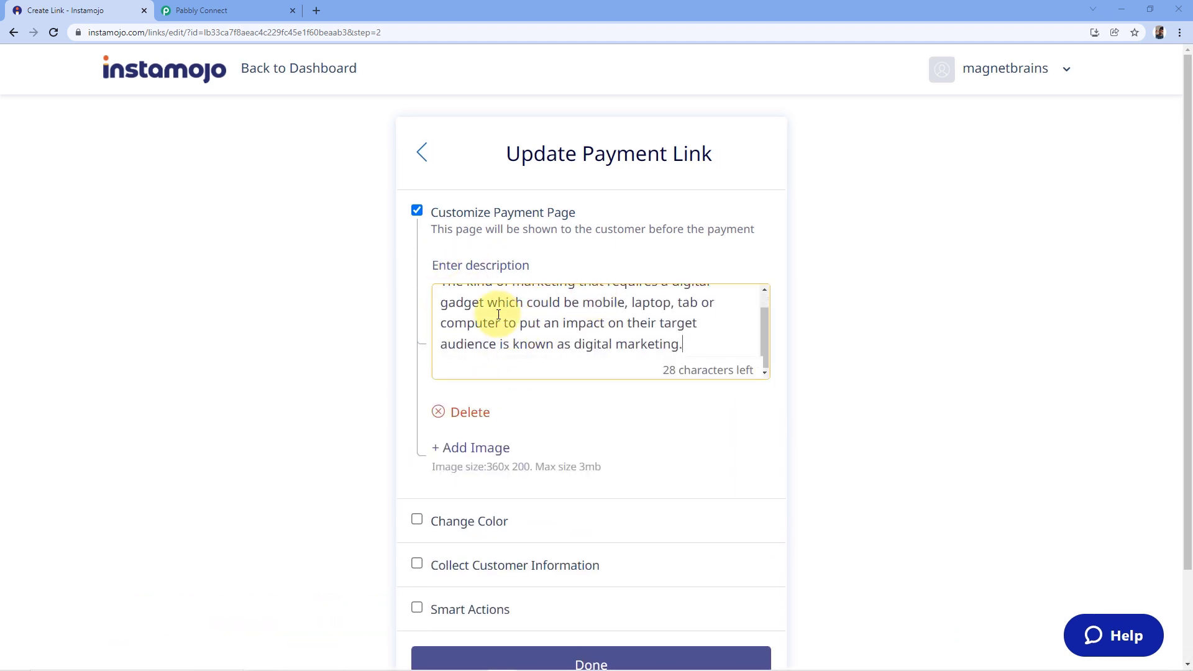
scroll(519, 325, "down", 2)
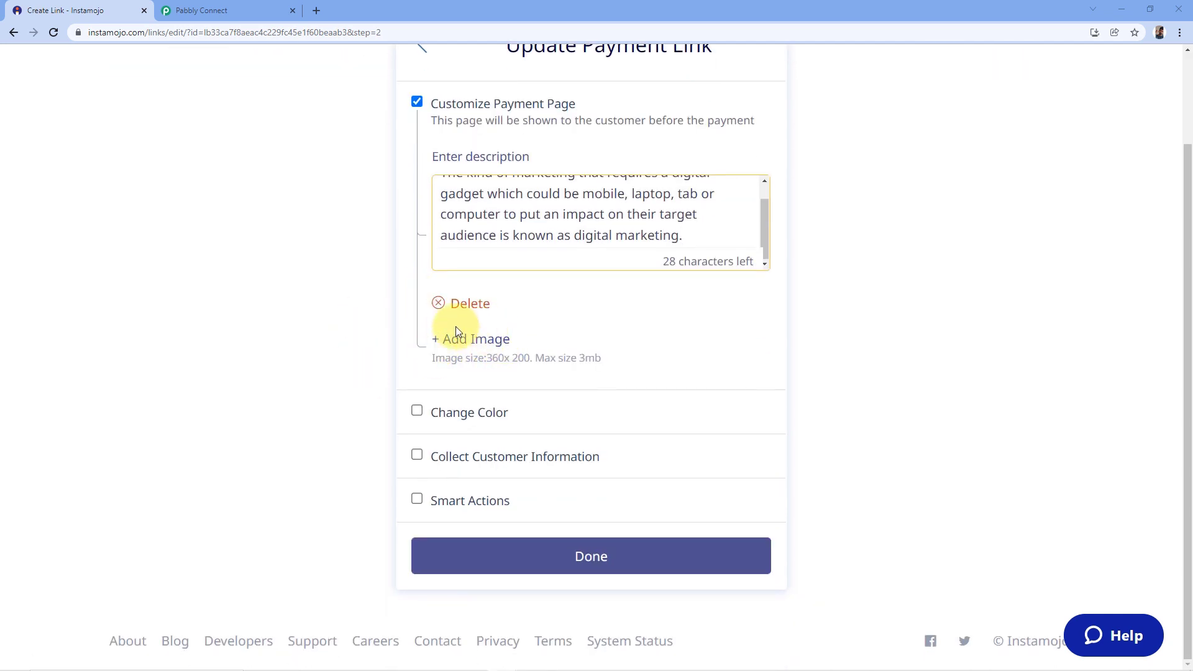
left_click(468, 342)
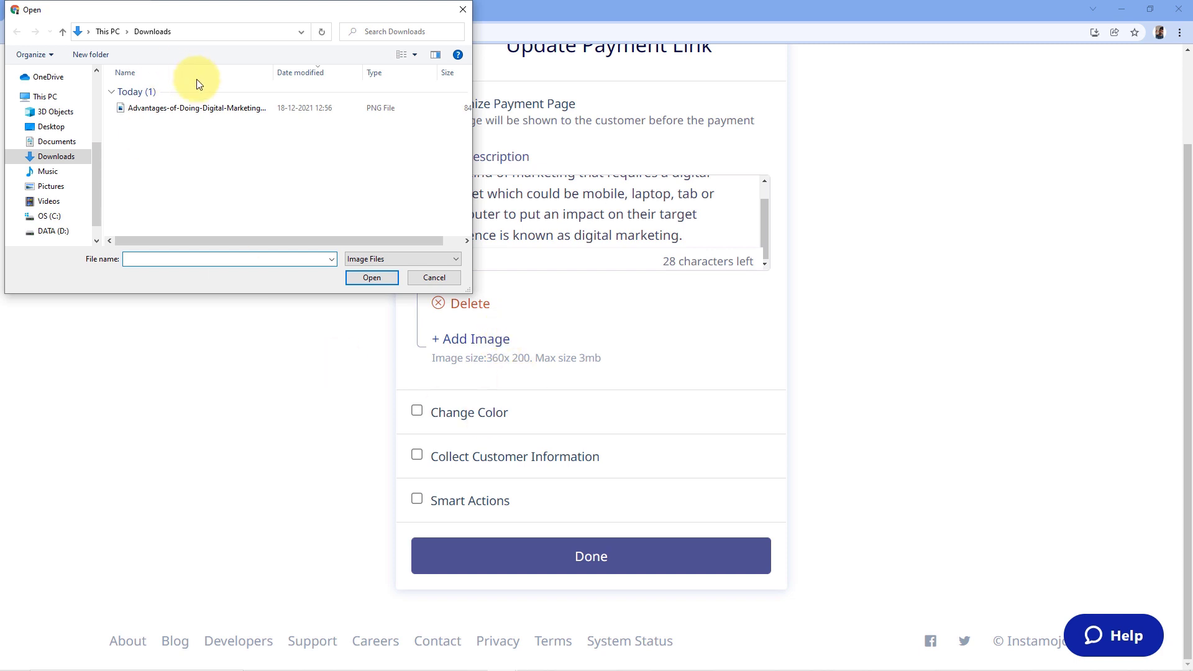
left_click(192, 107)
left_click(371, 277)
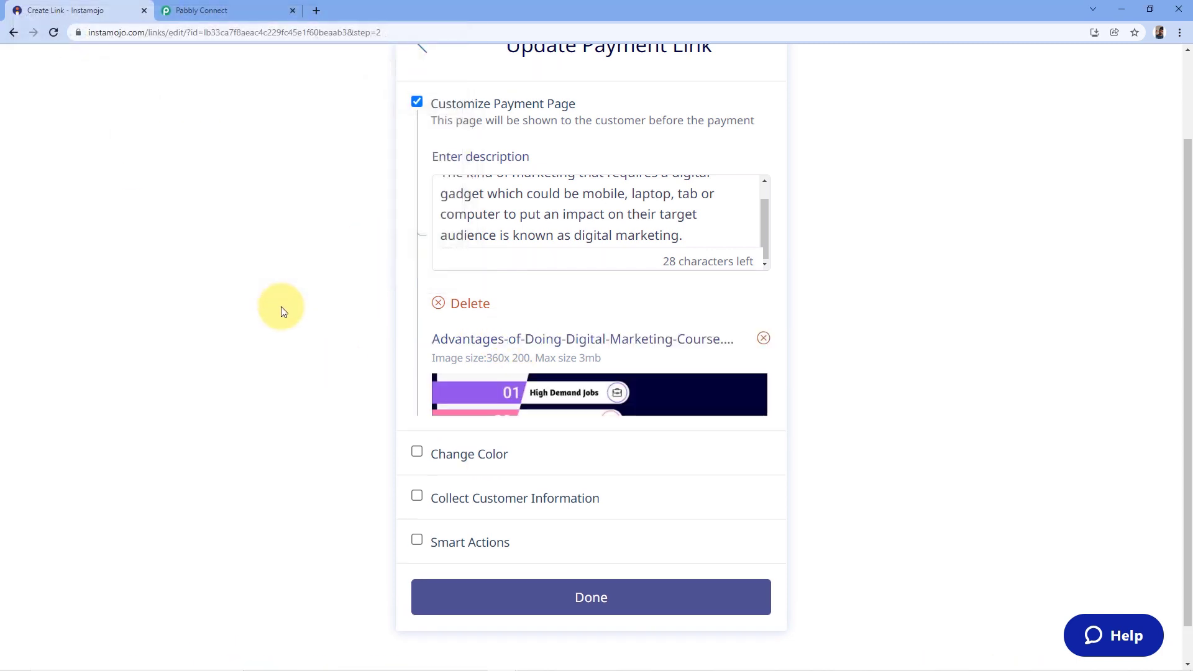
scroll(328, 258, "down", 3)
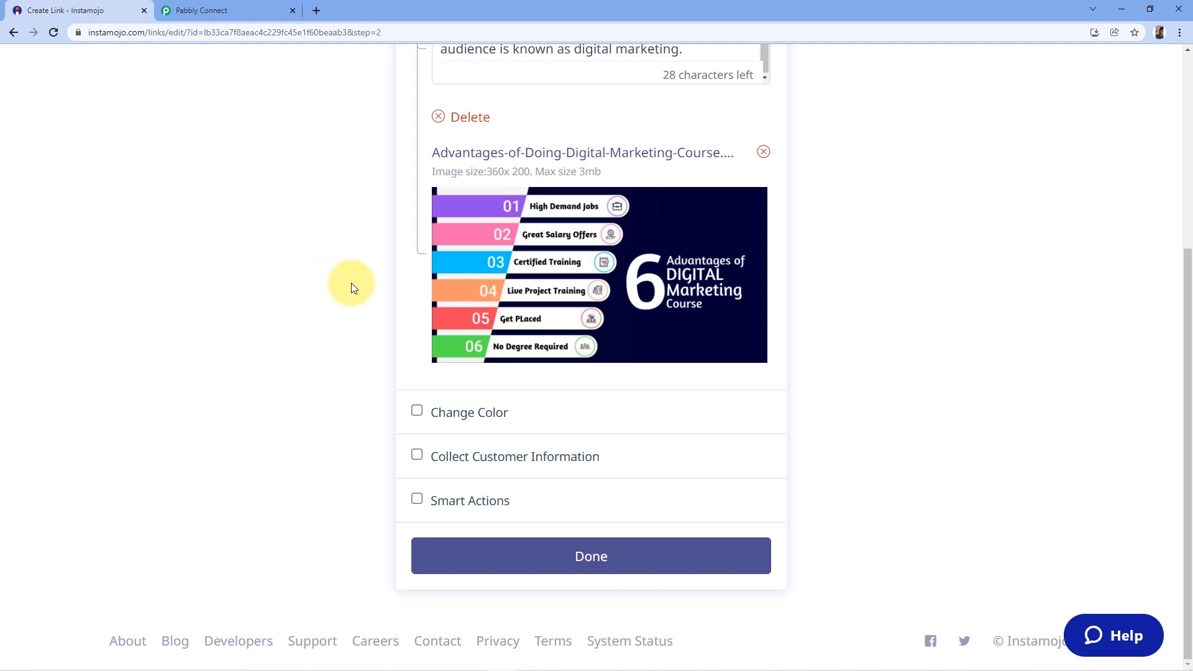
Enable Smart Actions and the option to send a webhook after payment.
left_click(429, 505)
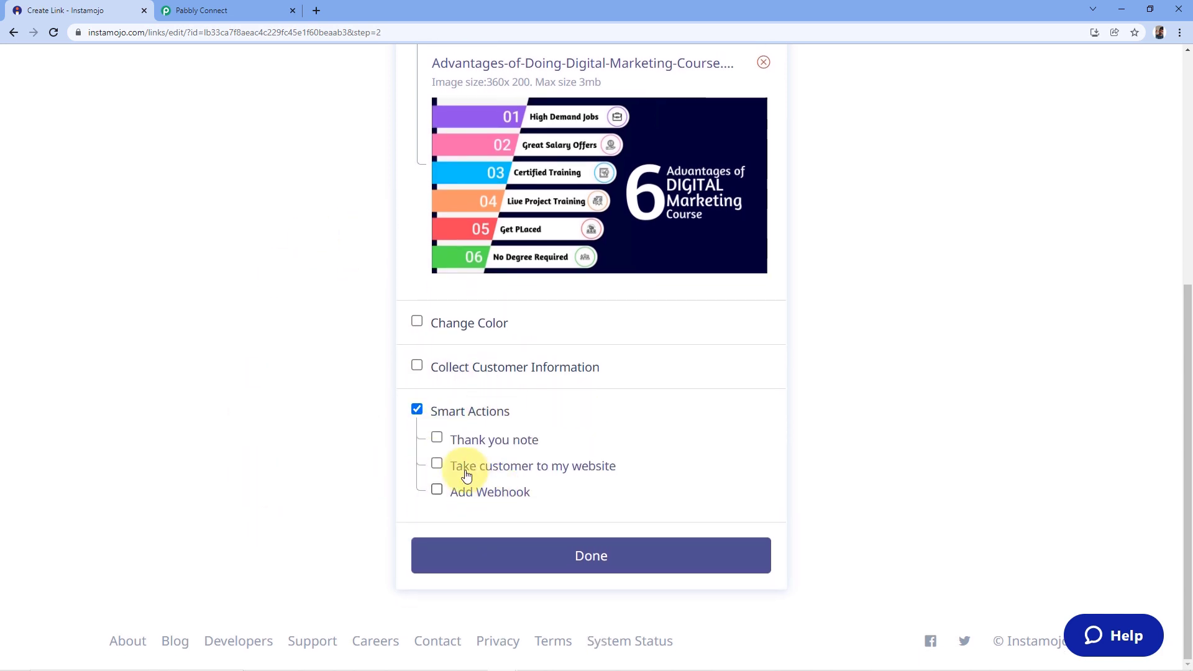
left_click(438, 490)
scroll(404, 478, "down", 2)
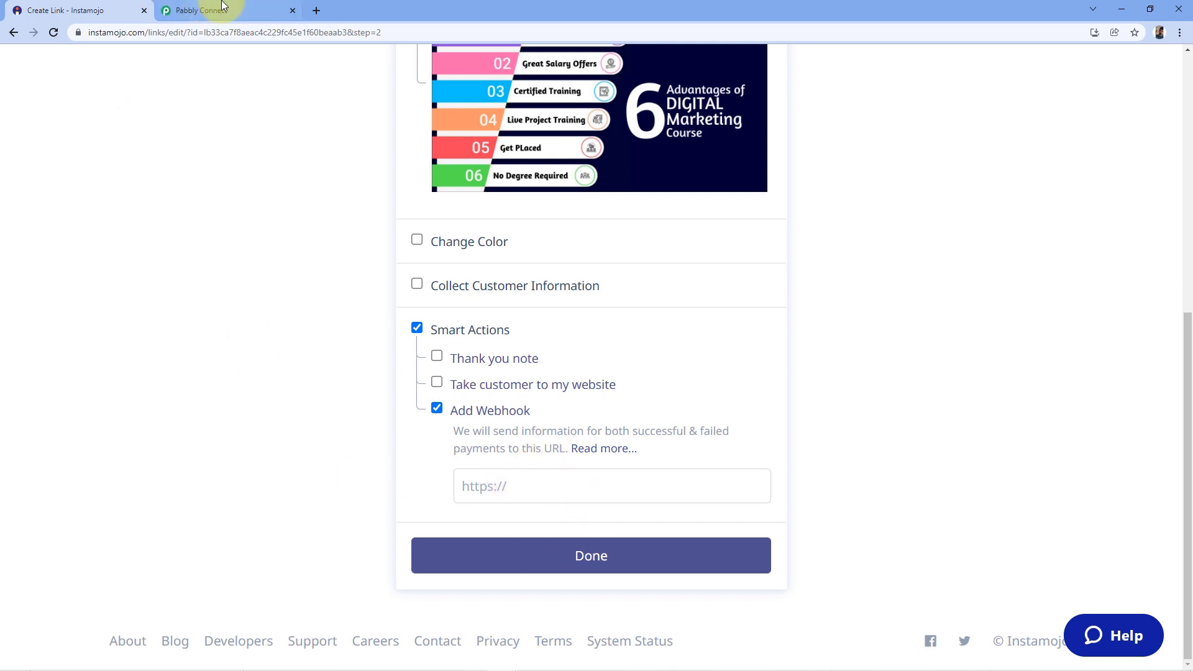
Paste Pabbly Connect's webhook URL into the Instamojo webhook field and save the link.
left_click(238, 10)
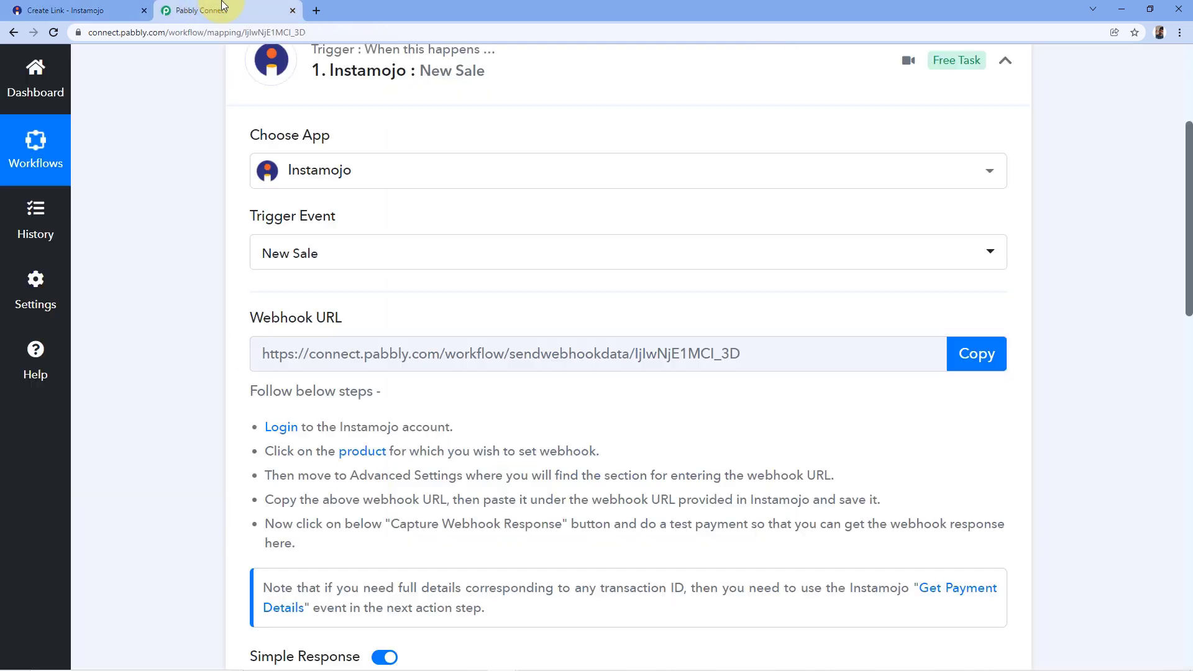
left_click(966, 351)
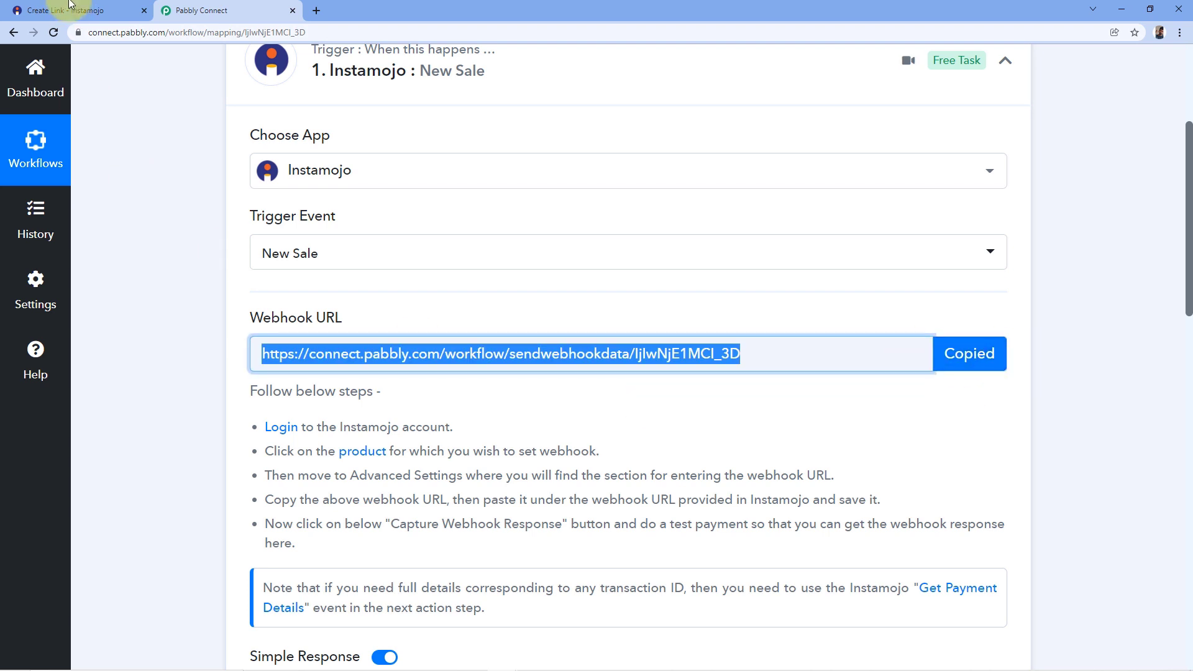
left_click(43, 10)
right_click(507, 491)
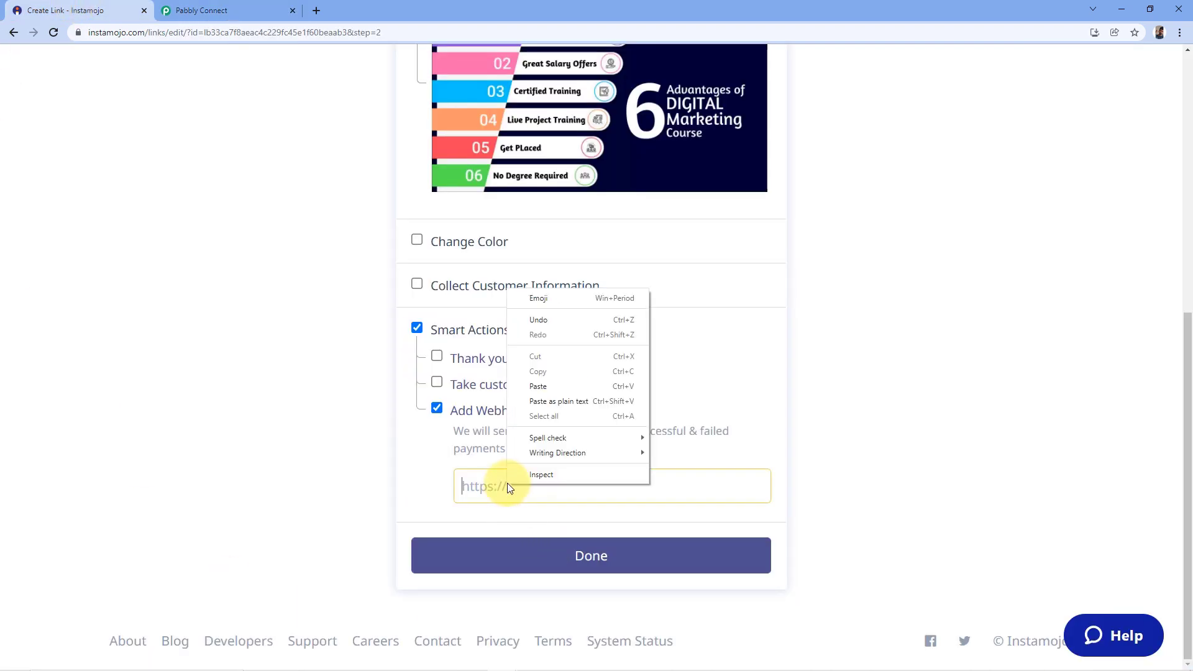
left_click(561, 381)
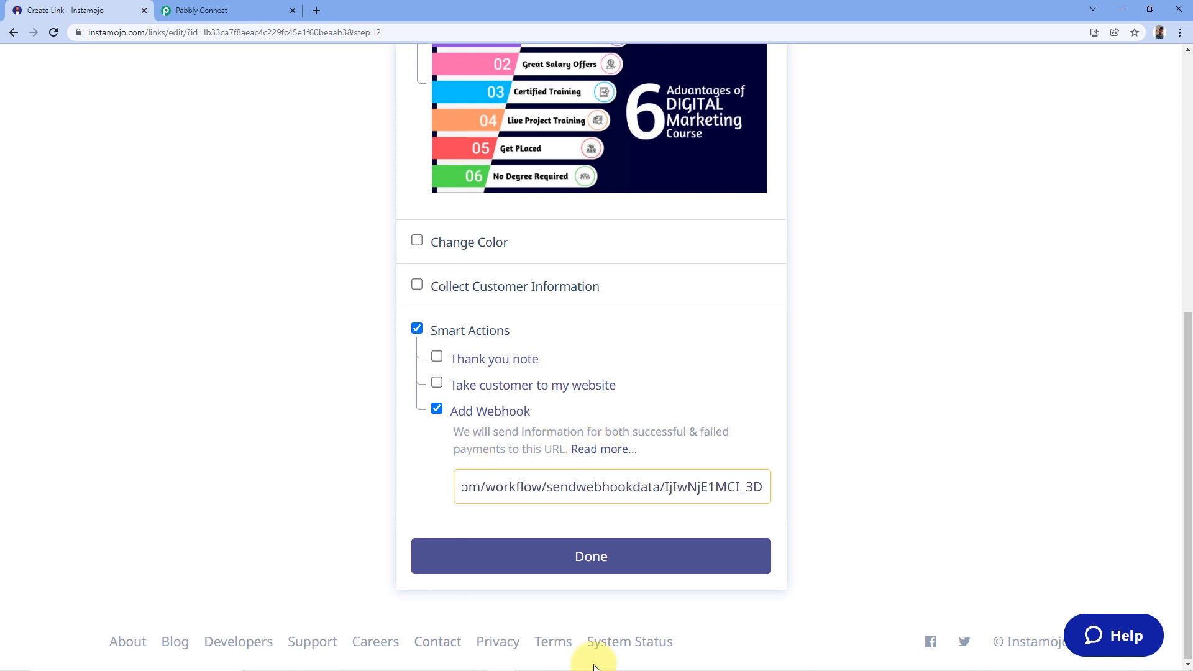
left_click(597, 561)
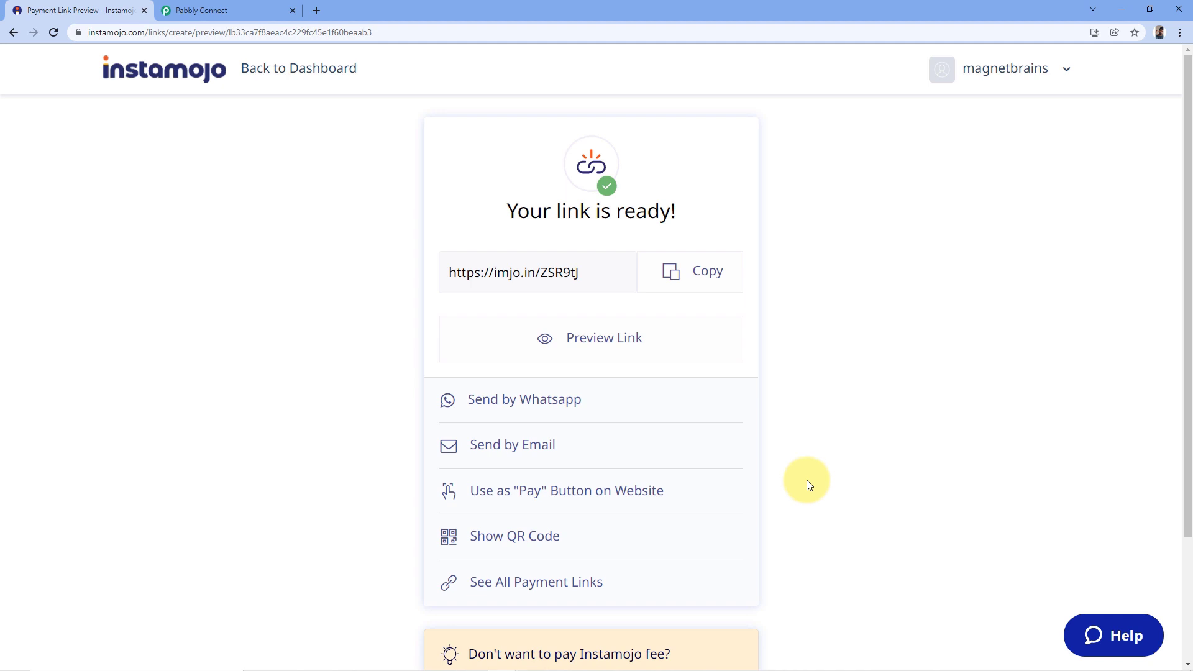
Open the copied payment link in a new tab and start paying with Pay Now.
left_click(703, 277)
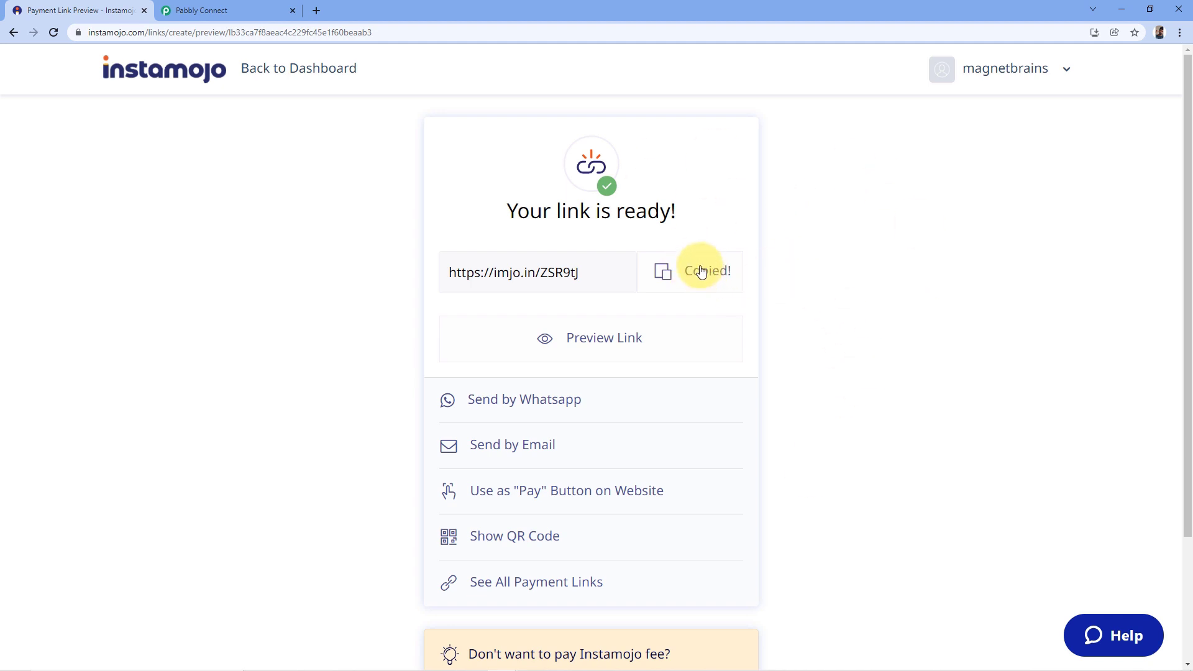
left_click(317, 11)
key("ctrl+v")
key("Return")
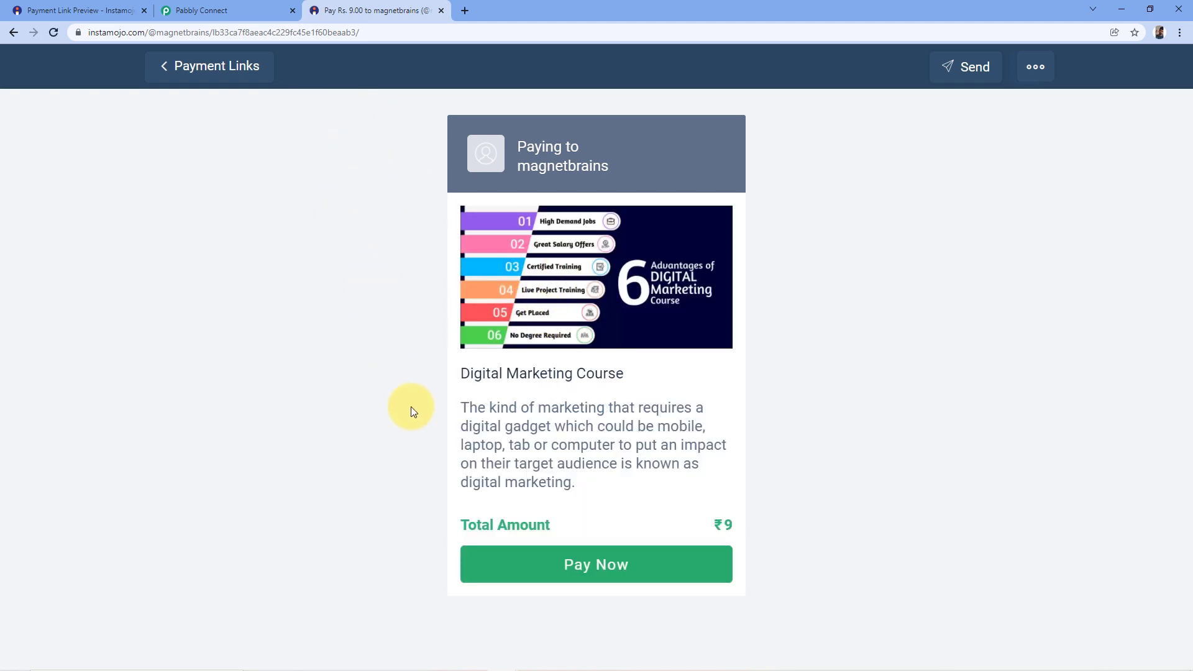
left_click(606, 567)
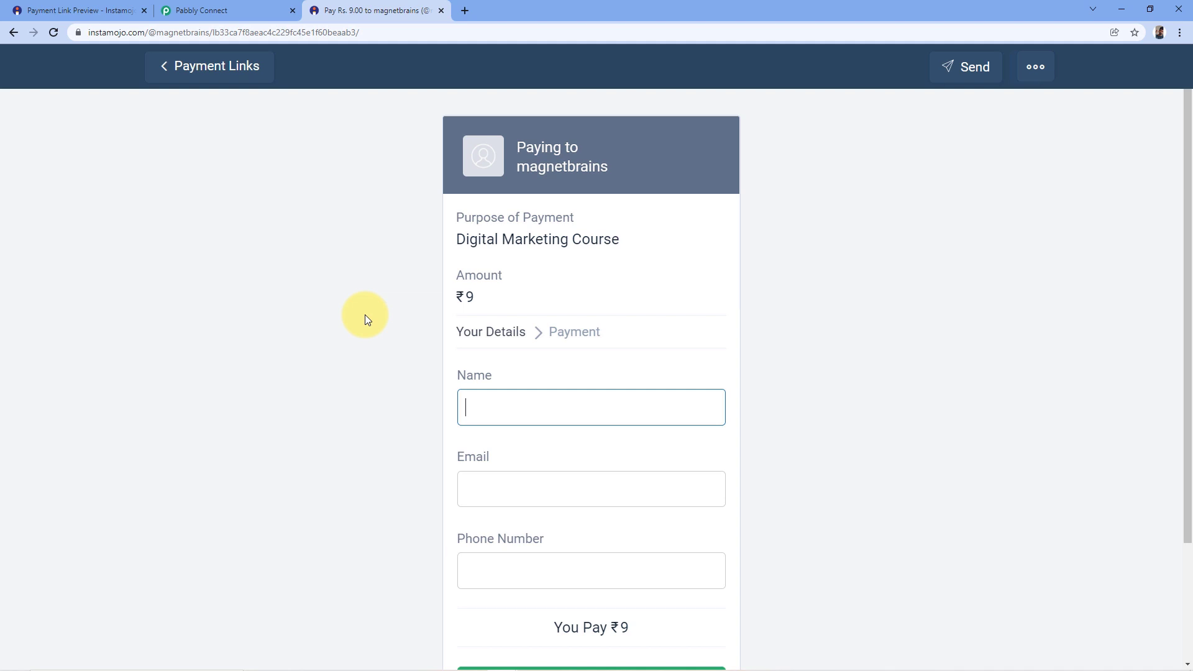
Confirm Pabbly is awaiting the webhook, then enter the buyer's full name on the payment page.
key("ctrl+shift+Tab")
scroll(184, 274, "down", 2)
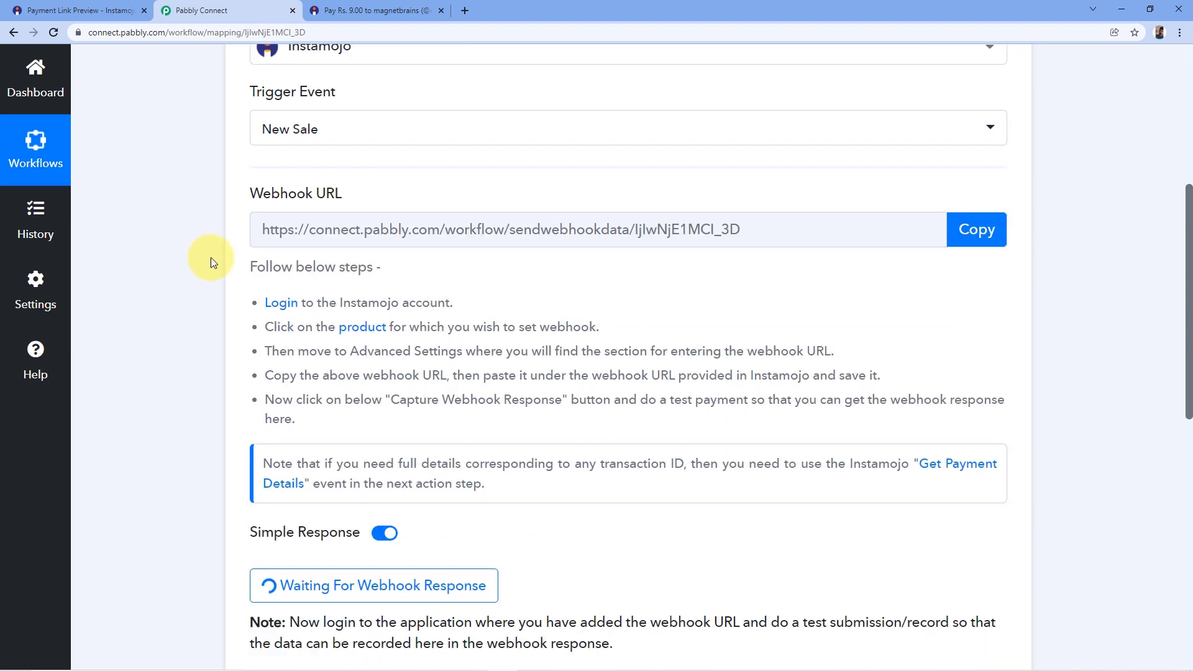
scroll(205, 249, "down", 1)
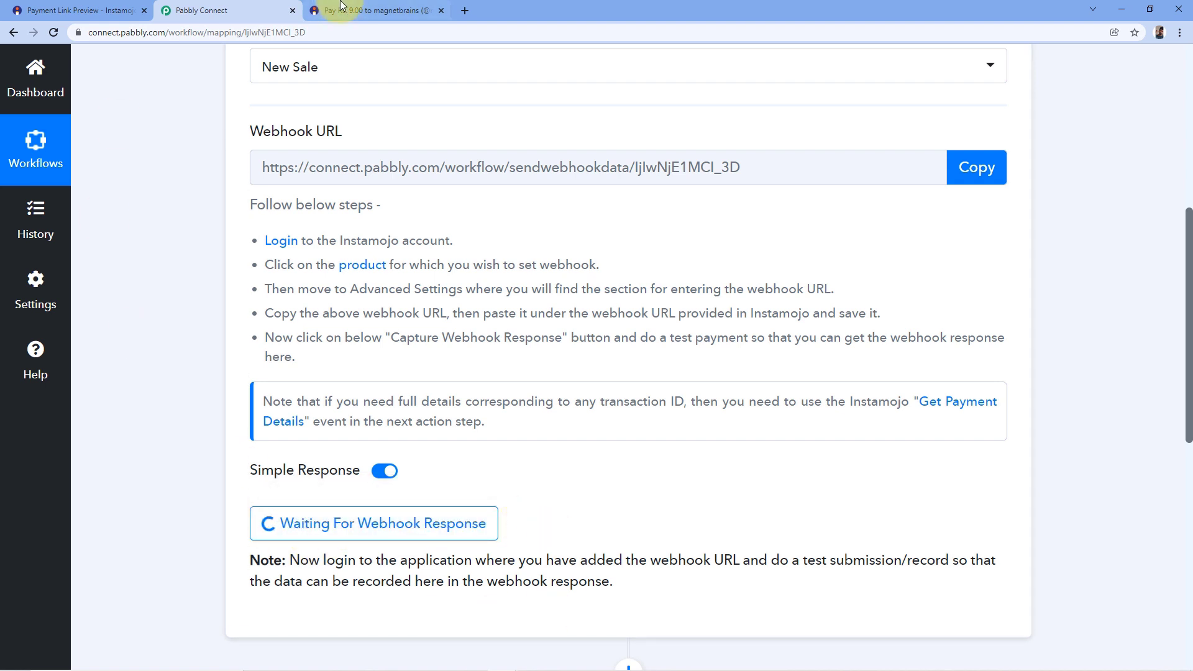
left_click(341, 6)
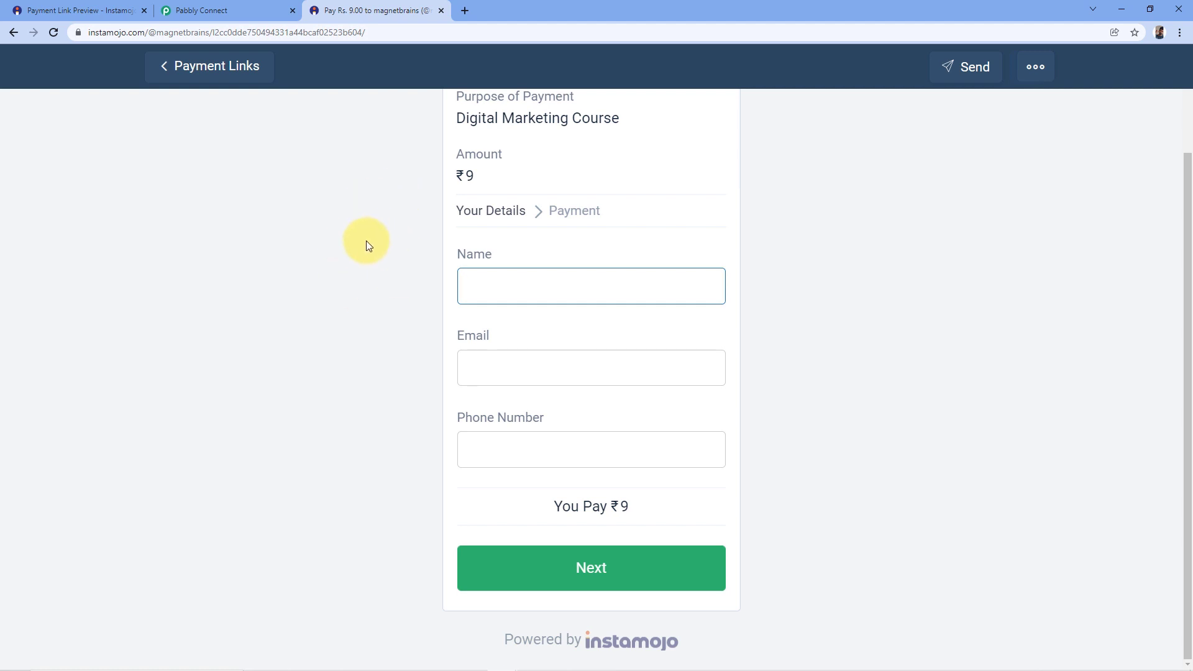
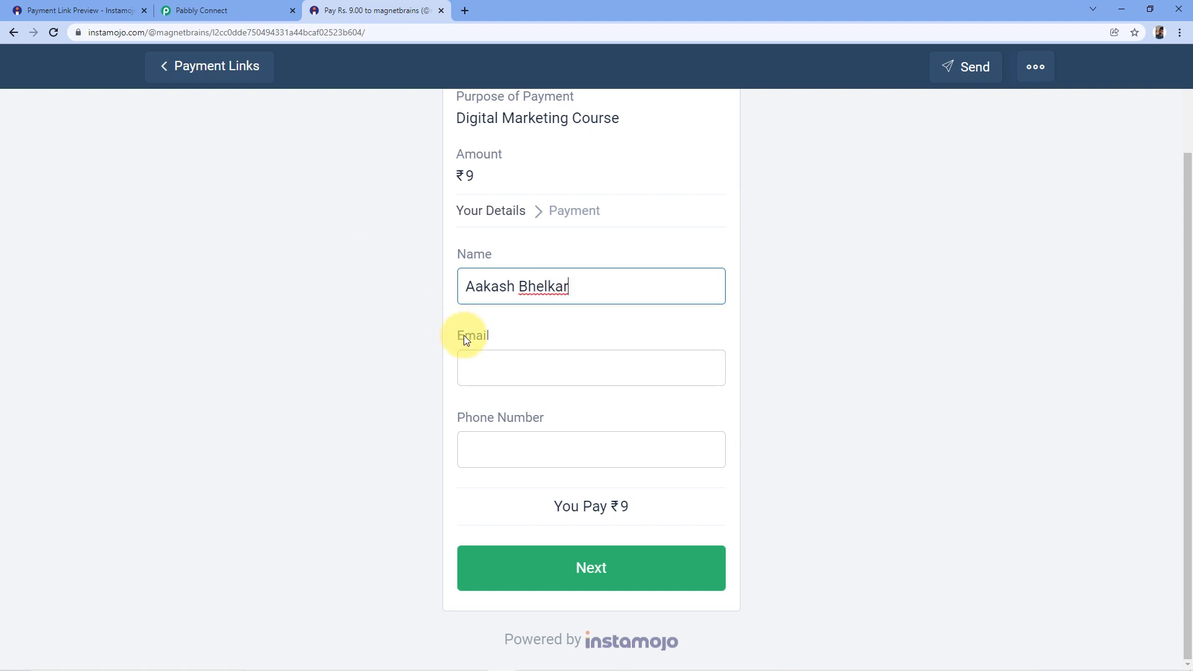
Fill in the buyer's e-mail and phone number and proceed to complete the ₹9 payment.
left_click(513, 368)
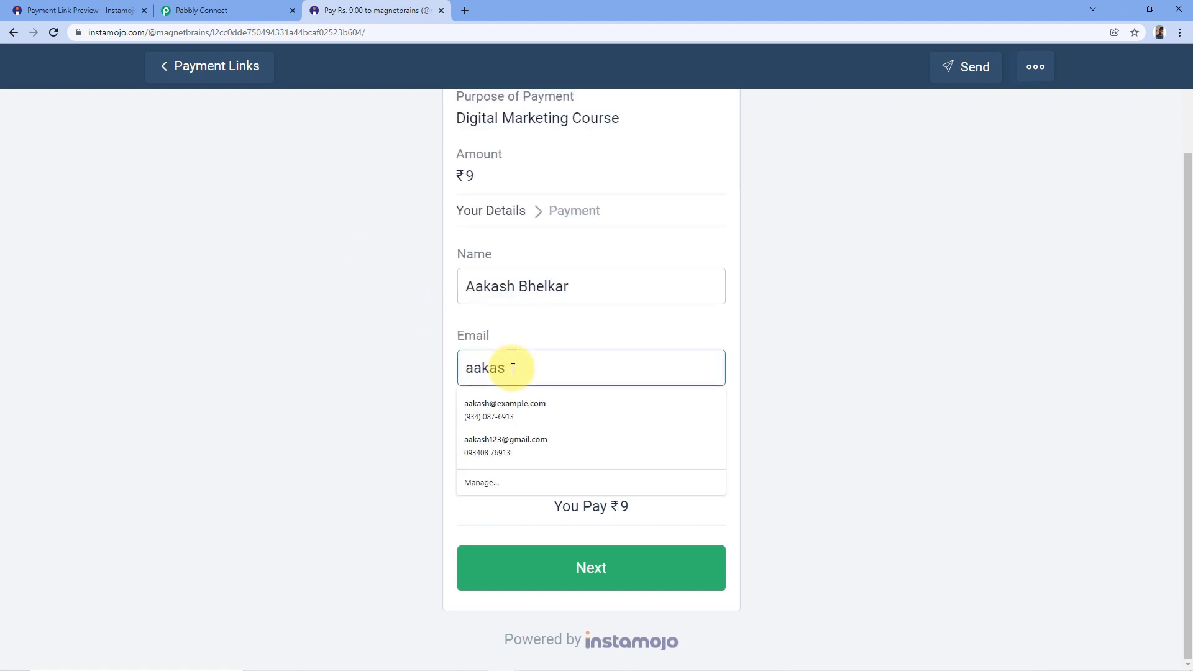
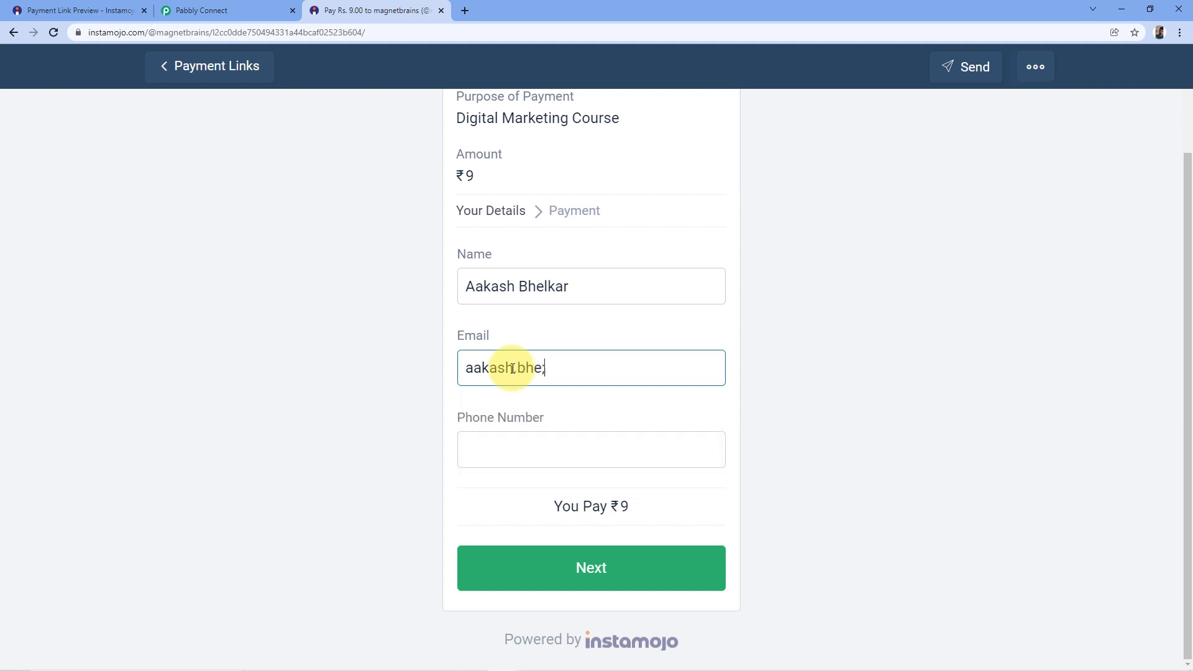
key("Tab")
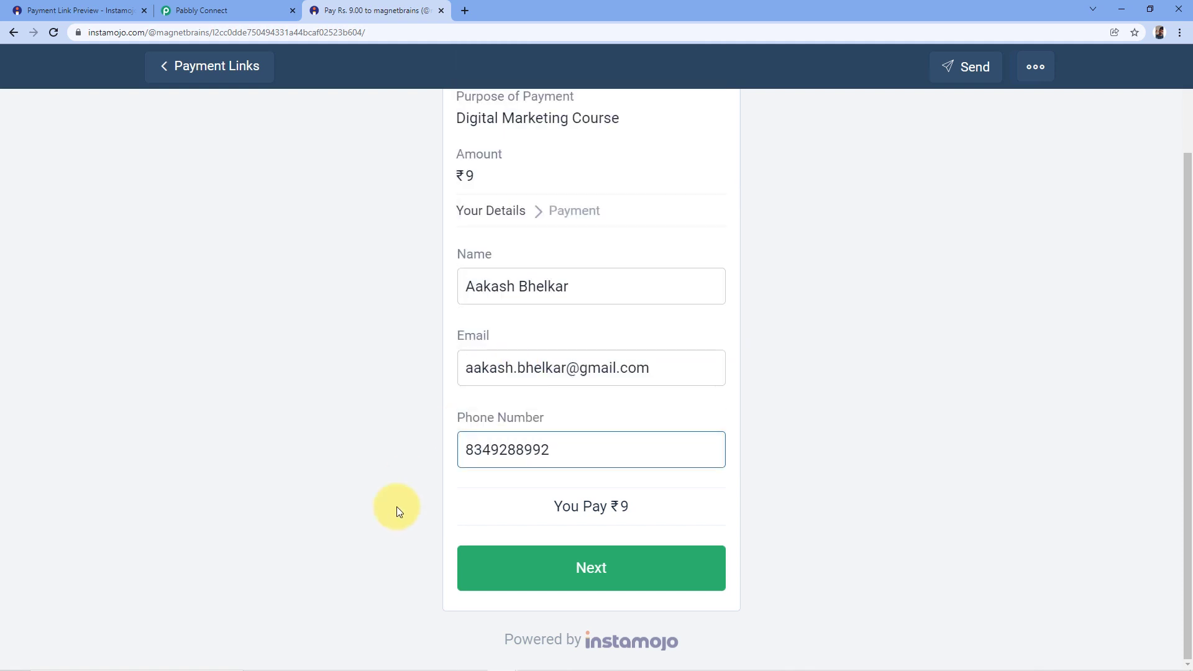
left_click(646, 571)
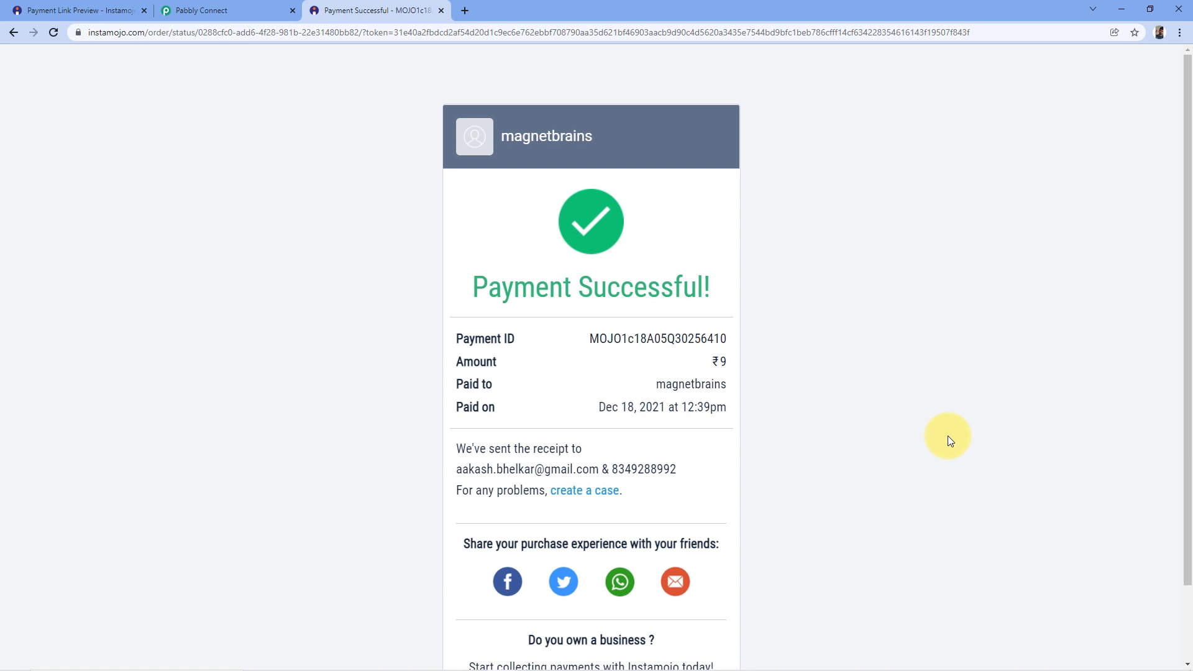
Back in Pabbly Connect, view the received response: status successful, currency INR, amount 9.00.
scroll(497, 309, "down", 2)
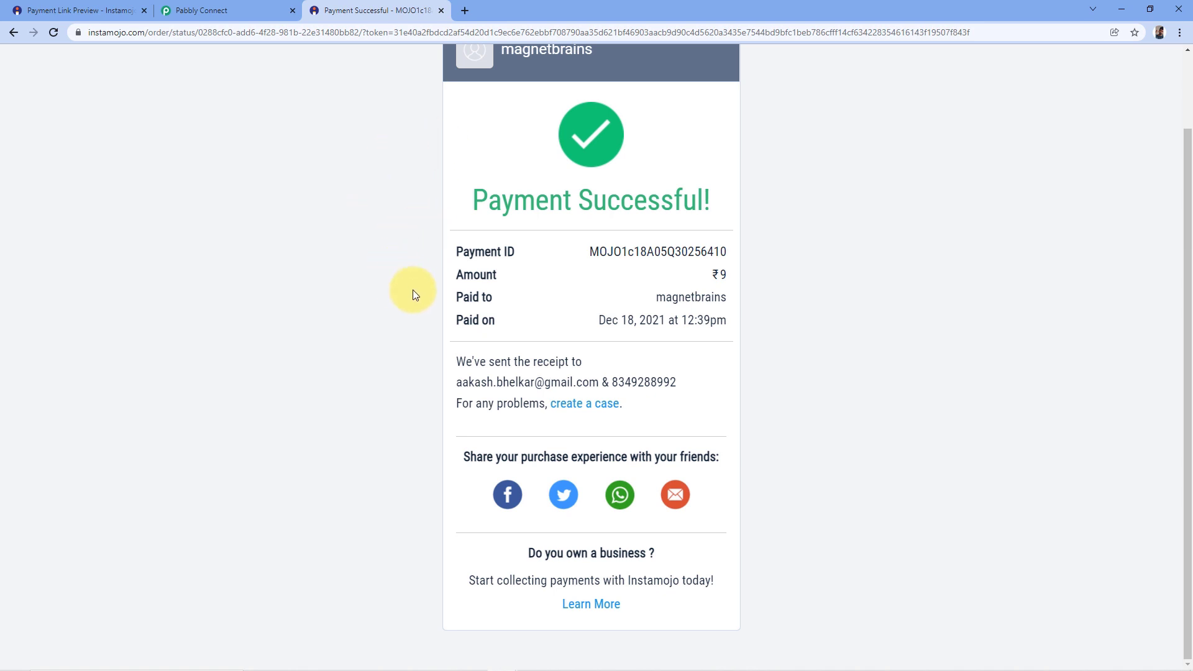
left_click(196, 11)
scroll(606, 253, "down", 5)
scroll(604, 248, "down", 2)
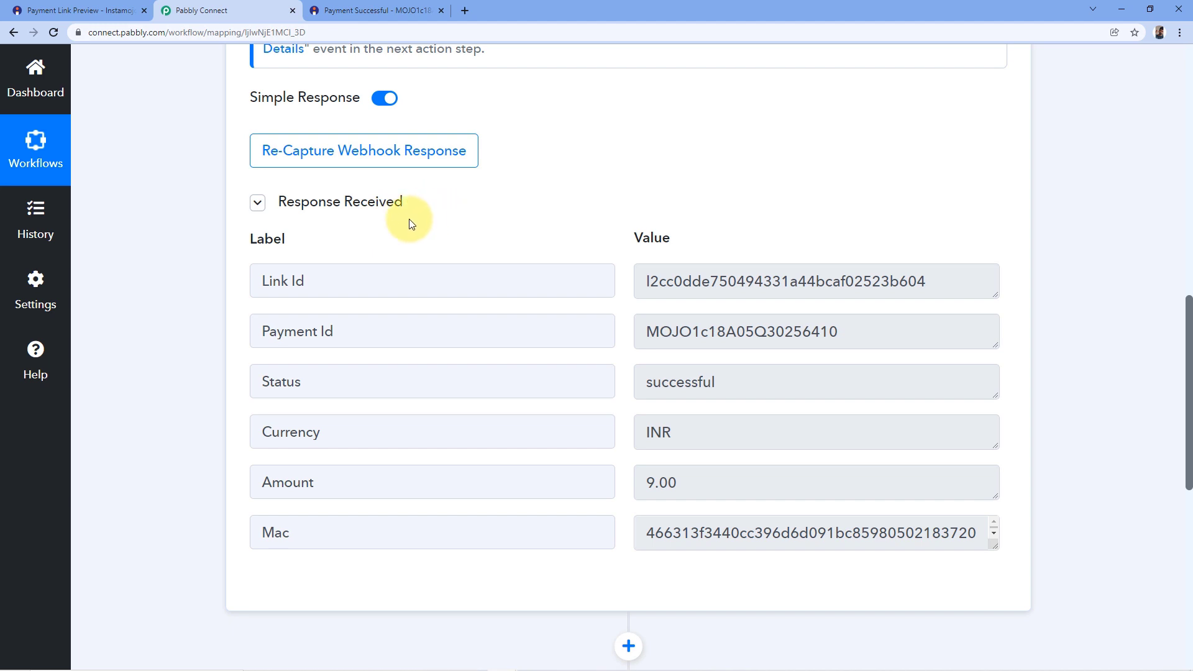
left_click(392, 10)
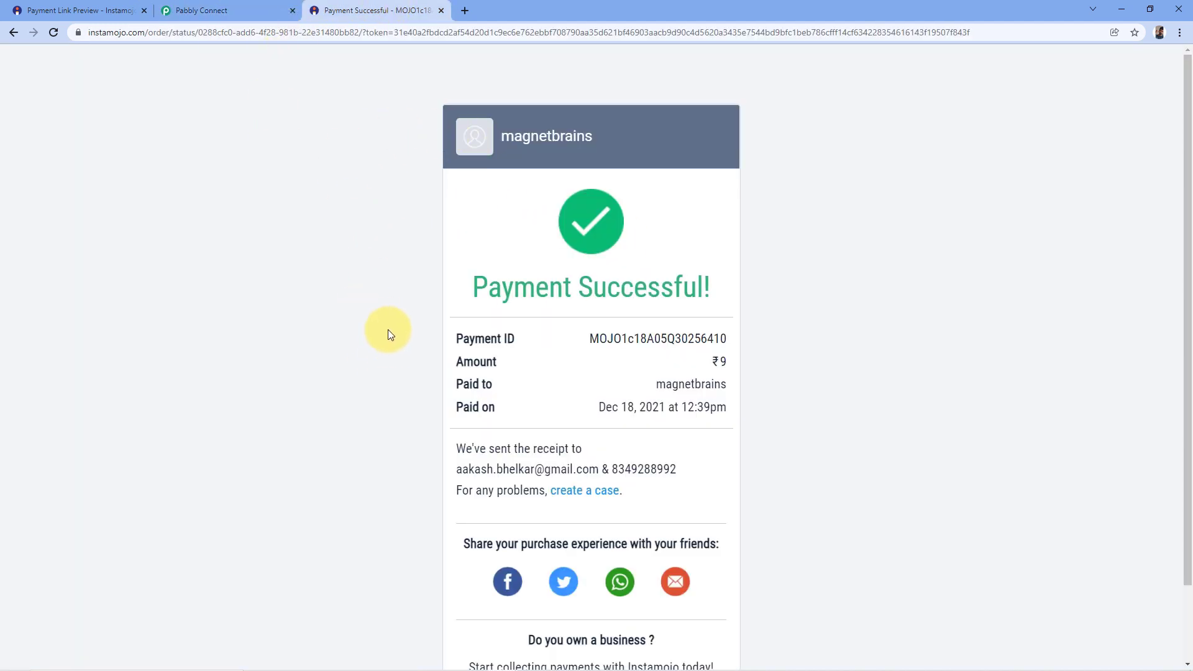
left_click(201, 9)
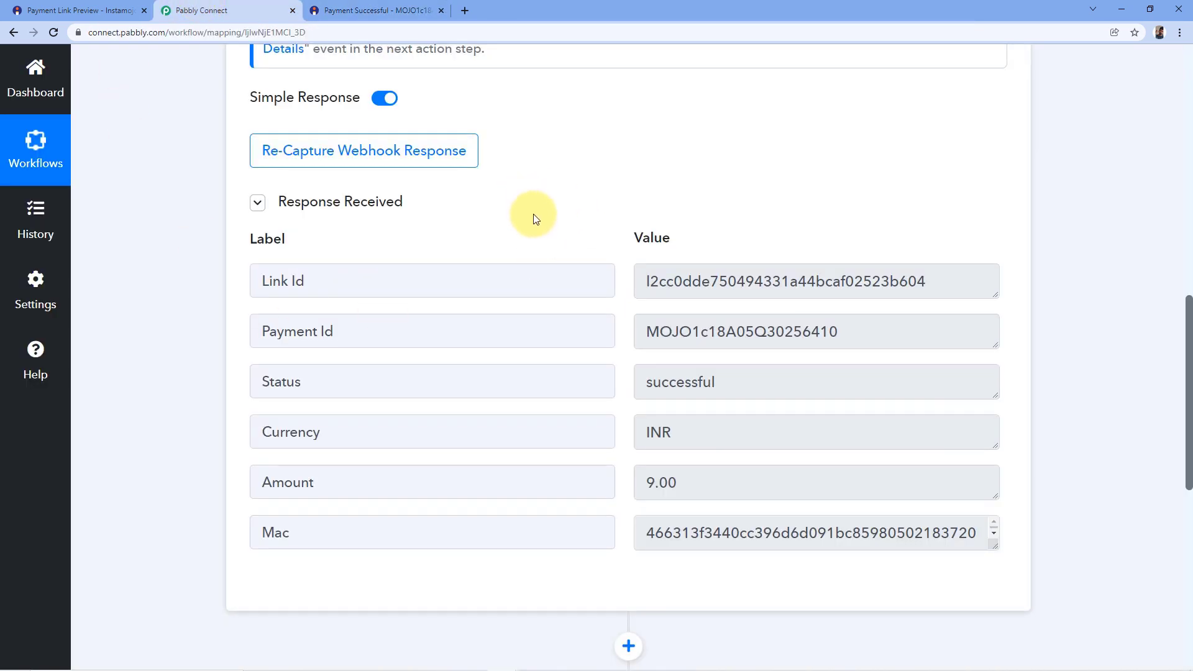
left_click_drag(928, 282, 634, 289)
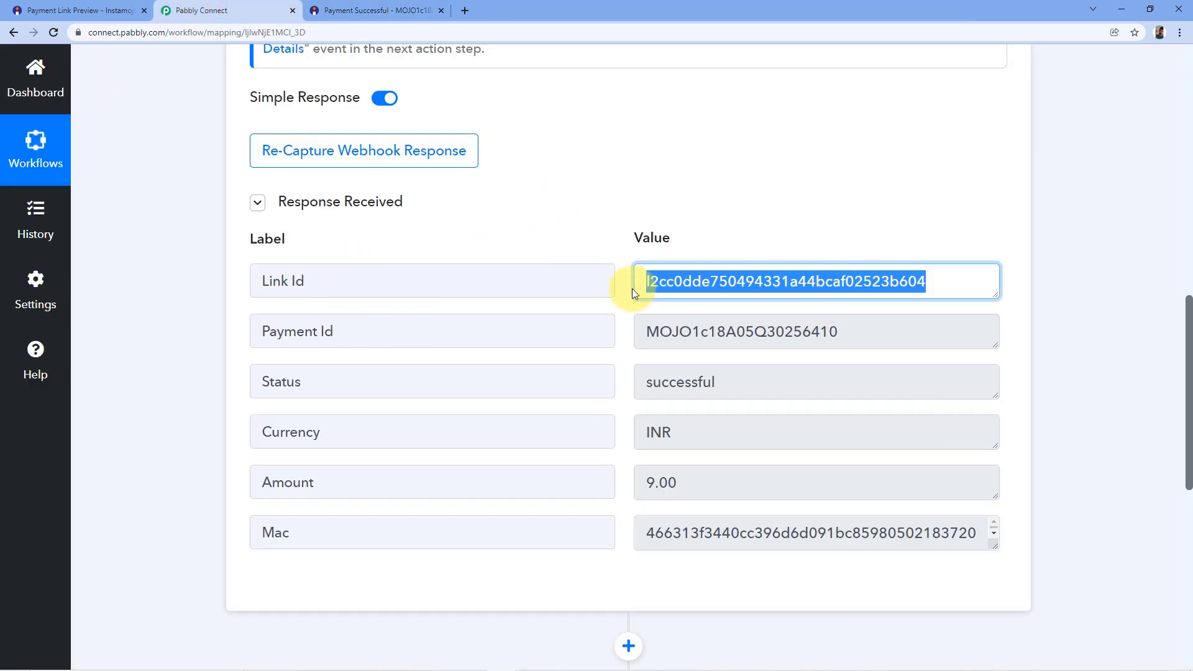
left_click(618, 274)
left_click_drag(863, 330, 642, 337)
left_click(620, 334)
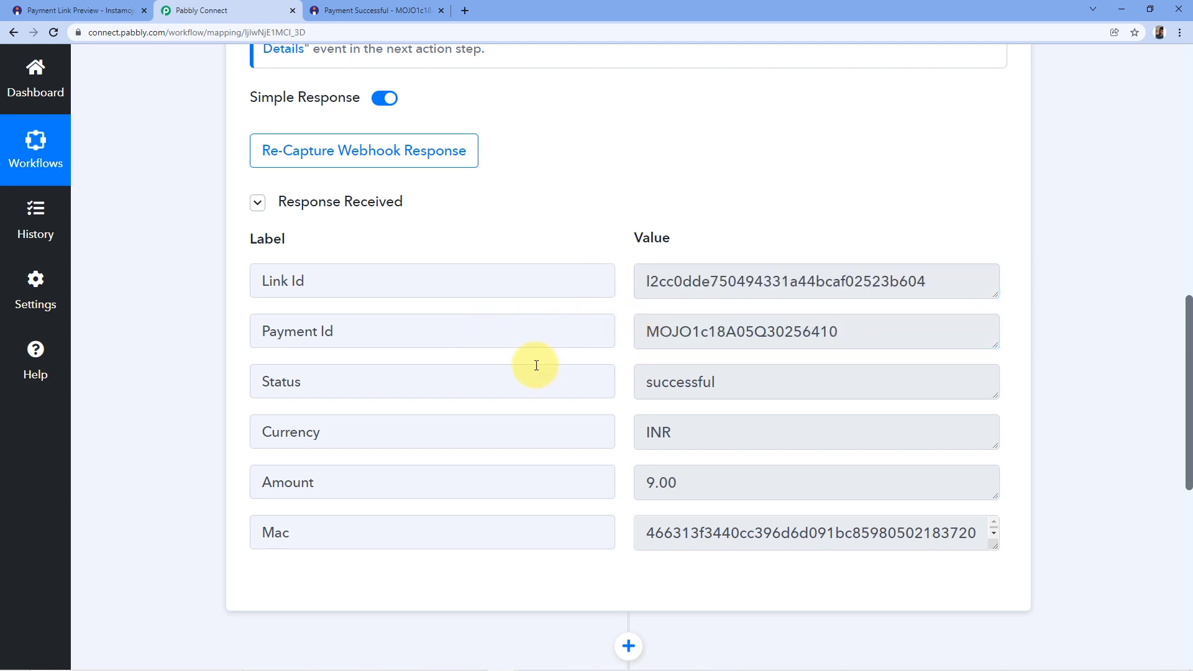
left_click_drag(751, 381, 629, 379)
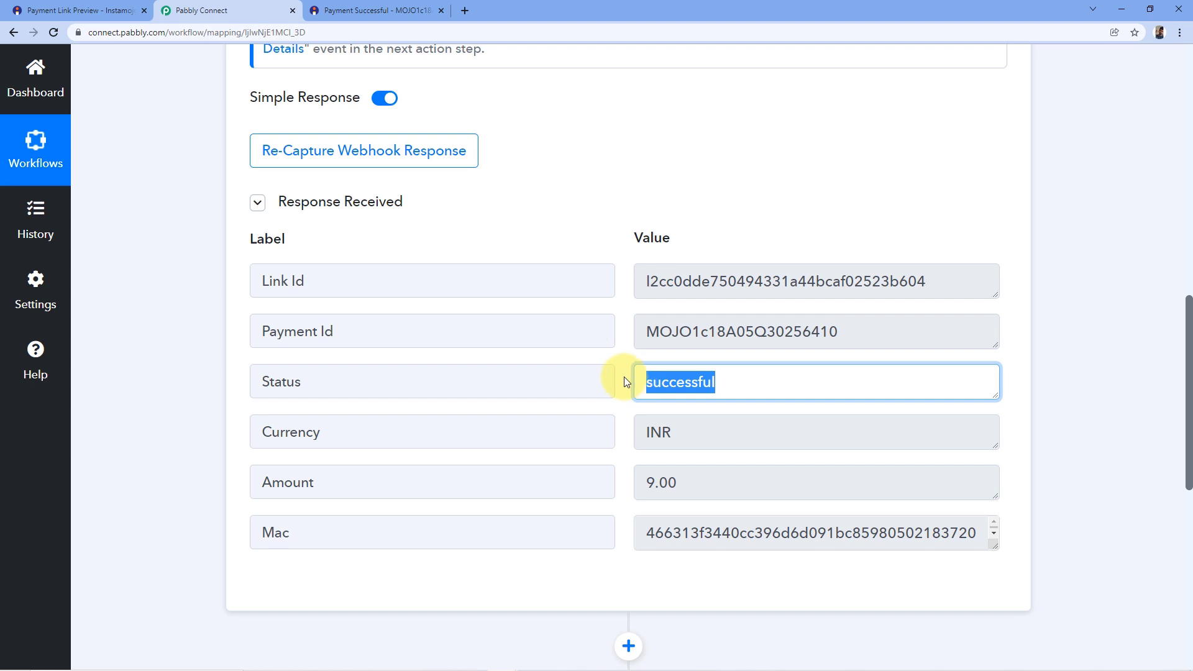
left_click(624, 377)
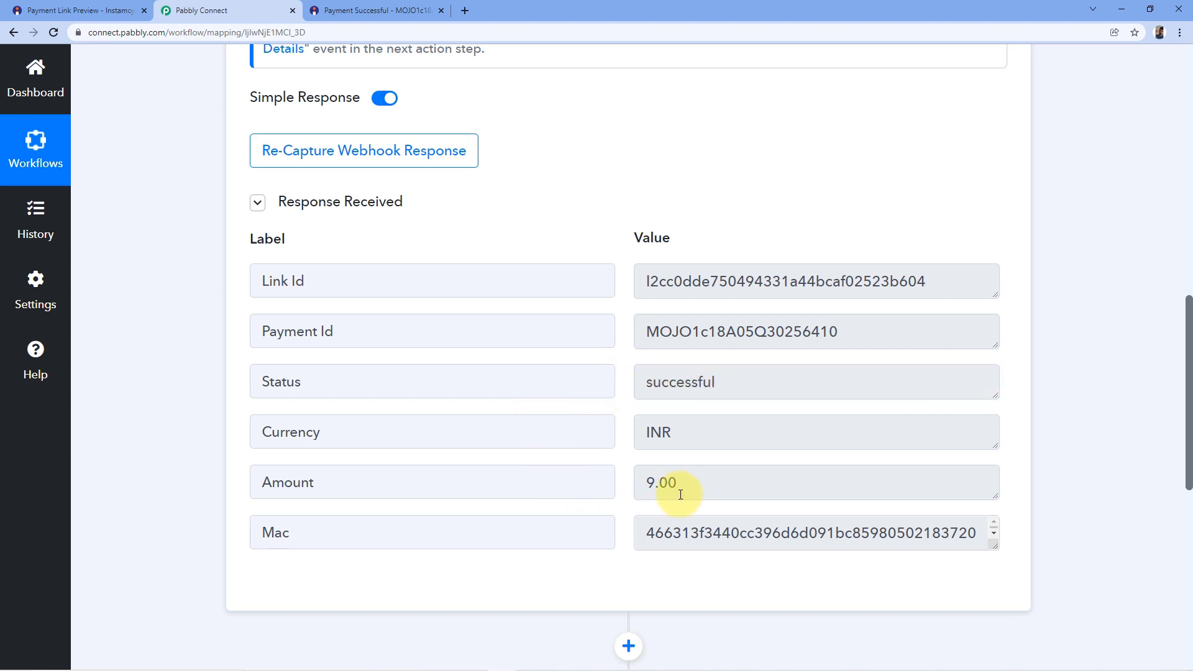
left_click(683, 486)
left_click_drag(683, 485, 626, 445)
left_click(626, 431)
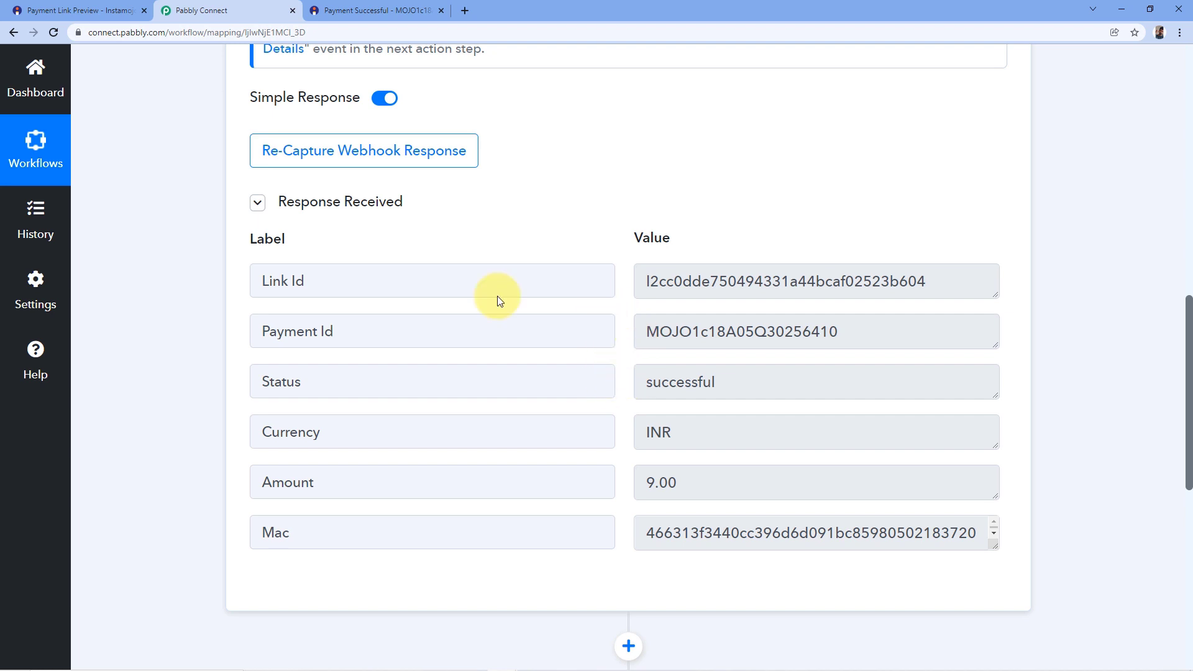
left_click_drag(658, 331, 863, 344)
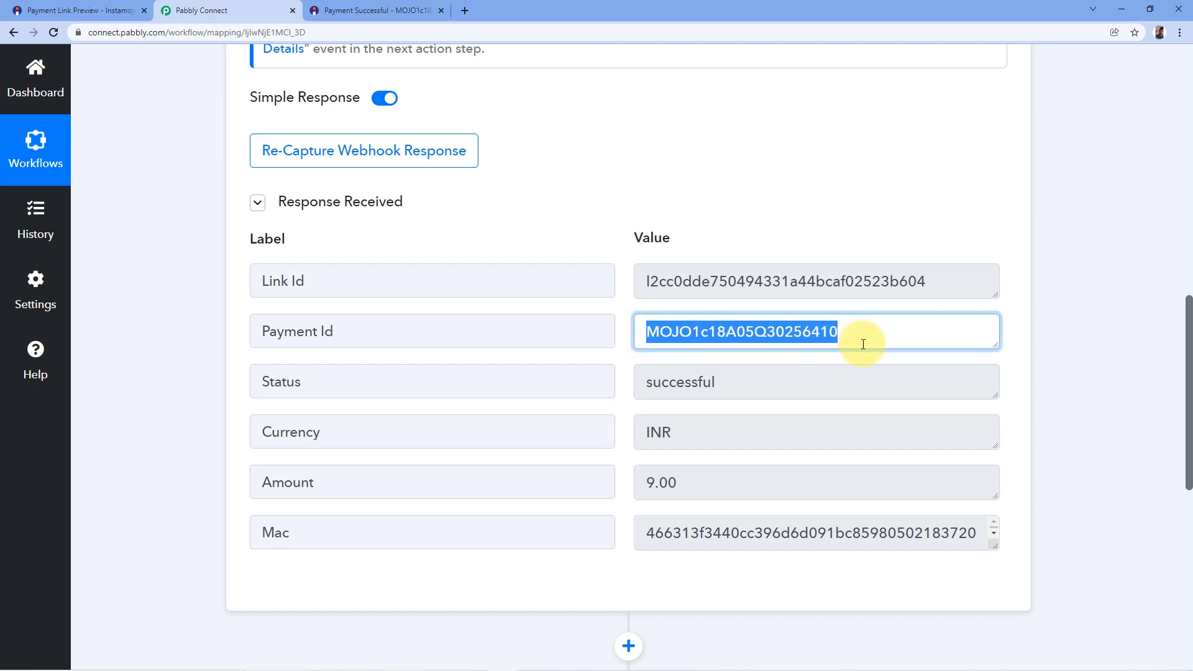
left_click(619, 305)
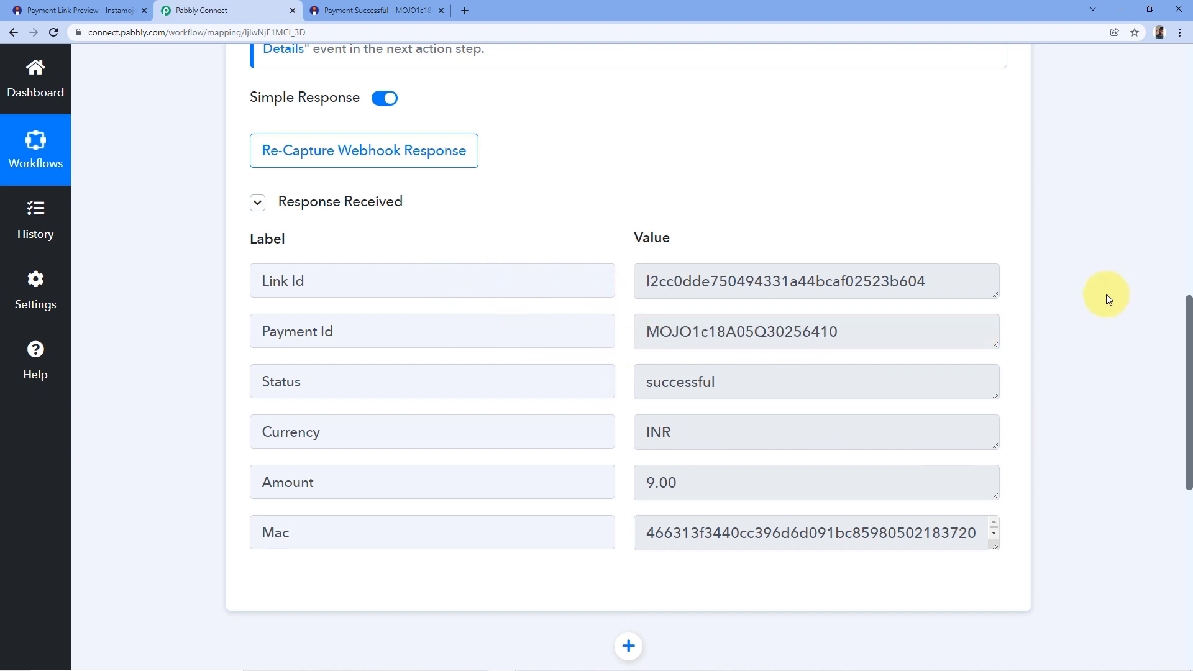
scroll(1047, 292, "down", 8)
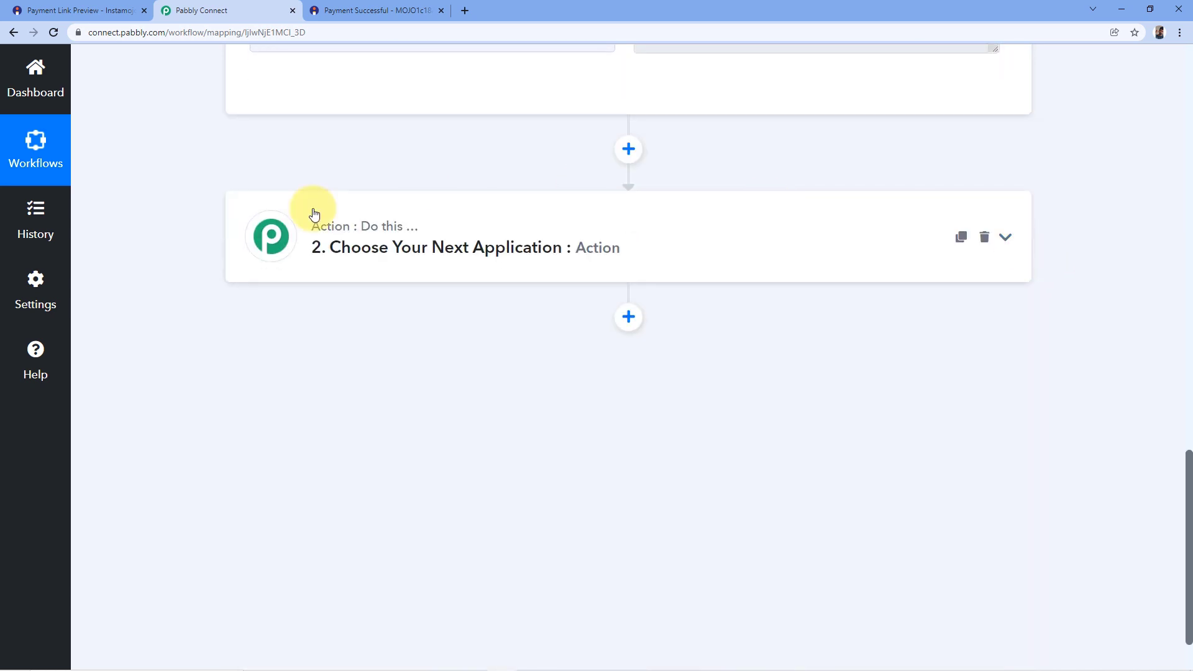
Choose Instamojo as the app for the next action step.
left_click(359, 246)
scroll(397, 273, "down", 1)
left_click(347, 287)
type("Insta")
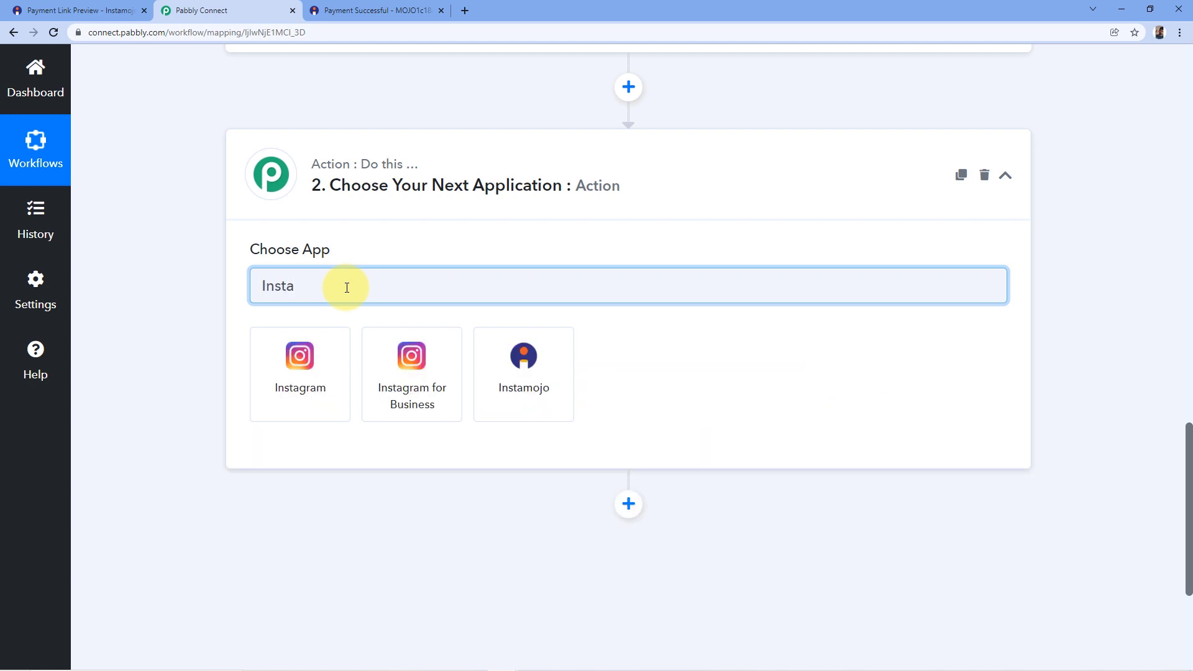
left_click(501, 345)
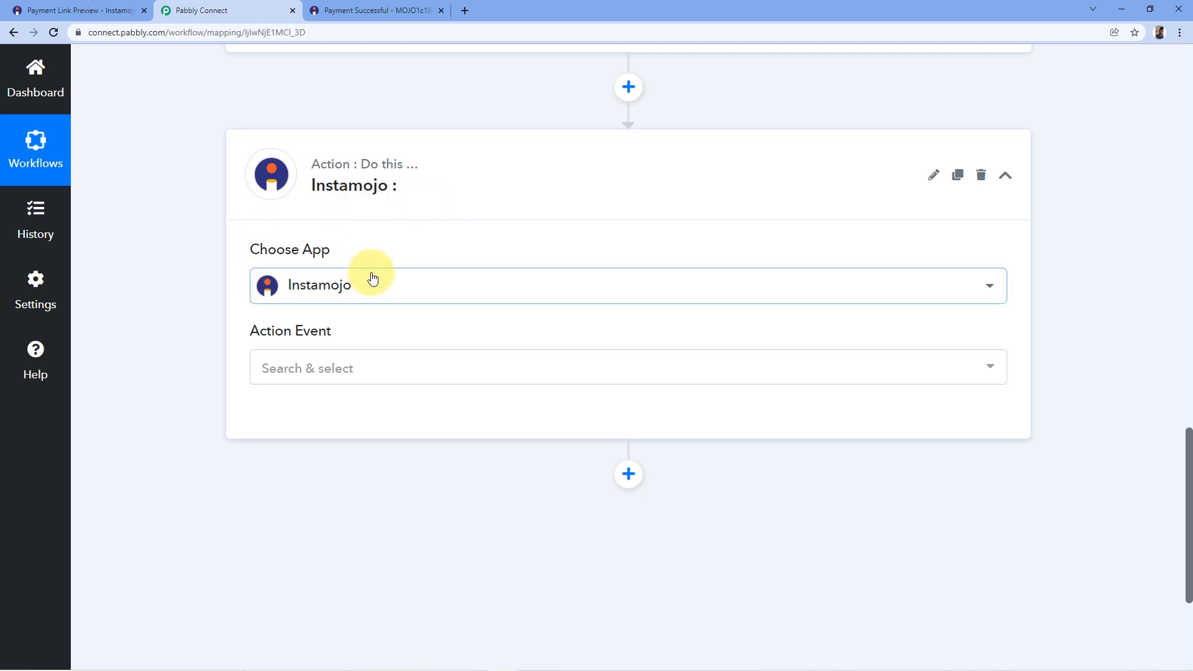
Set the action event to Get Payment Details and begin connecting an Instamojo account.
left_click(352, 369)
scroll(448, 373, "down", 2)
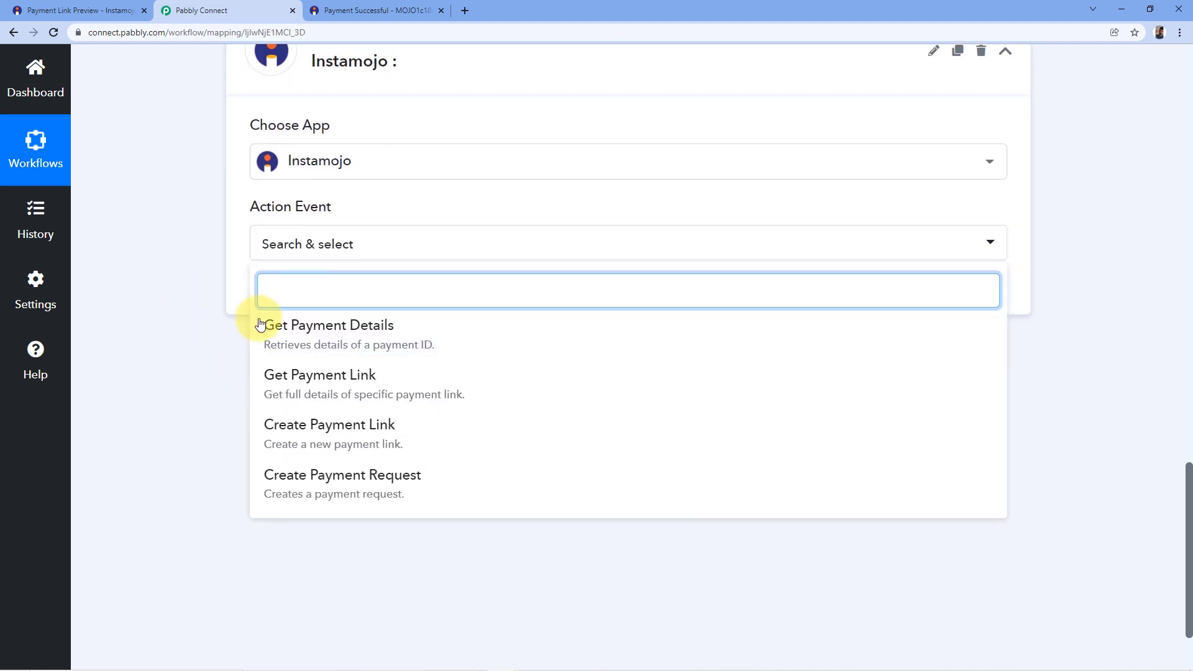
left_click(296, 328)
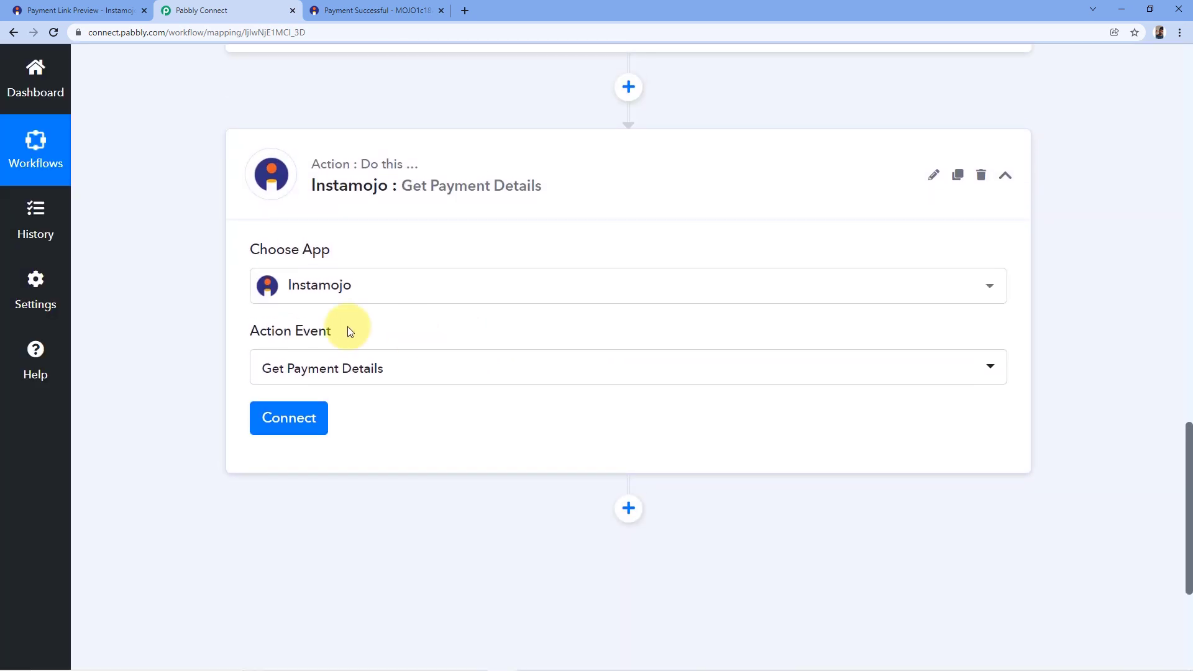
left_click(277, 415)
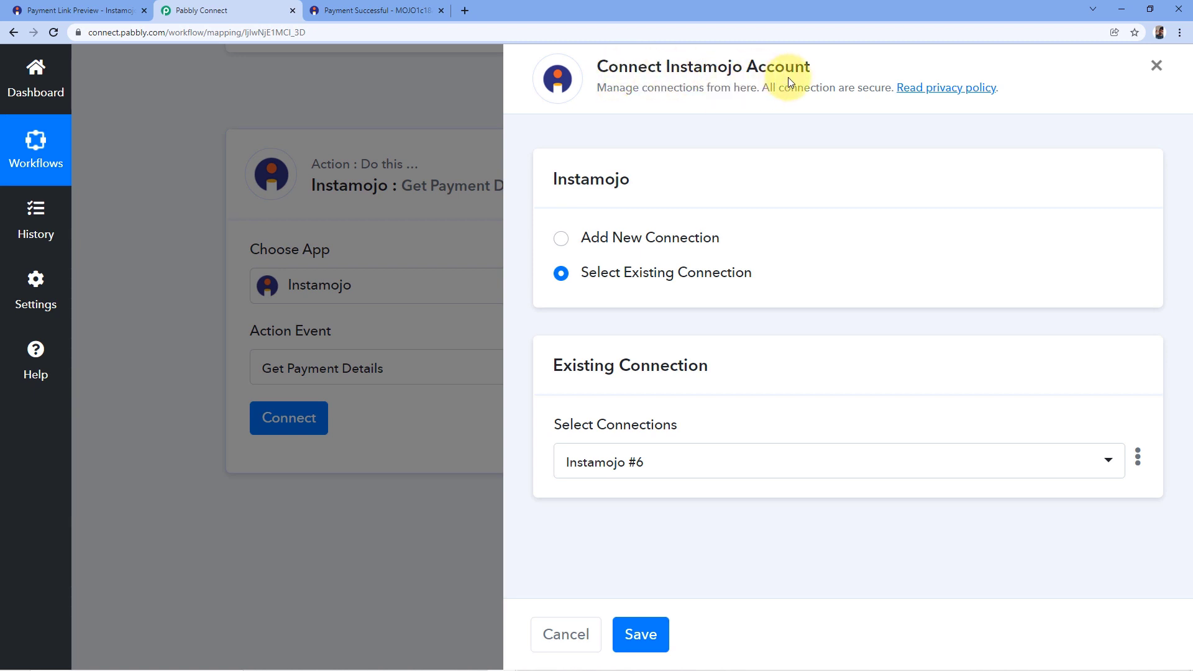
Choose Add New Connection to reveal API key and auth token fields, then go to Instamojo's tab.
left_click(560, 238)
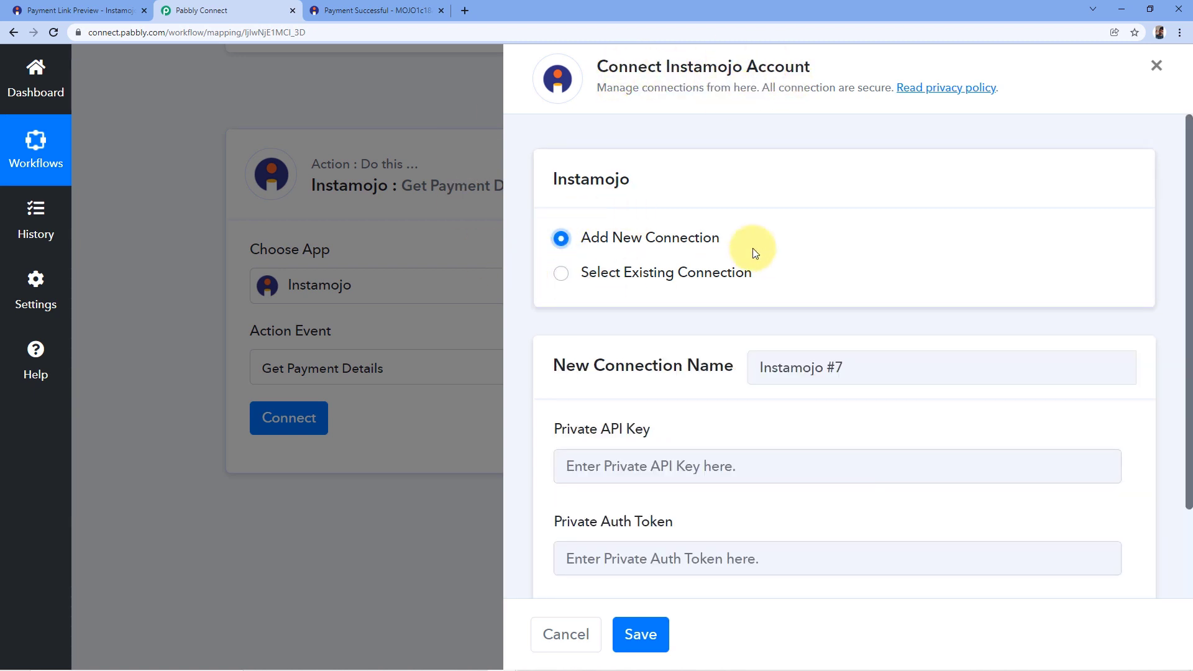
scroll(753, 208, "down", 2)
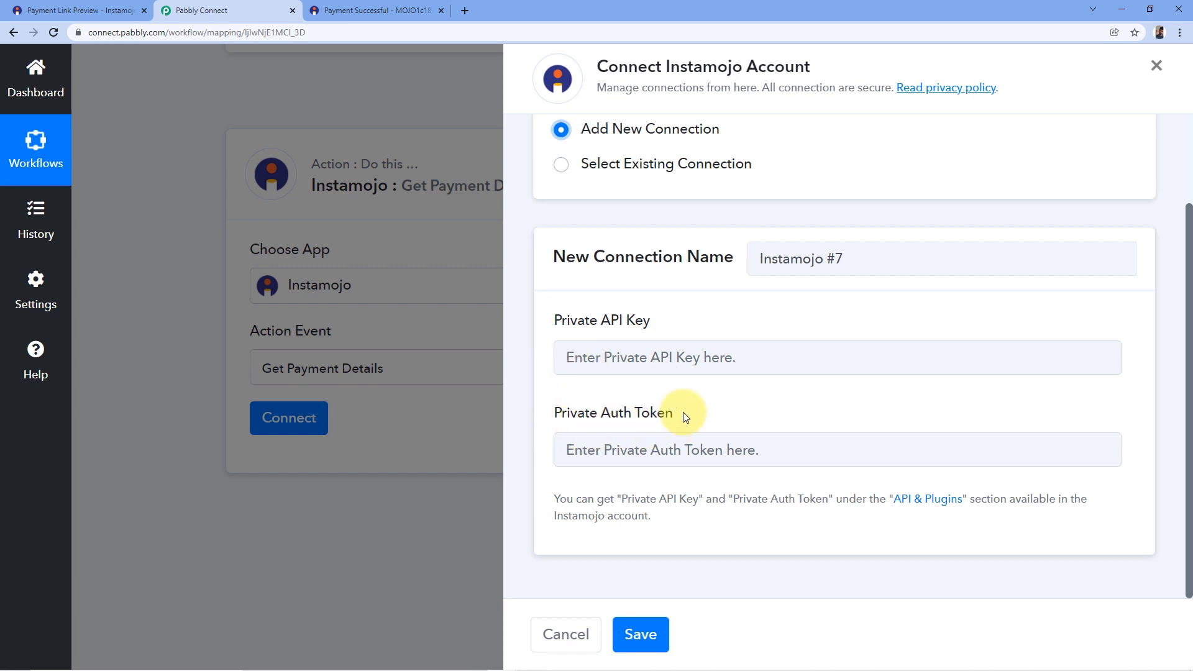
left_click(55, 10)
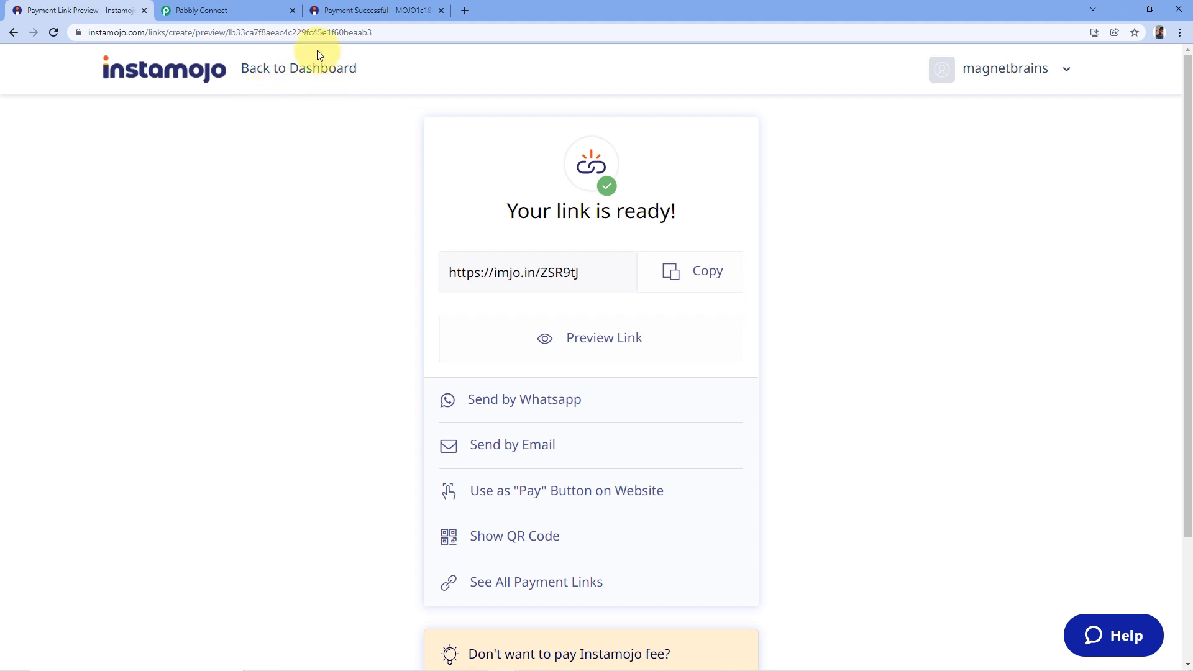
Return to the Instamojo dashboard, then switch back to Pabbly Connect's Instamojo #7 connection form.
left_click(277, 69)
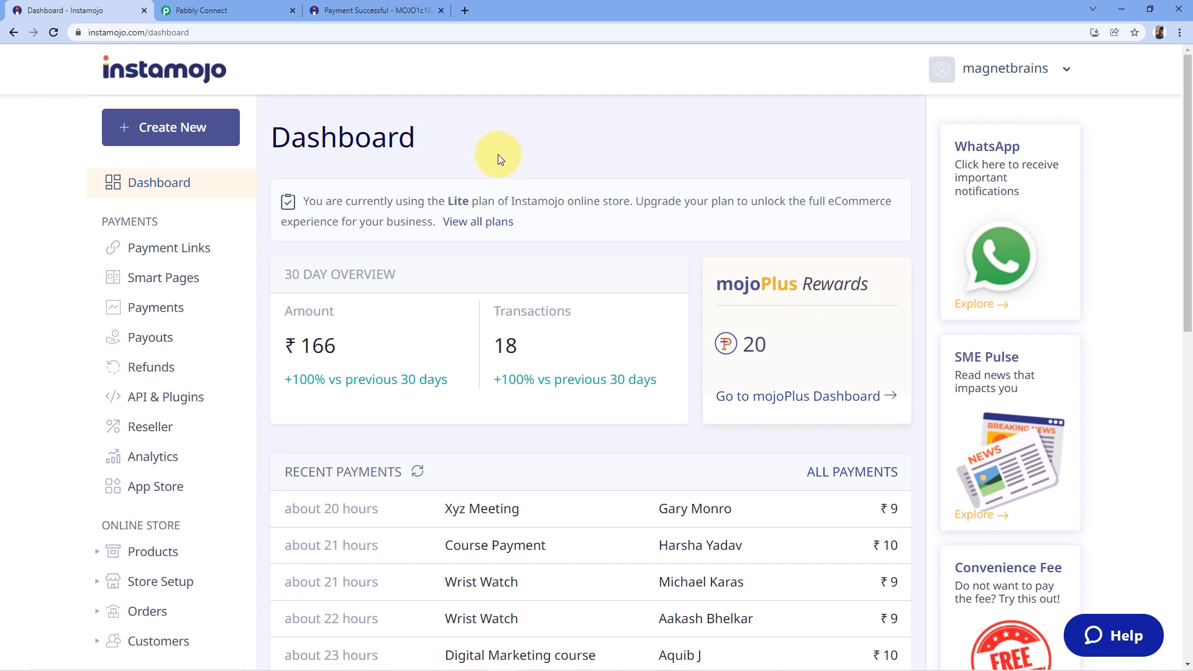
left_click(205, 10)
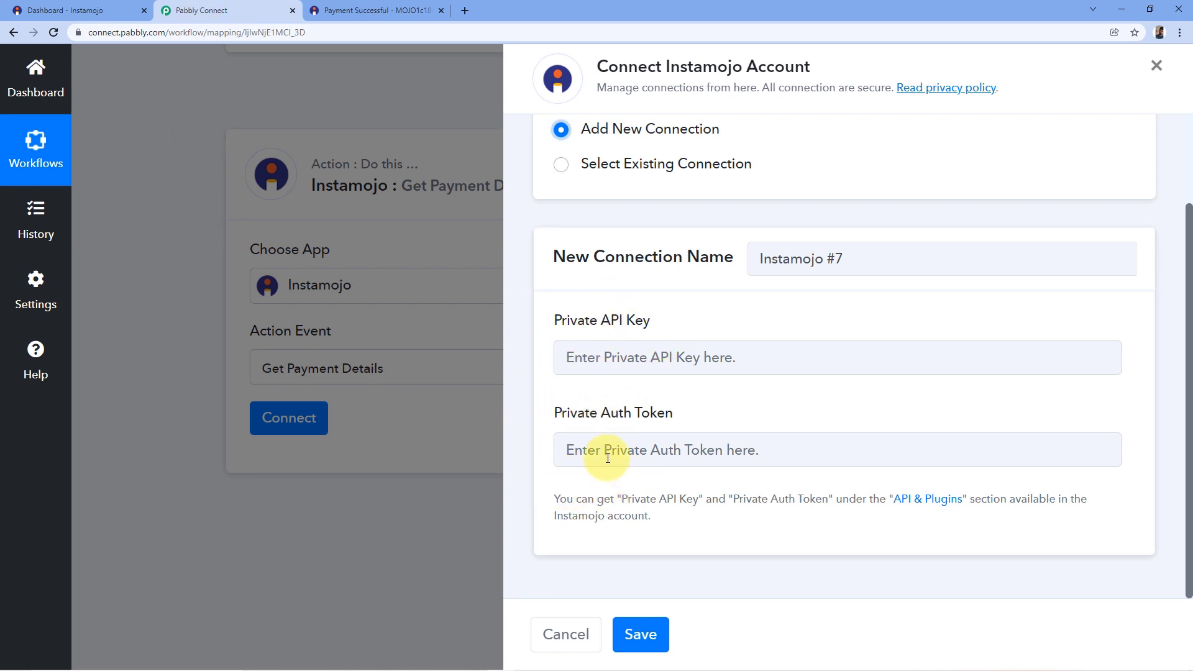
Choose the existing Instamojo #6 connection for the Get Payment Details step and save it.
scroll(594, 419, "up", 2)
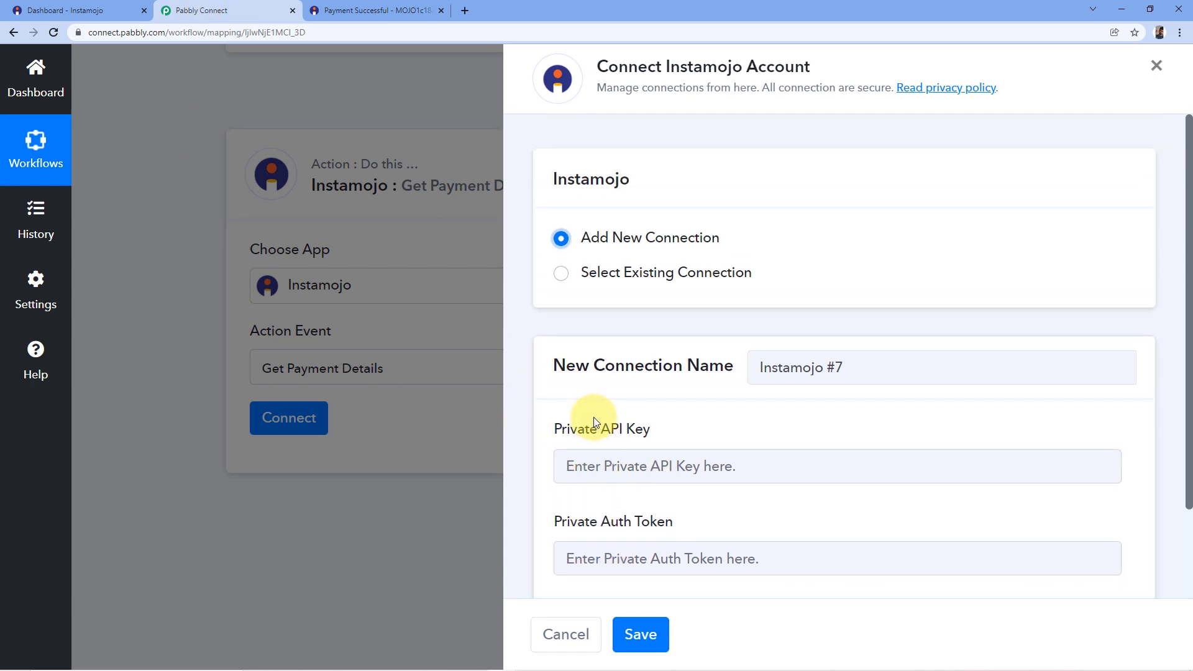
scroll(603, 400, "down", 1)
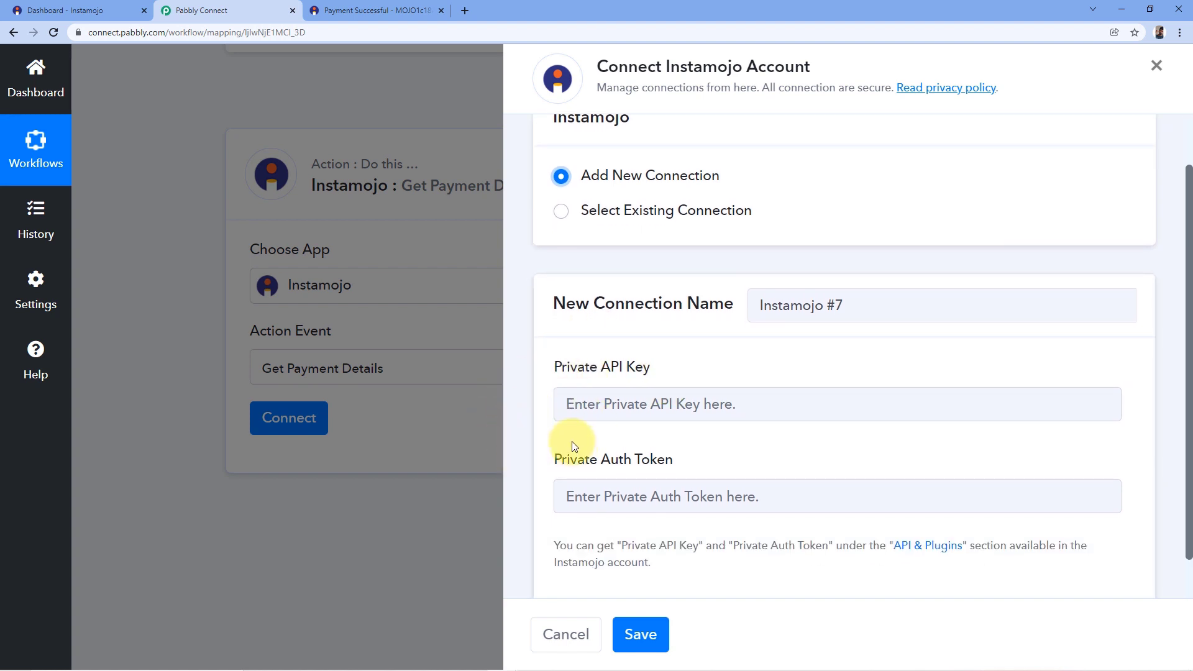
left_click(558, 212)
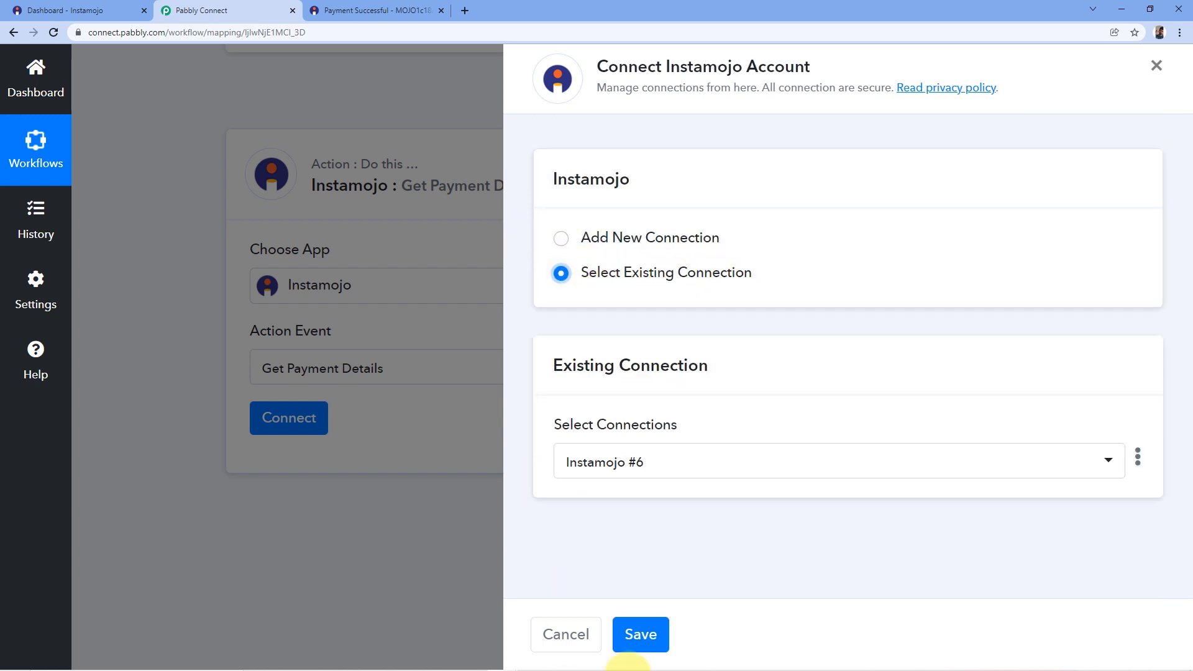
left_click(659, 631)
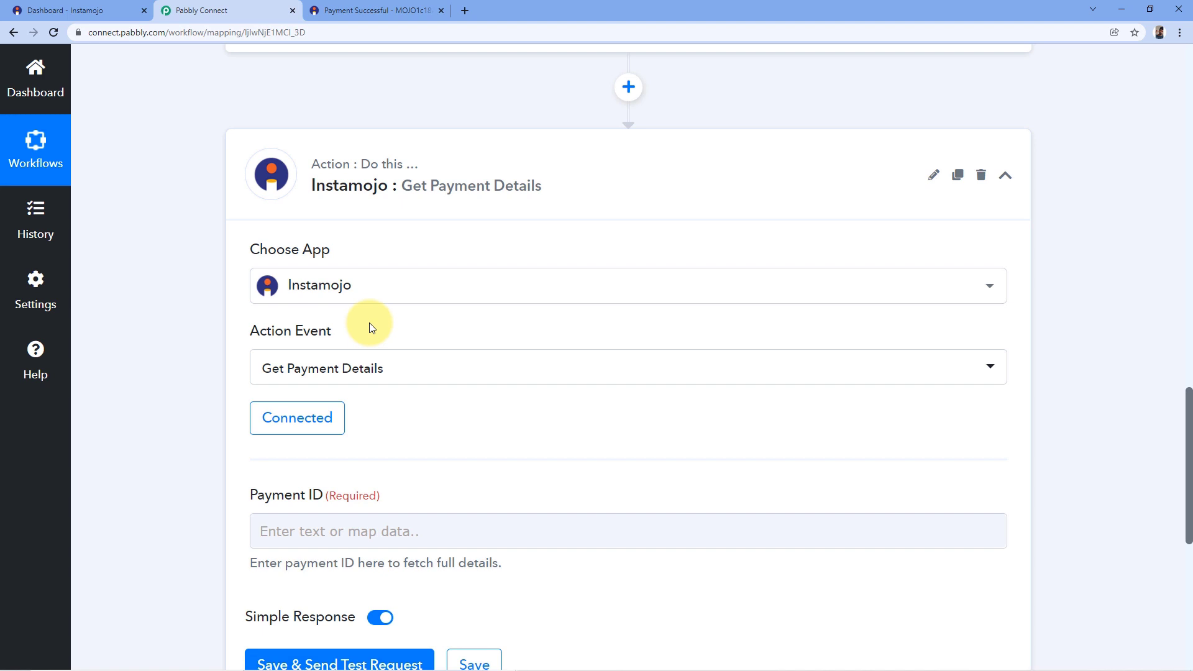
Review the Payment Id value captured by the New Sale trigger.
scroll(367, 322, "down", 2)
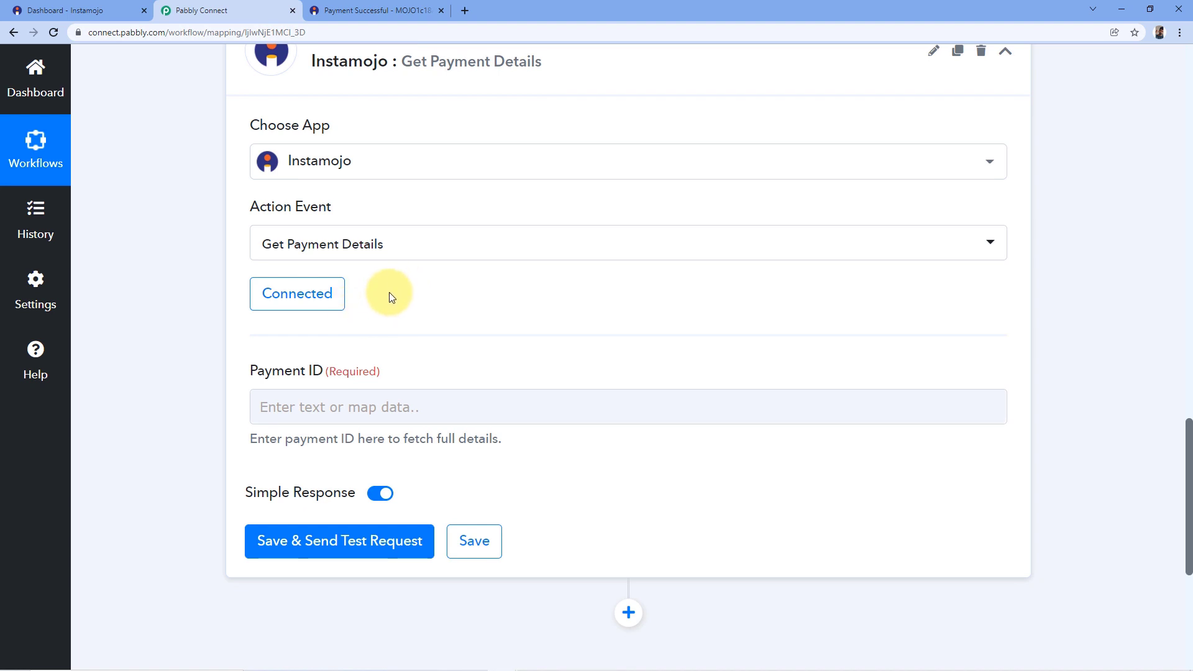
scroll(393, 312, "down", 1)
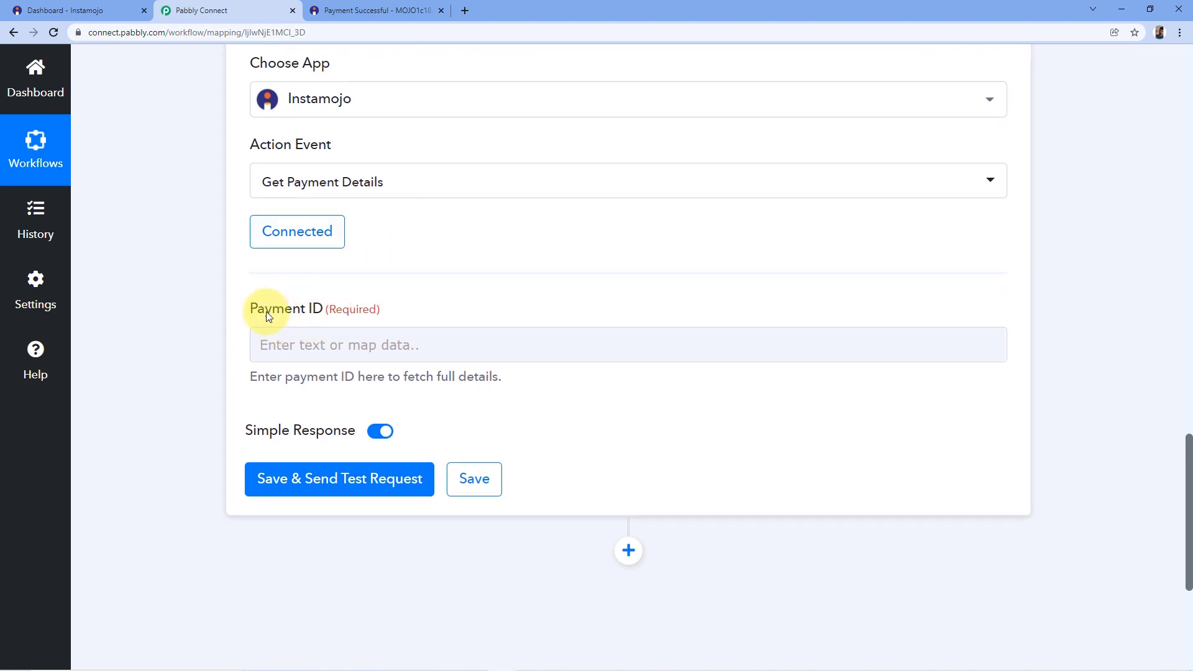
scroll(587, 279, "up", 6)
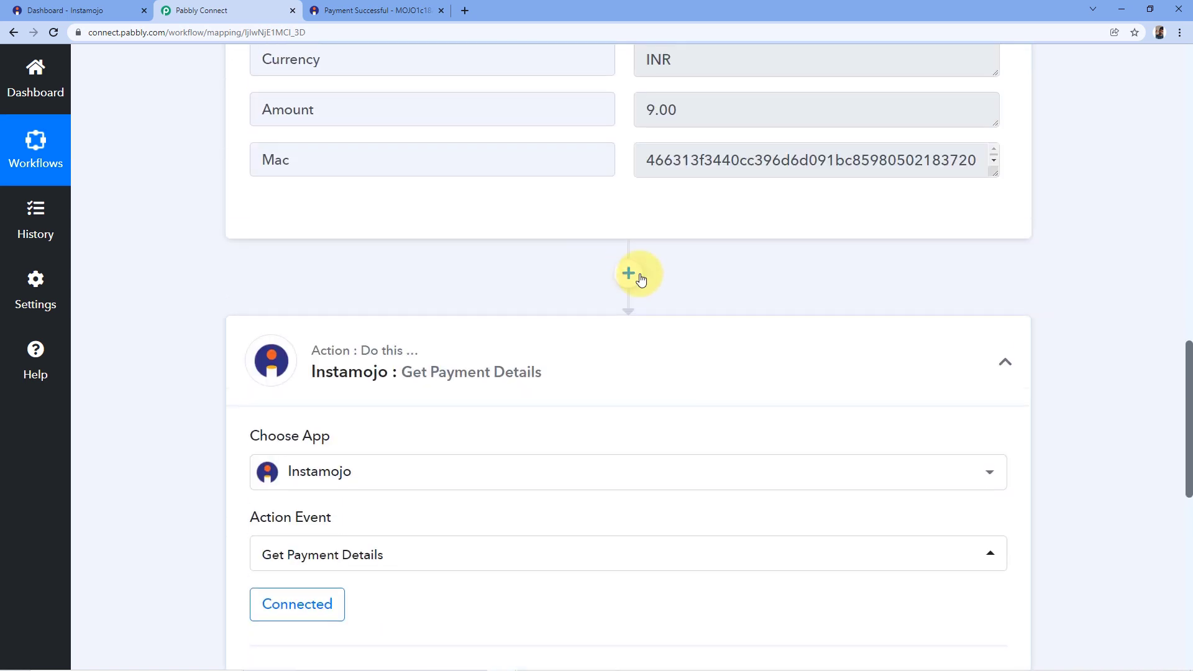
scroll(640, 280, "up", 6)
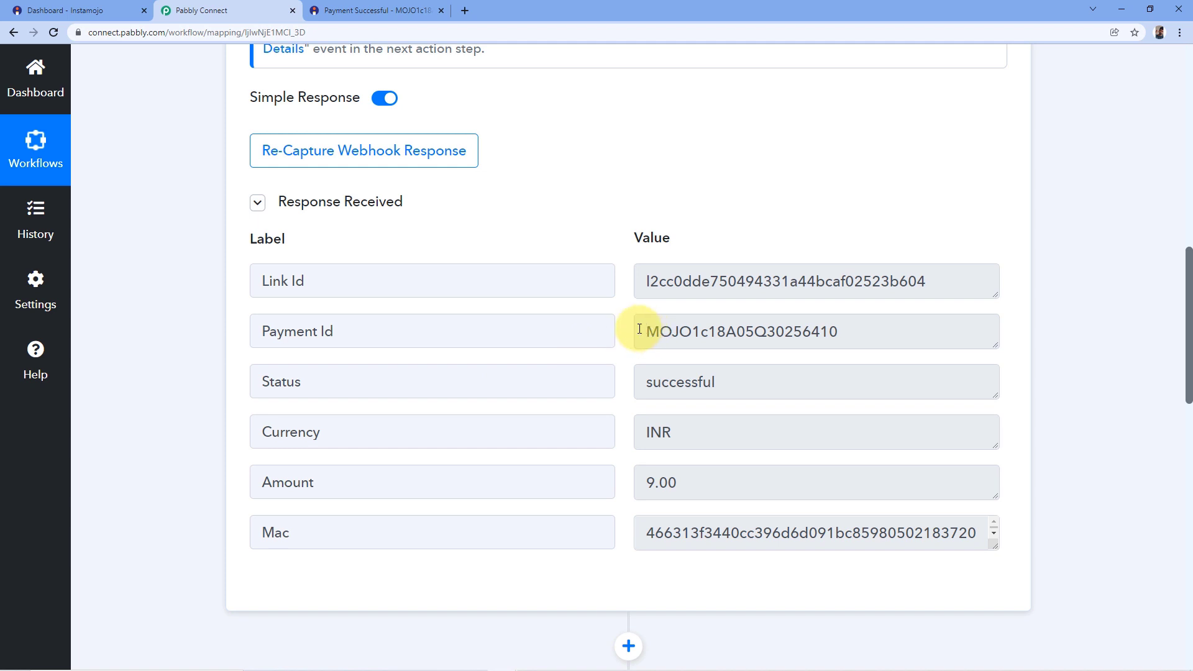
left_click_drag(640, 329, 930, 330)
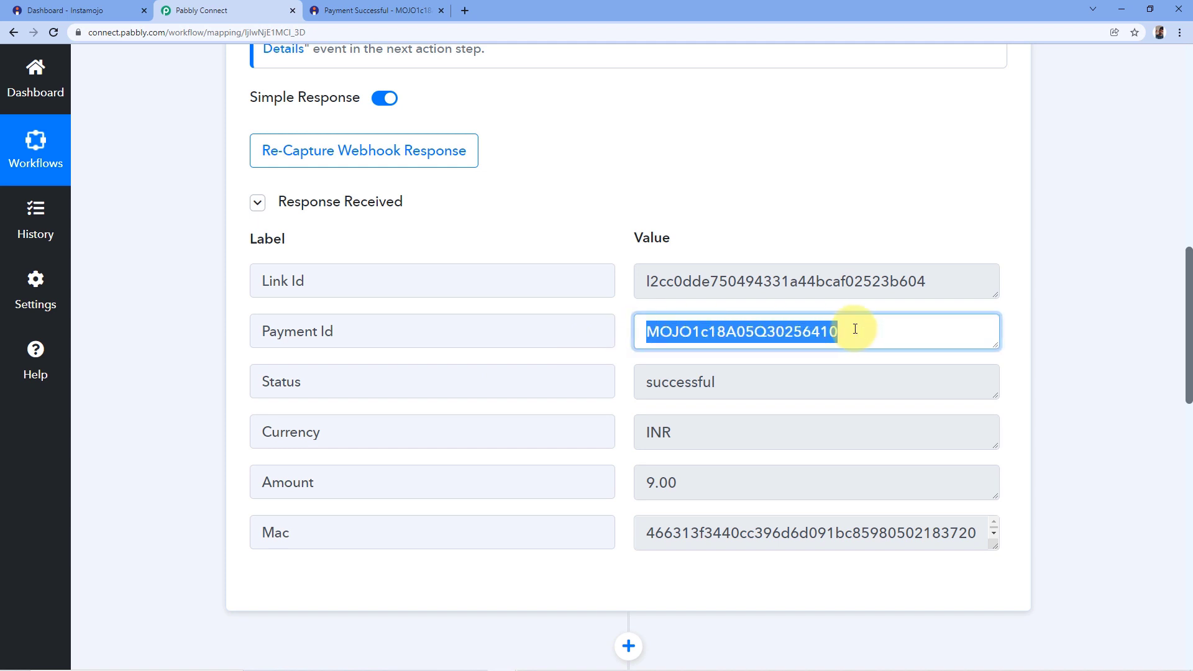
left_click(627, 326)
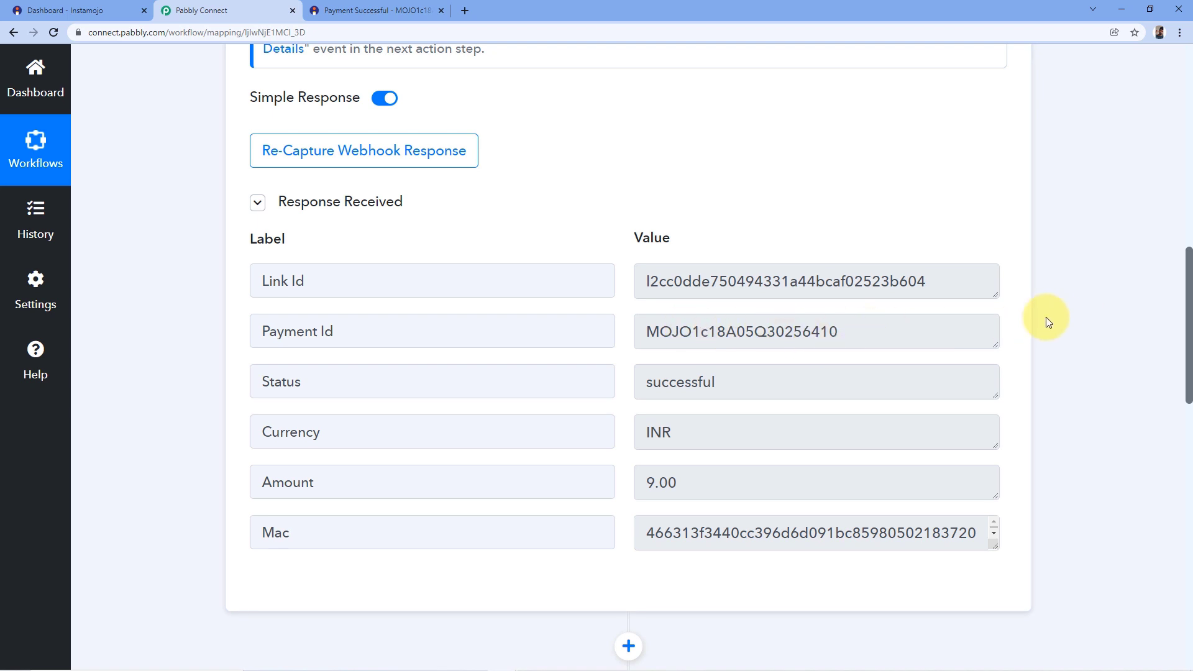
scroll(1046, 318, "down", 10)
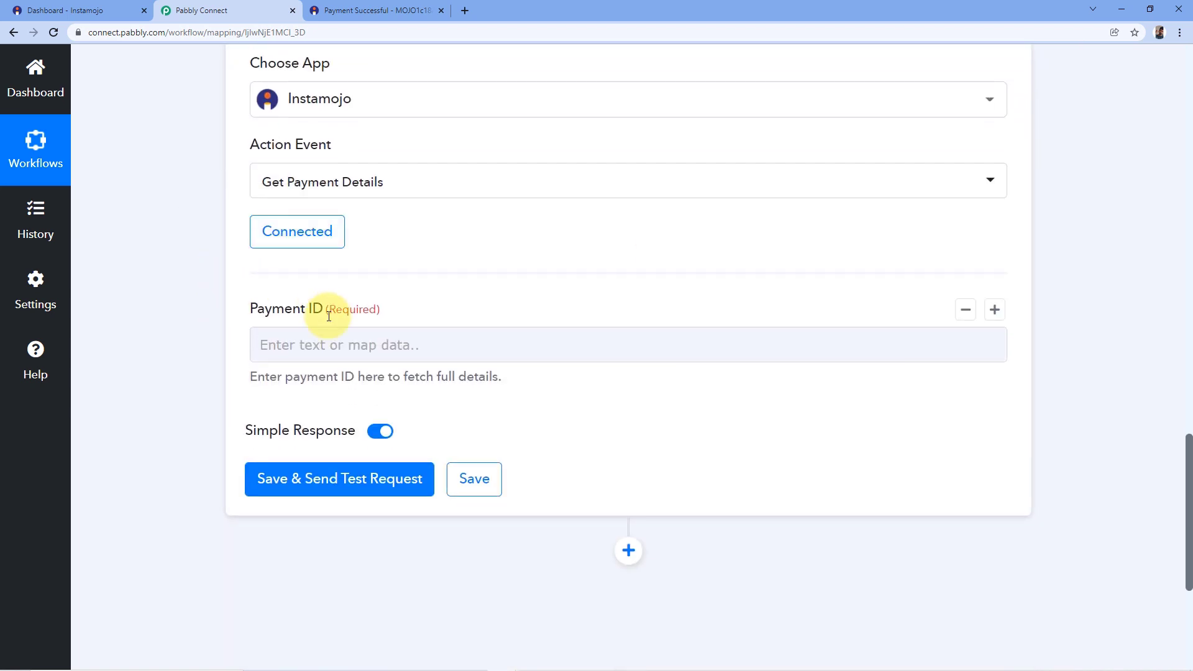
Map the 1. Instamojo: New Sale Payment Id into the Payment ID field.
left_click(277, 342)
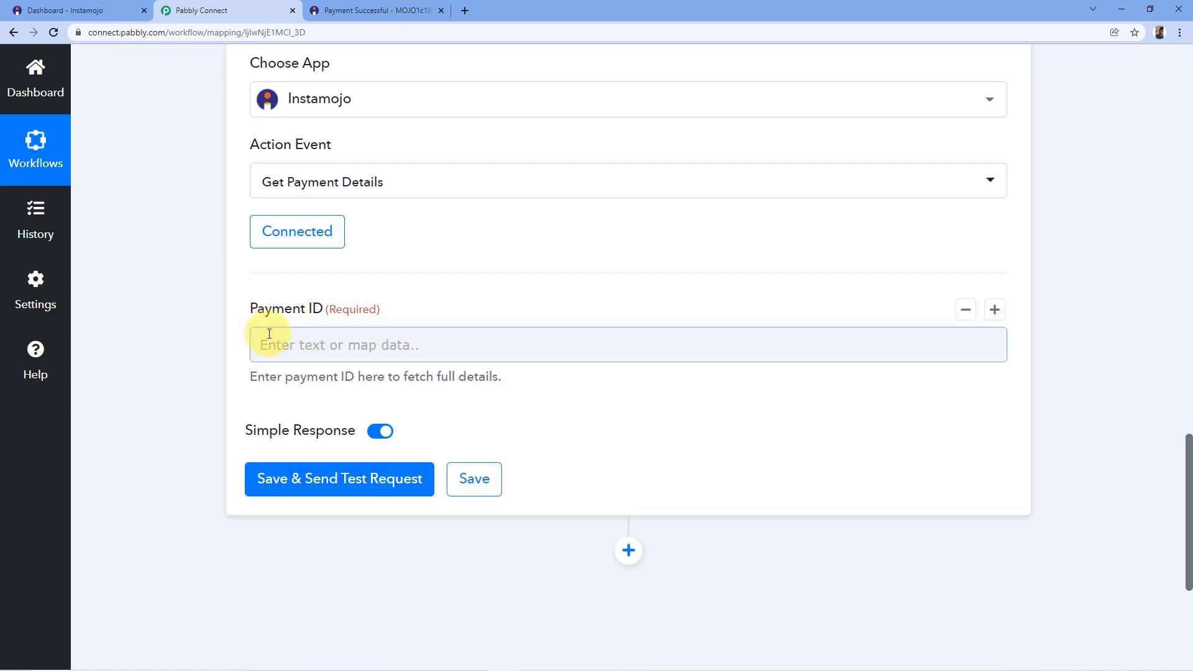
left_click(276, 311)
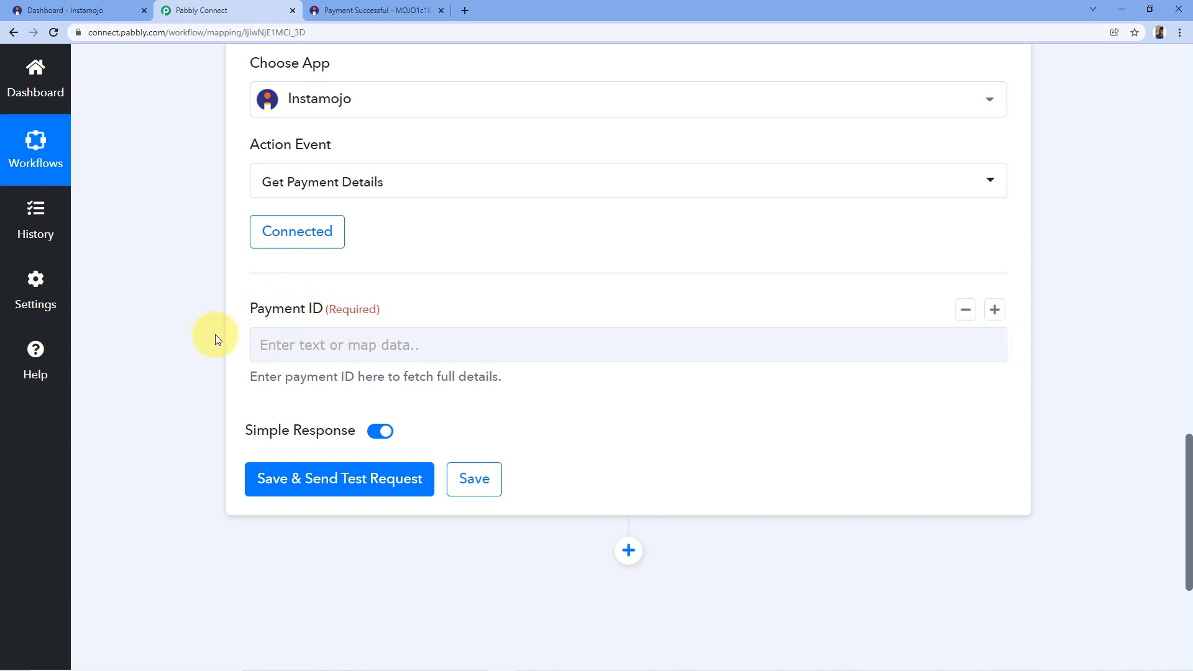
left_click(277, 344)
scroll(416, 300, "down", 1)
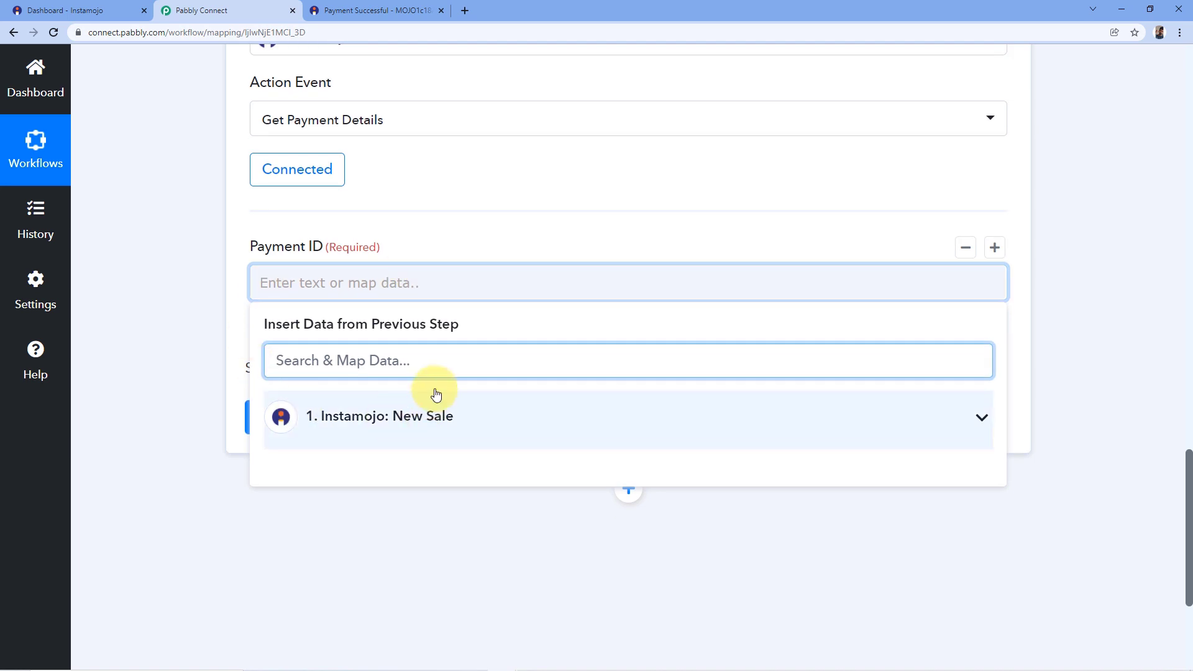
left_click(462, 425)
scroll(379, 415, "down", 1)
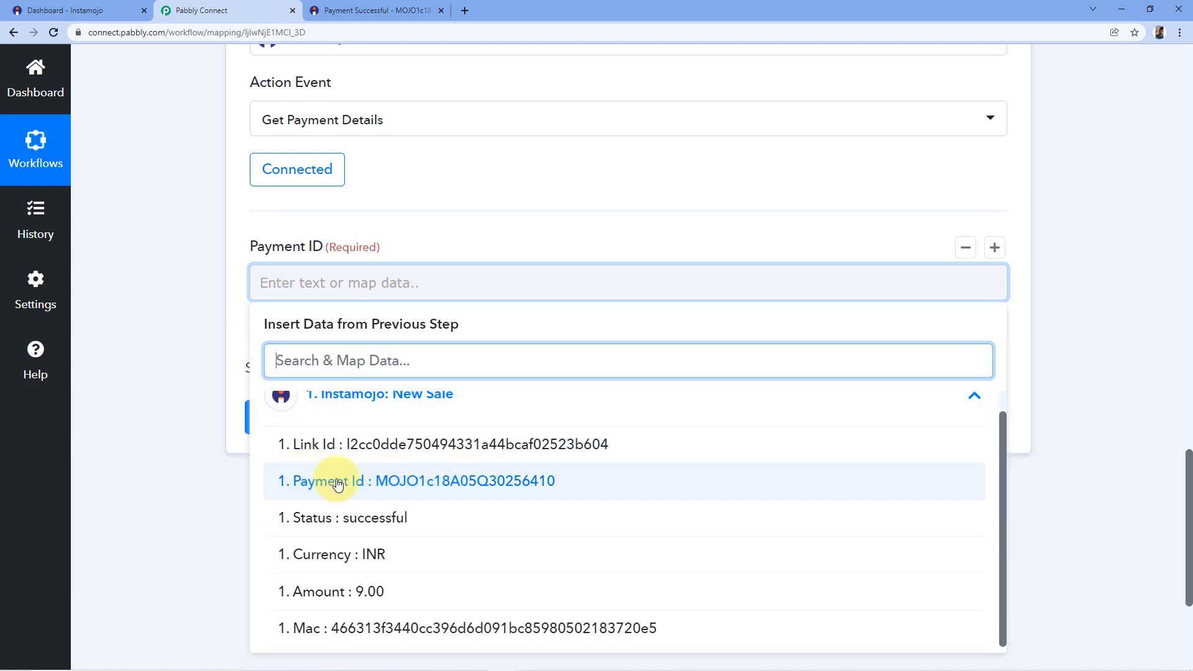
left_click(366, 482)
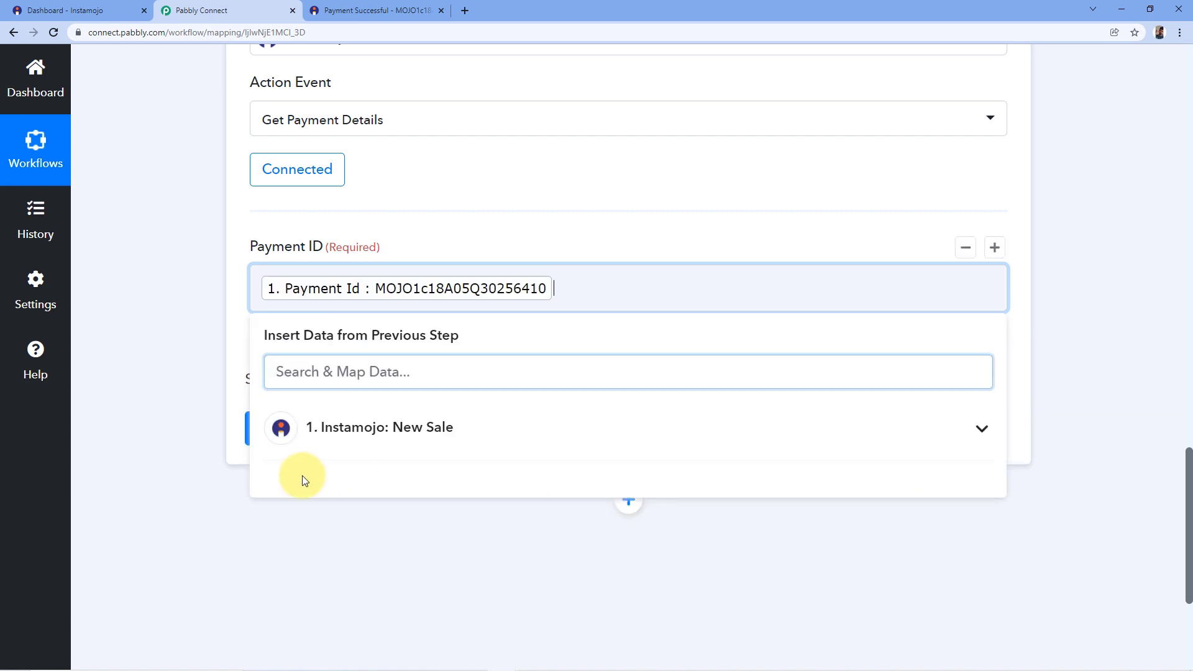
left_click(426, 207)
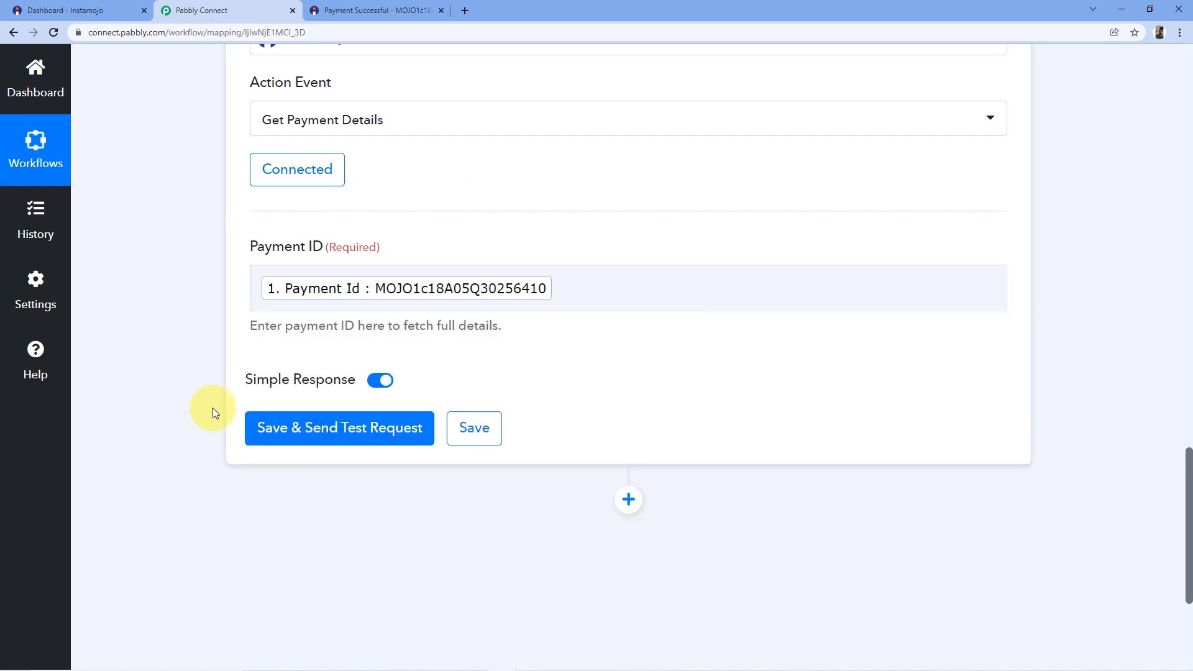
Save the Get Payment Details step and send a test request.
left_click(330, 439)
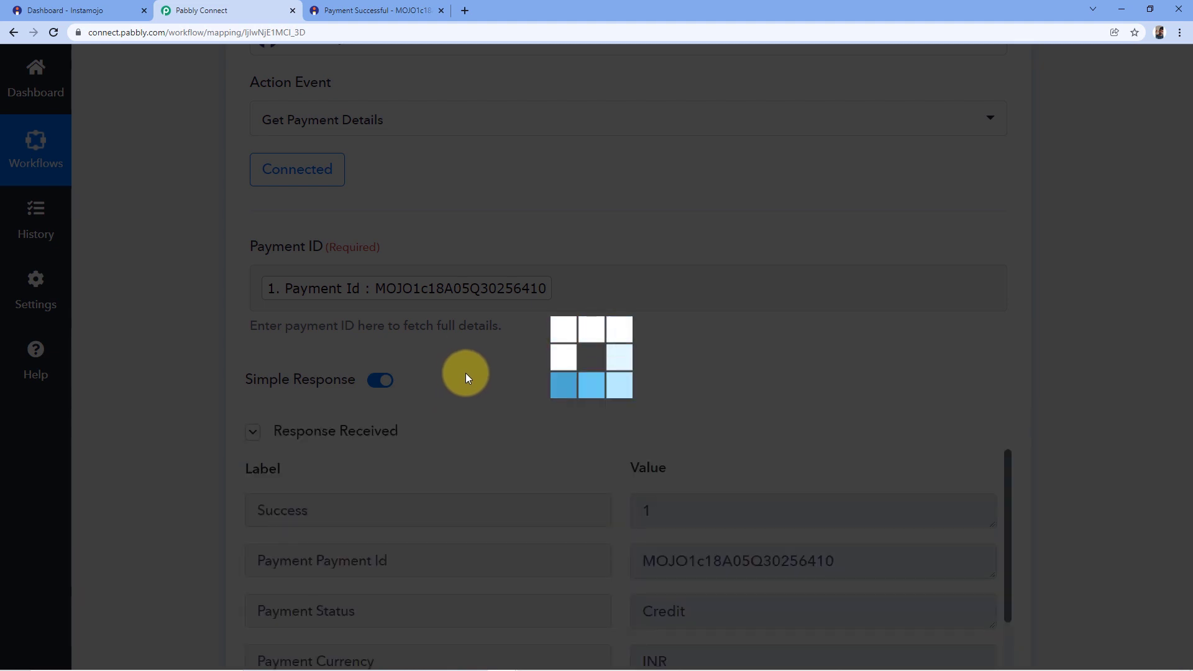
scroll(564, 273, "down", 5)
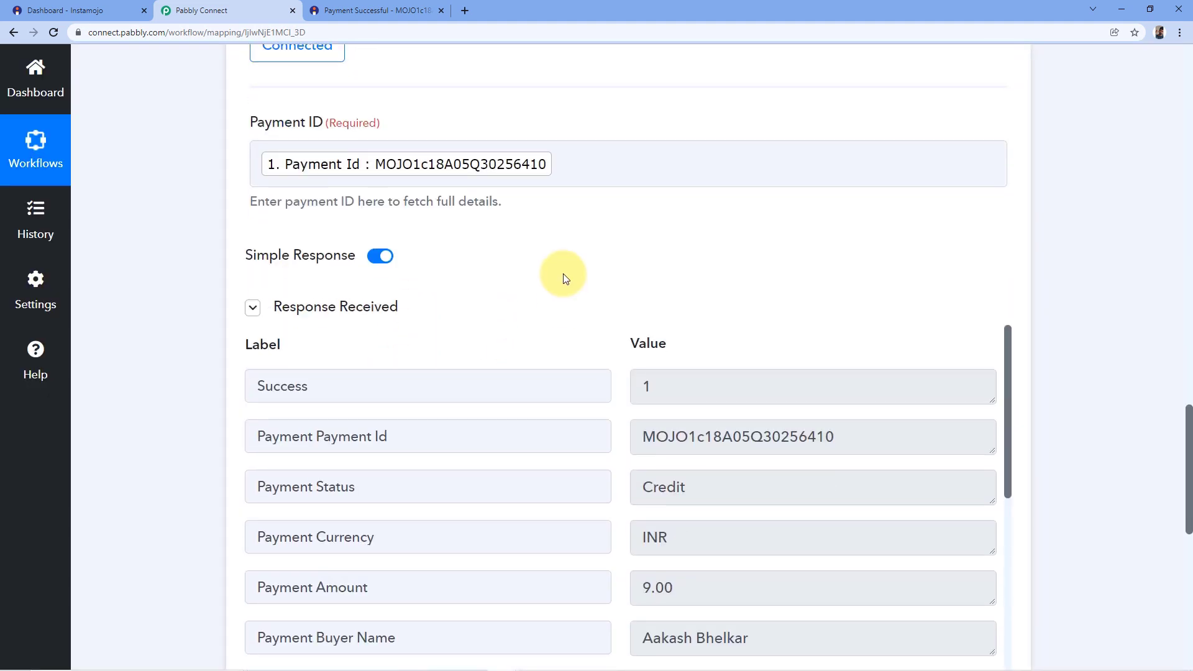
scroll(553, 285, "down", 3)
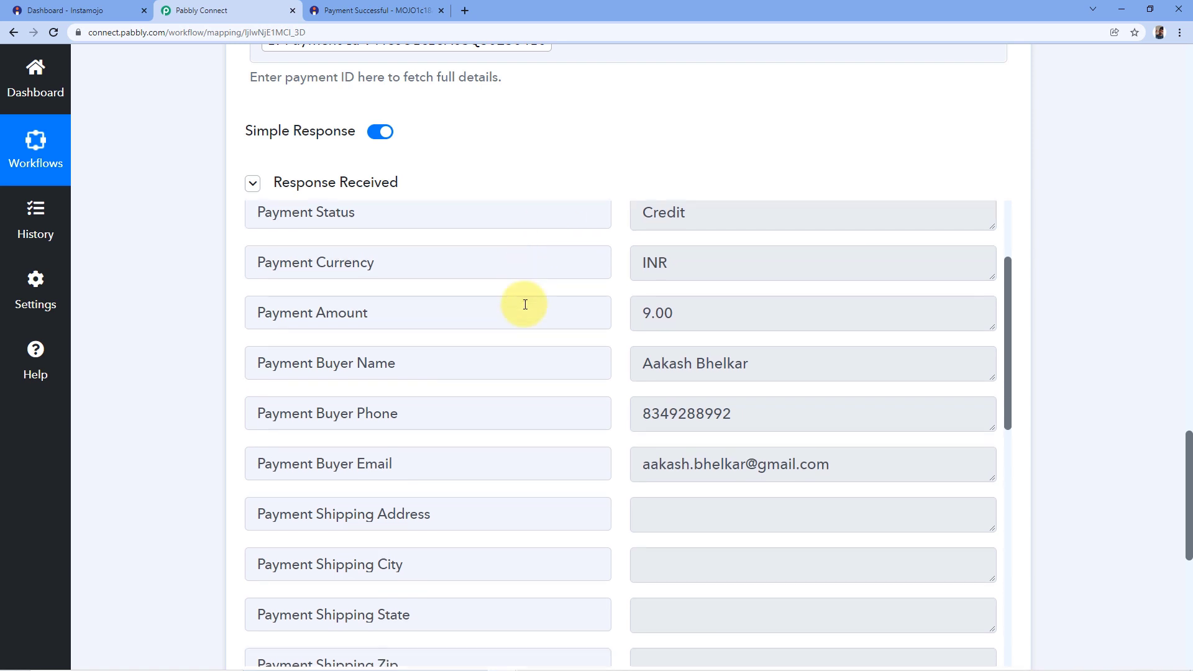
scroll(594, 183, "down", 1)
scroll(594, 182, "down", 1)
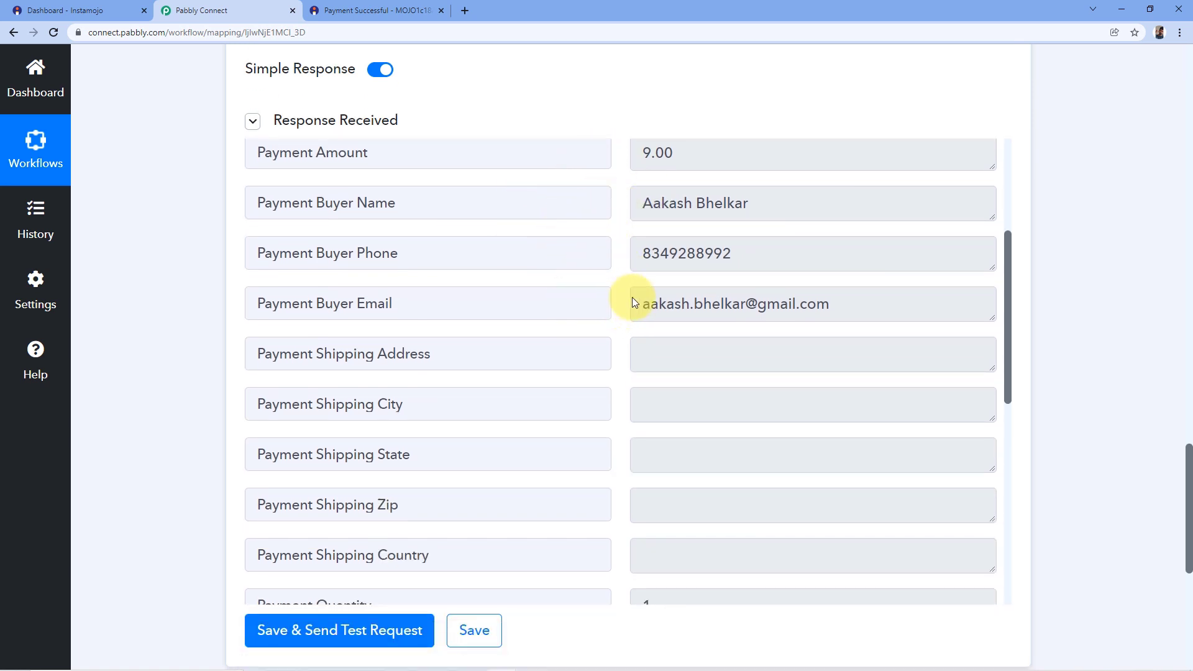
Check the test response: amount 9.00, buyer name, phone, e-mail and quantity 1.
left_click(370, 9)
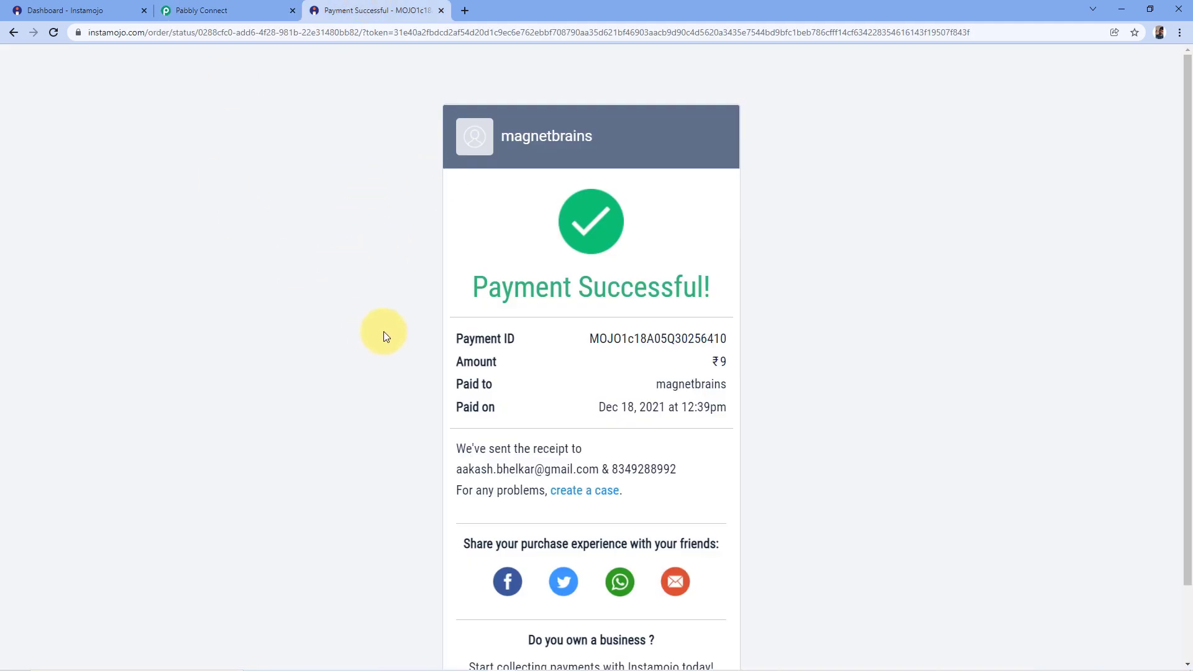
left_click(234, 8)
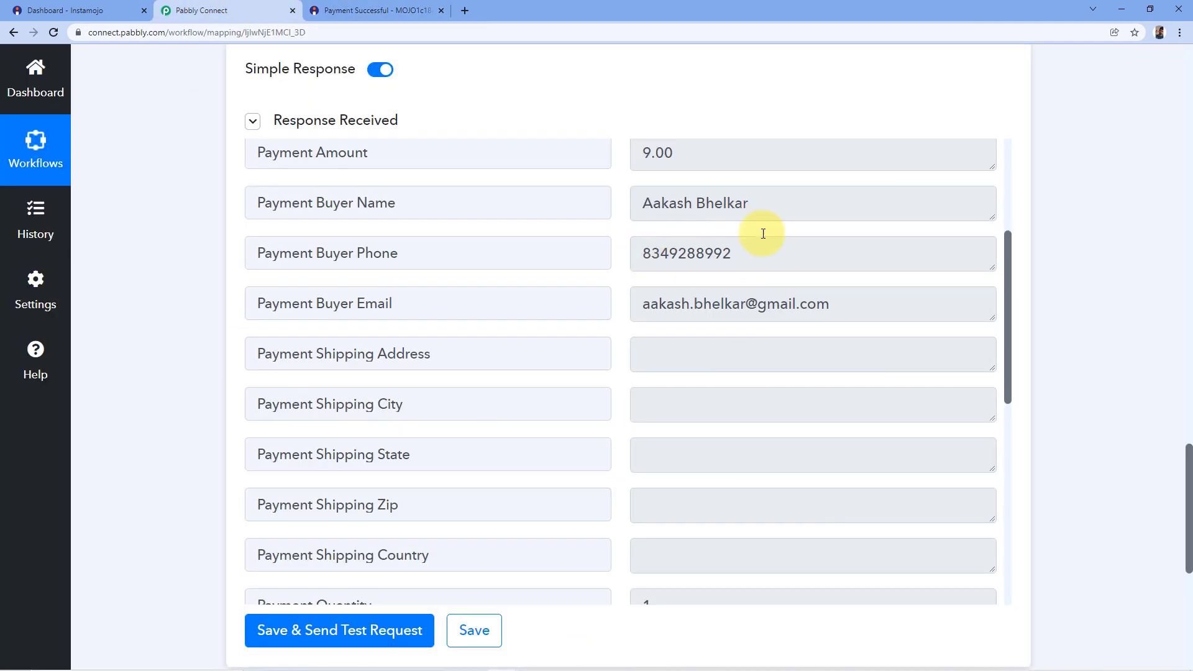
left_click(764, 209)
left_click_drag(763, 208, 634, 216)
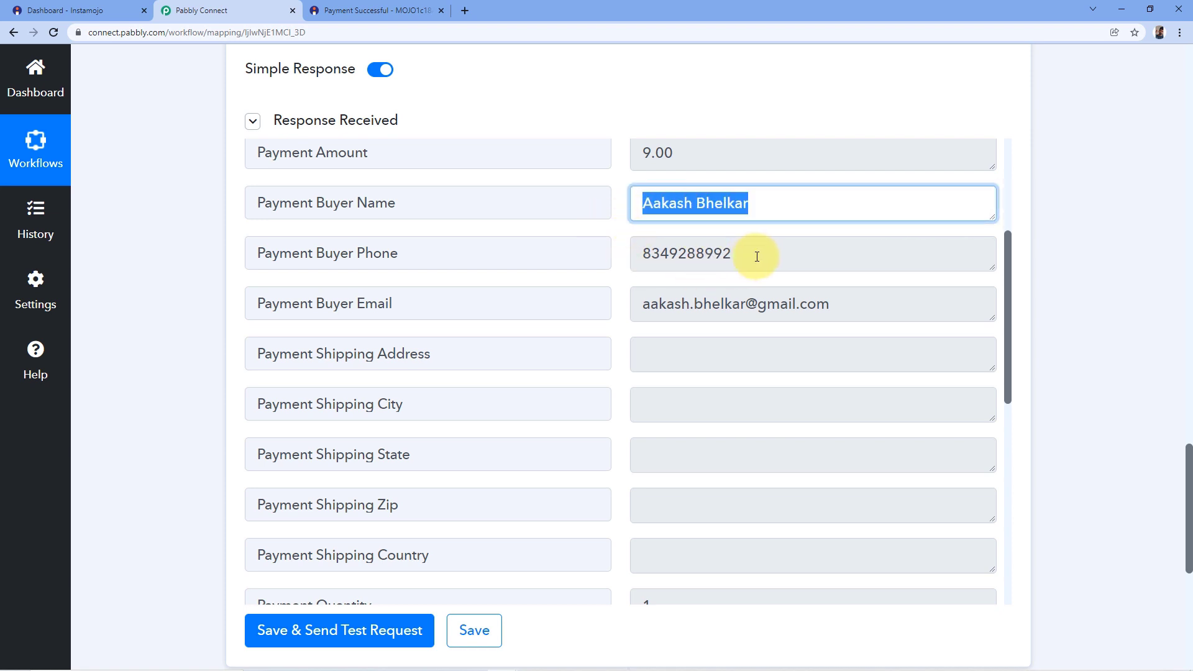
left_click_drag(764, 257, 642, 258)
left_click(610, 263)
left_click_drag(852, 302, 634, 312)
left_click(620, 253)
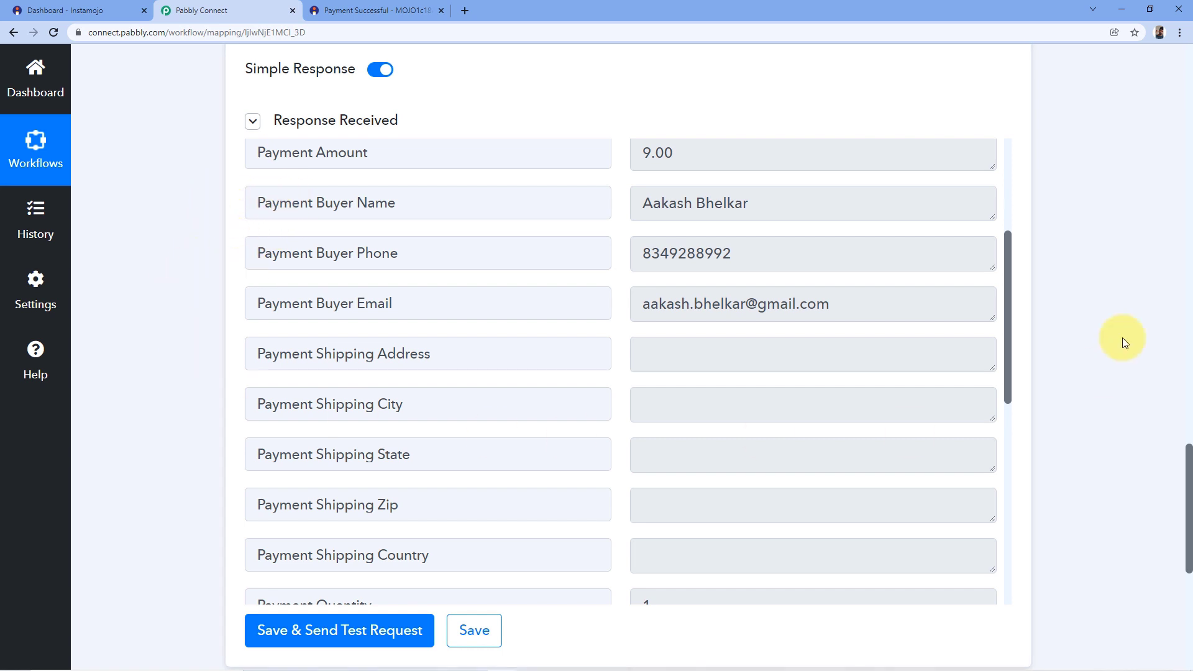
scroll(1056, 276, "down", 7)
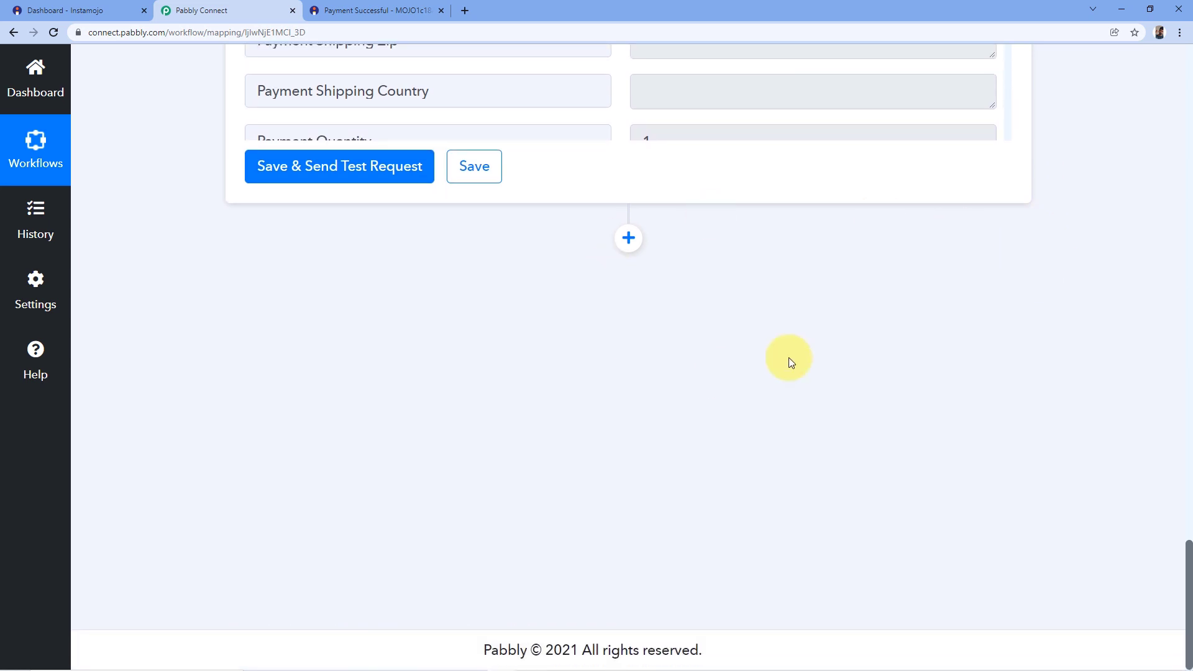
Add a third action step and pick WhatsApp by 360Dialog as its app via a '360' search.
left_click(628, 238)
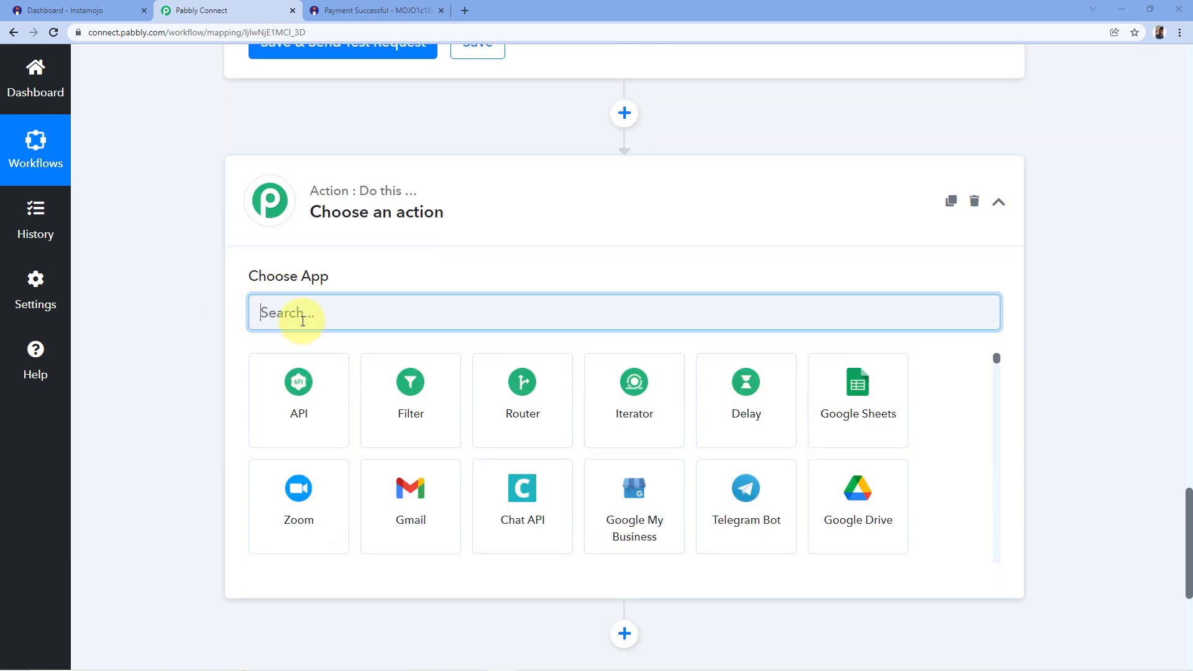
type("360")
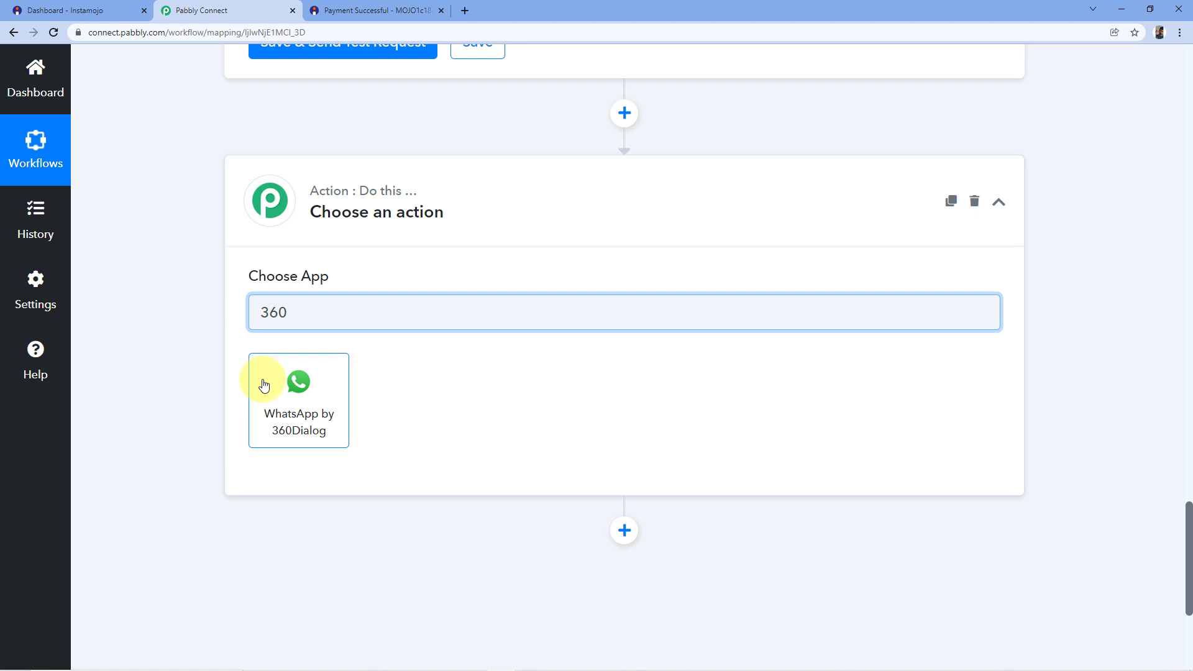
left_click(254, 388)
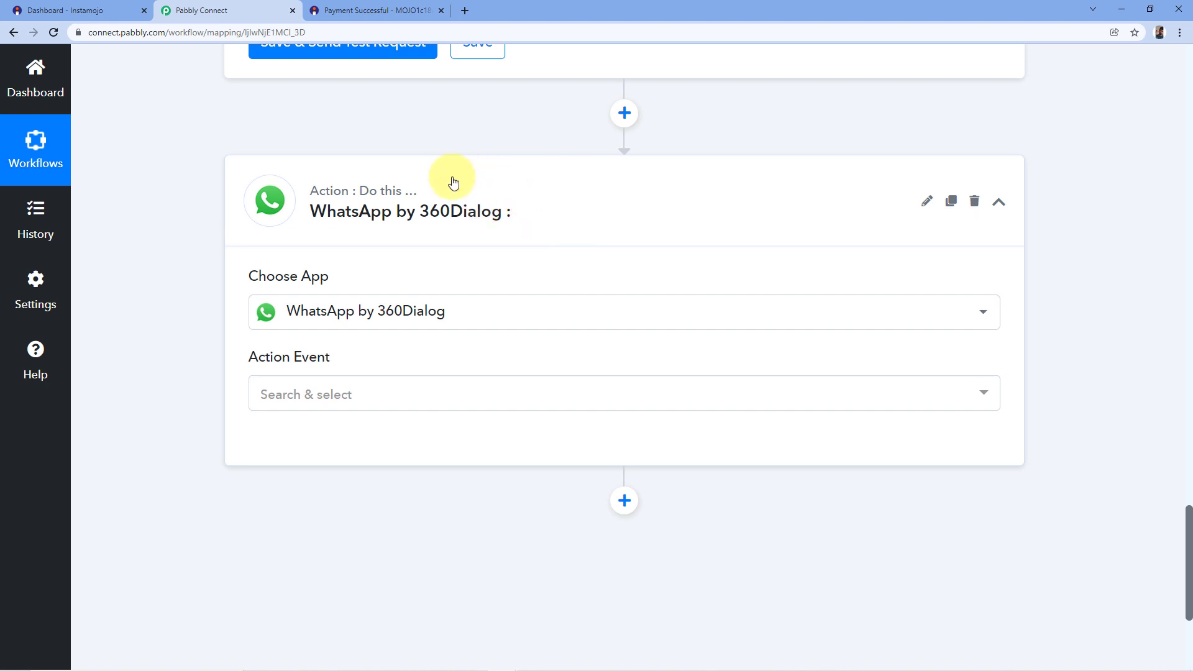
scroll(447, 180, "down", 2)
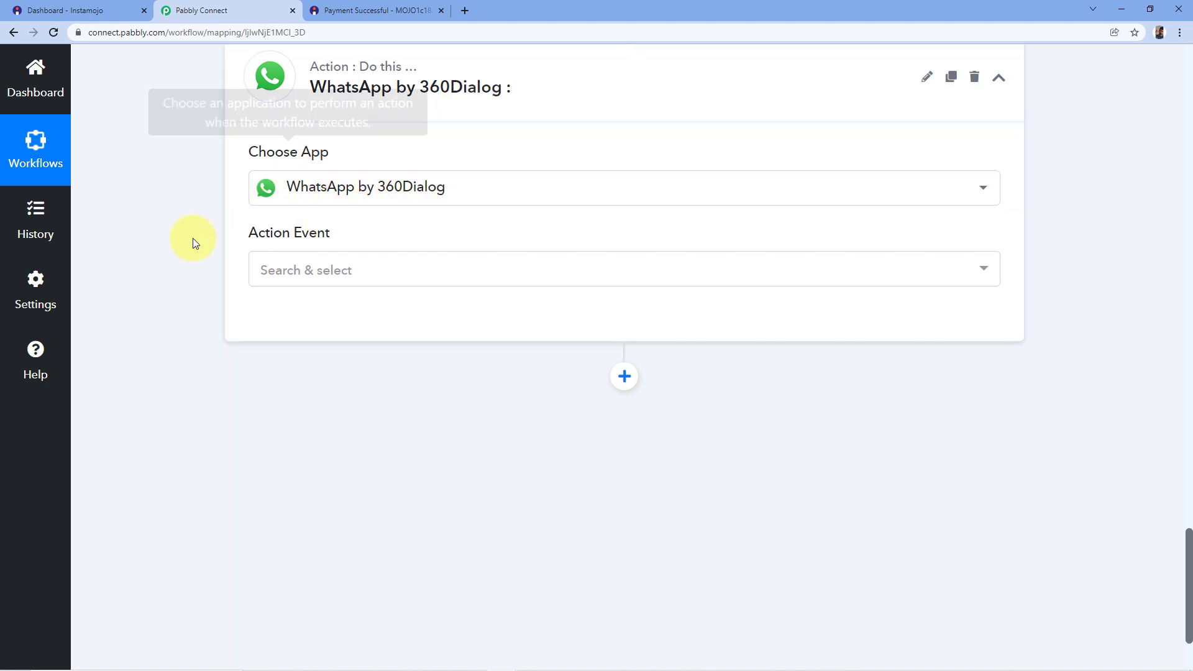
Set the action event to Send Template Message and start adding a new 360Dialog connection.
left_click(373, 269)
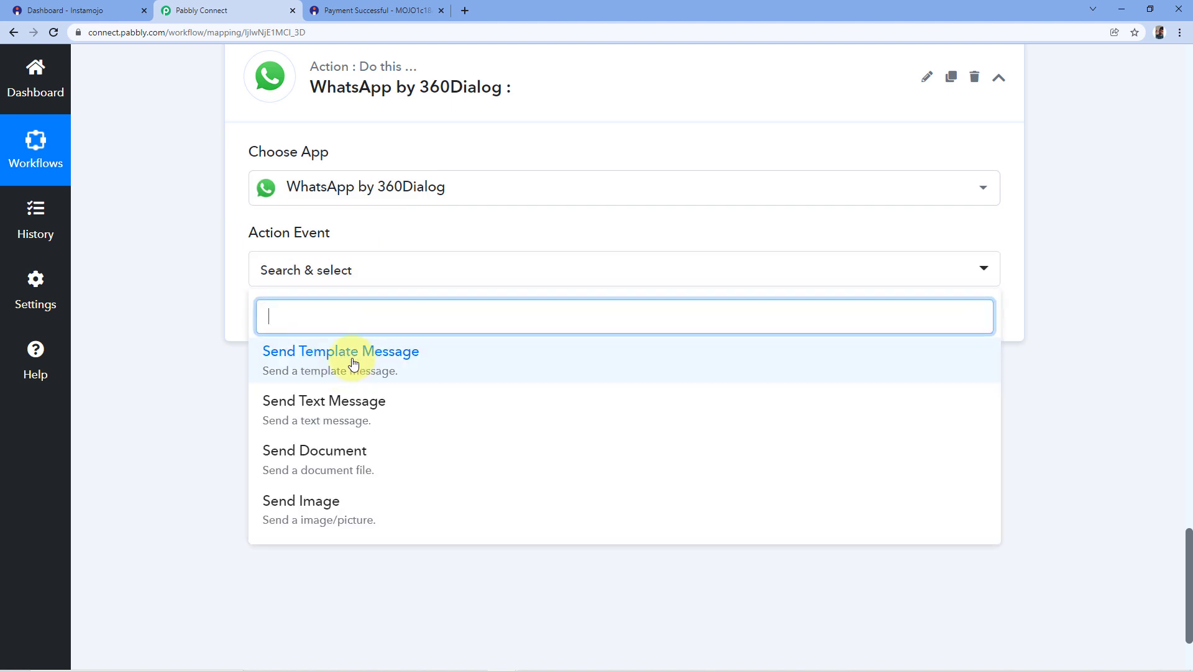
left_click(362, 369)
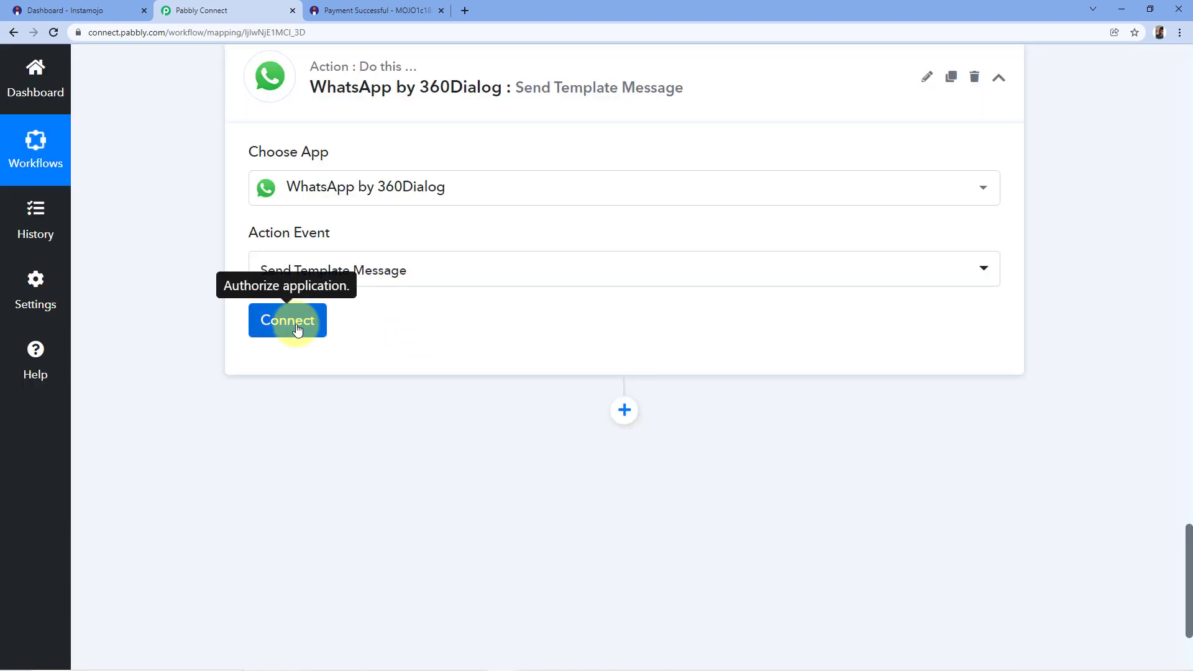
left_click(297, 322)
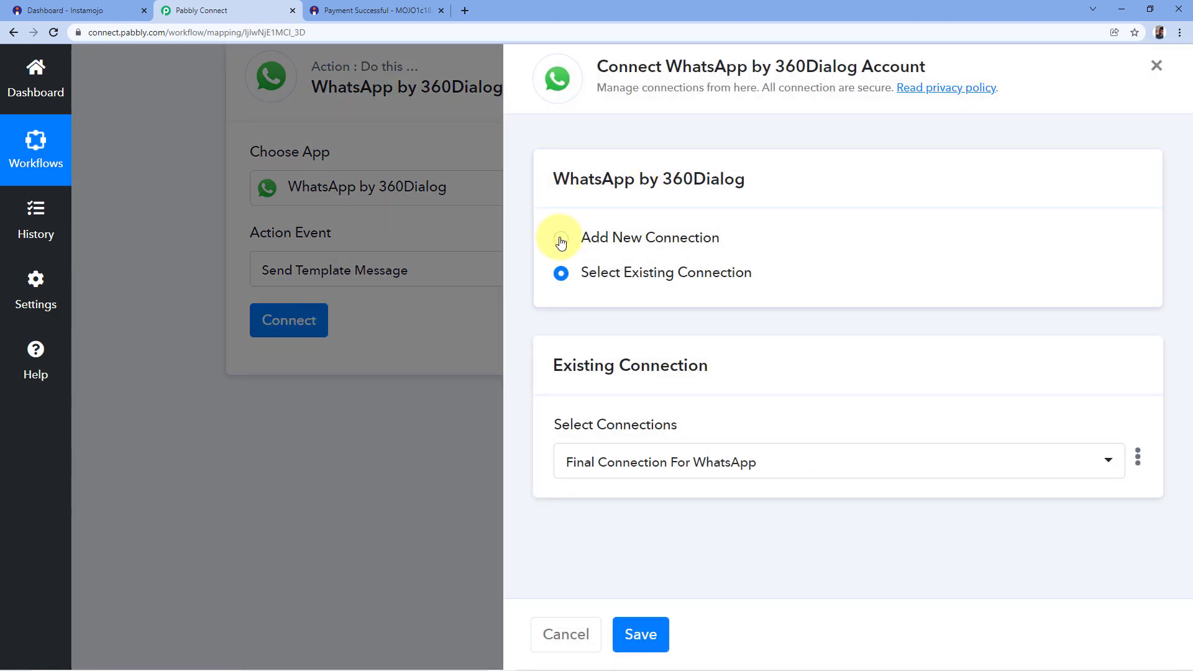
left_click(561, 242)
scroll(678, 230, "down", 3)
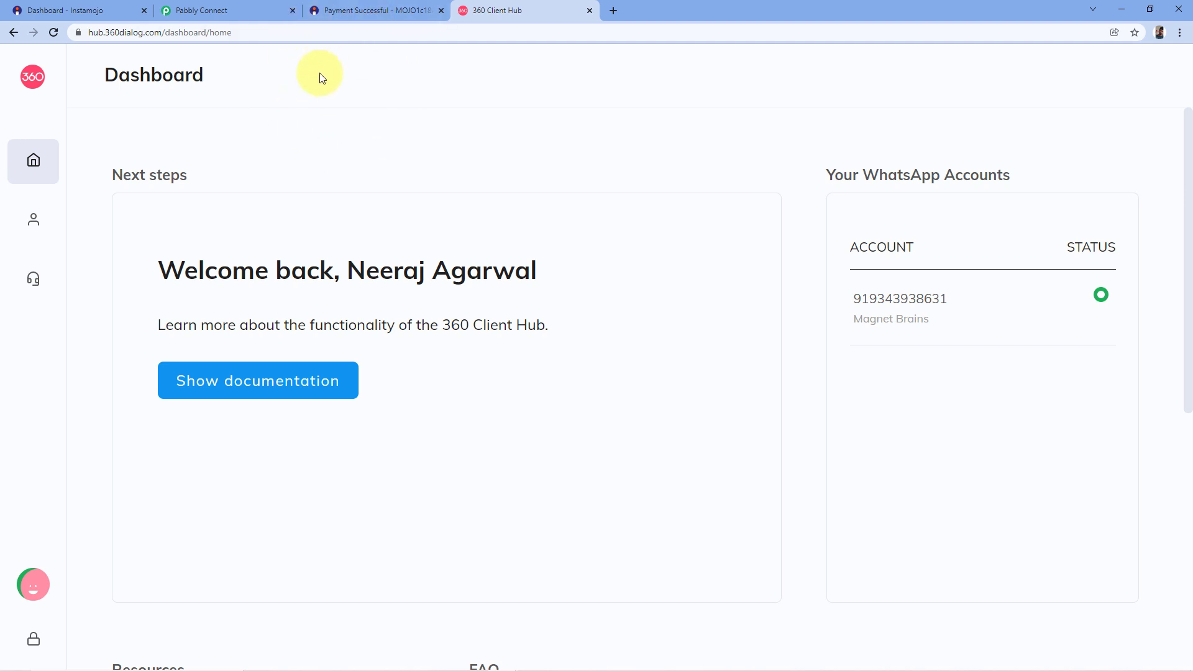
Open the 360dialog Client Hub WhatsApp Accounts page, comparing it against the Pabbly connection panel.
mouse_move(48, 131)
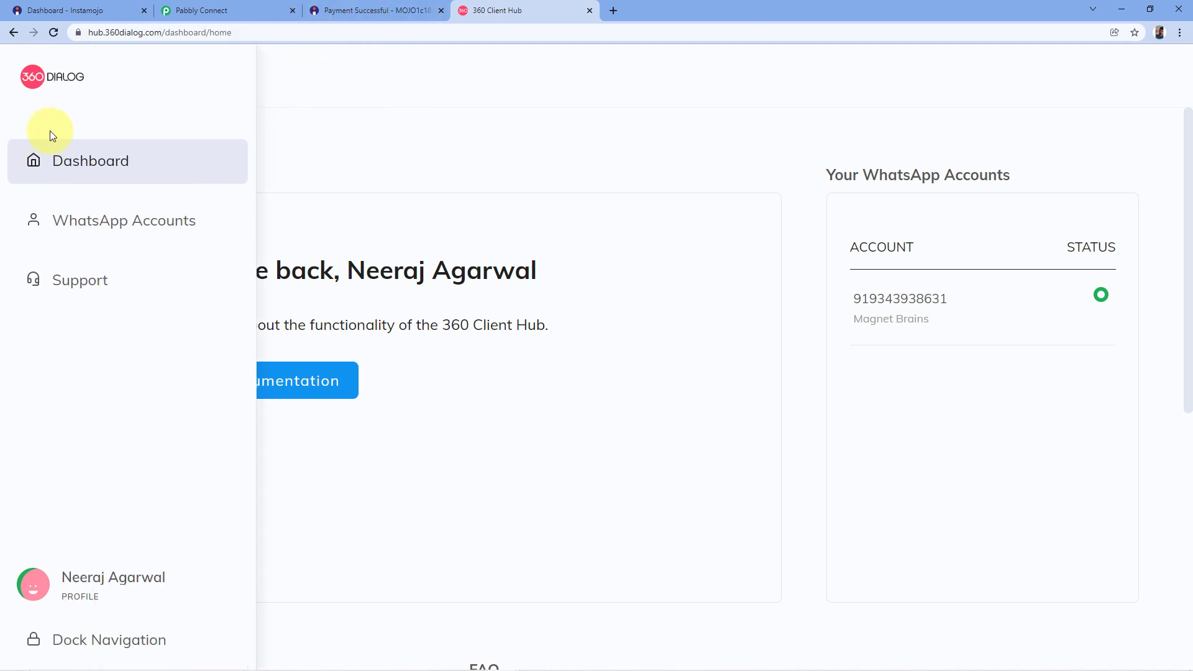
left_click(102, 230)
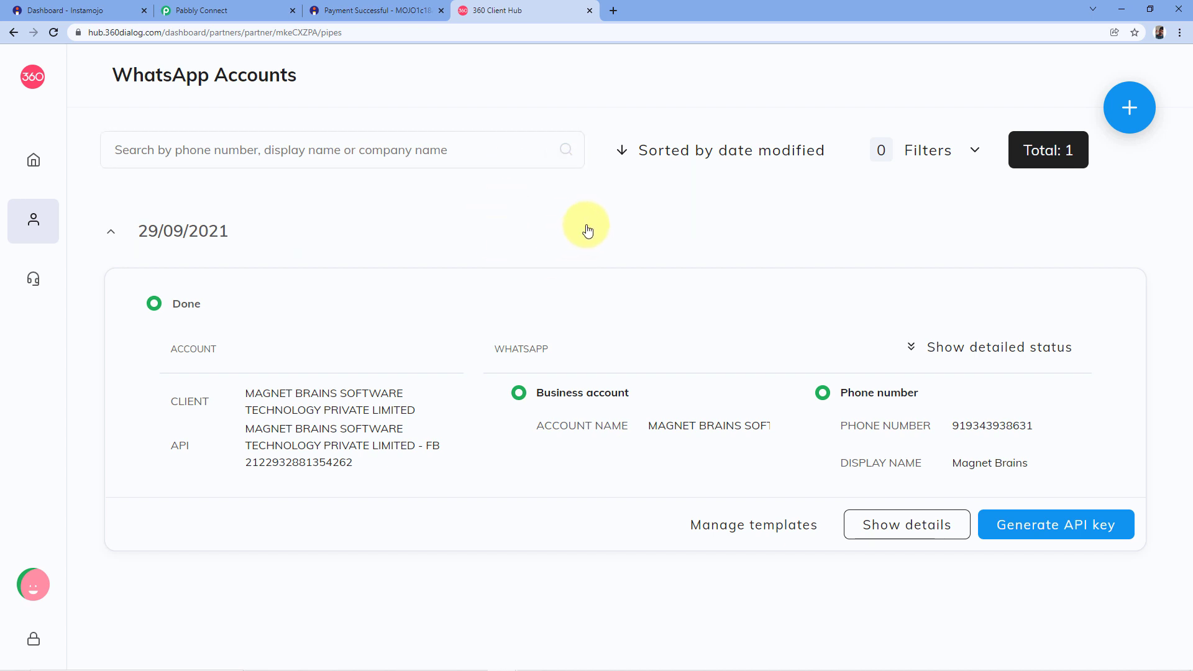
left_click(252, 6)
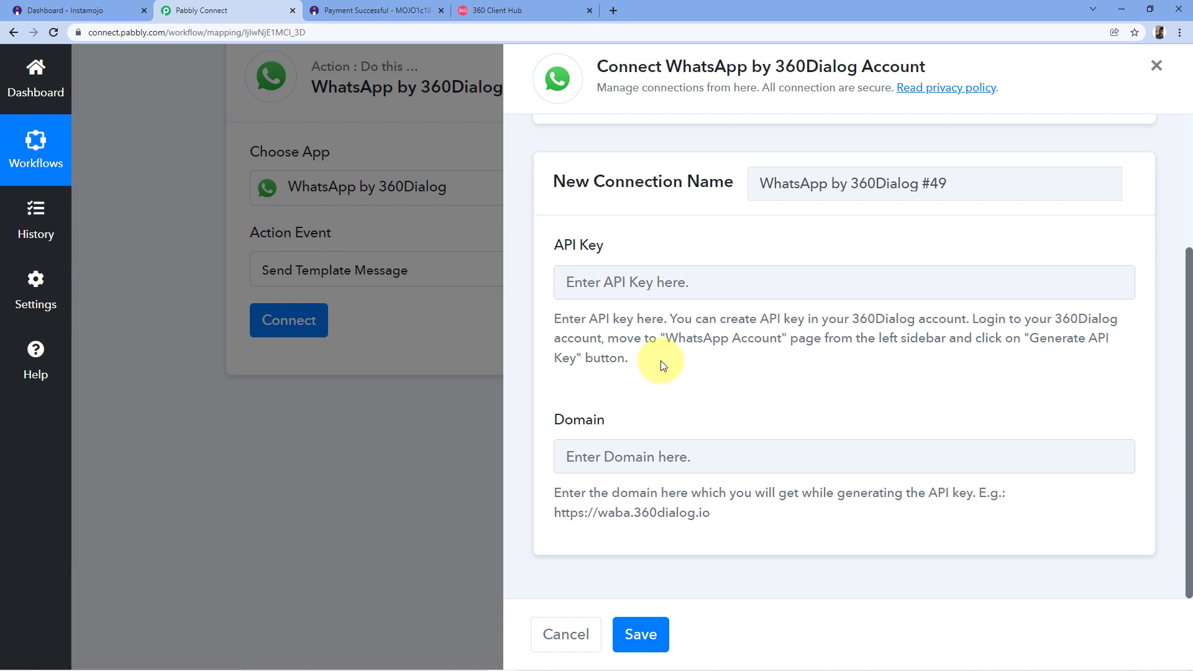
left_click(547, 10)
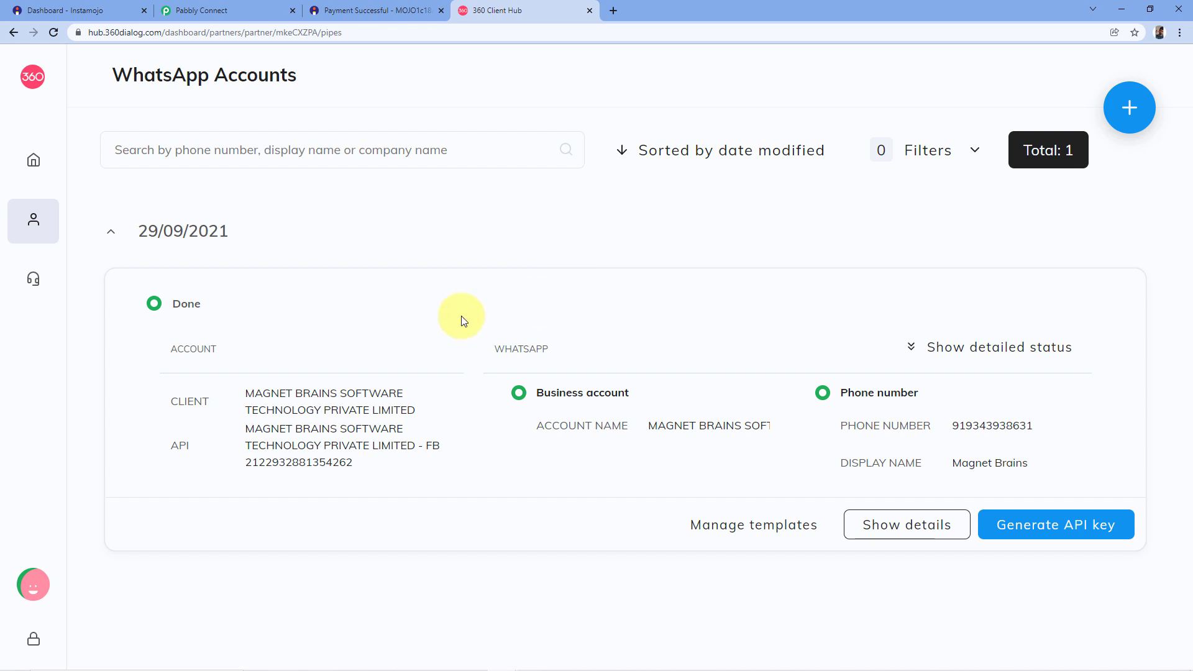
left_click(206, 10)
scroll(647, 245, "up", 1)
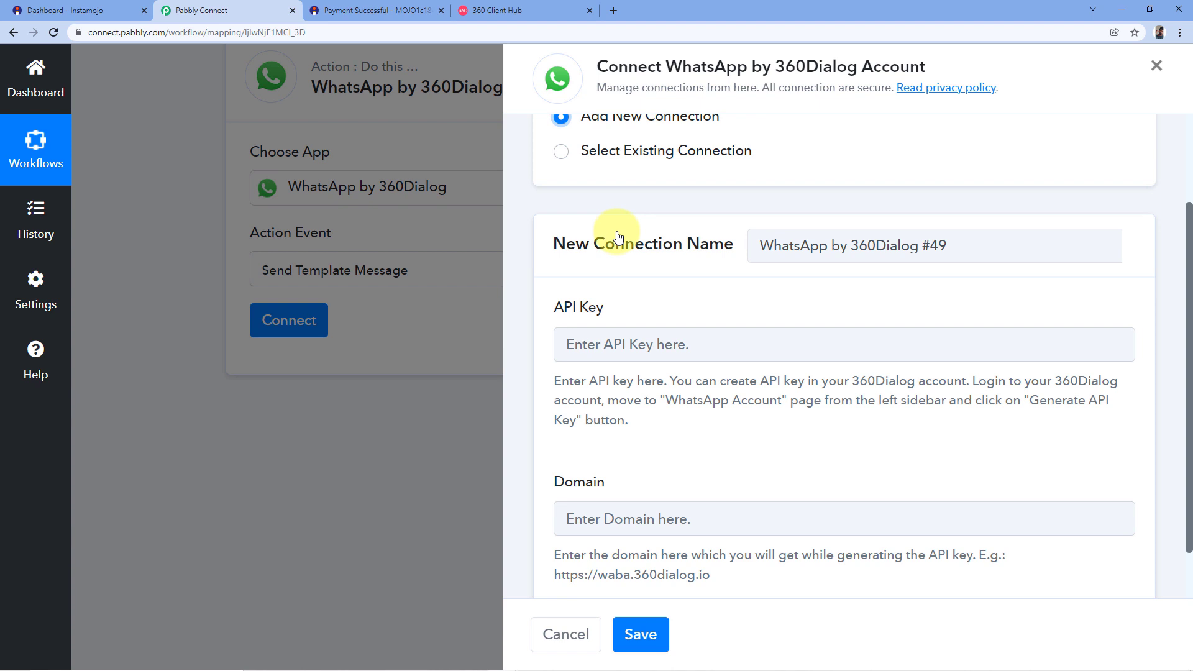
Save the WhatsApp step with the existing connection, revealing the zoom_meeting_reminder_button (en) template fields.
left_click(560, 151)
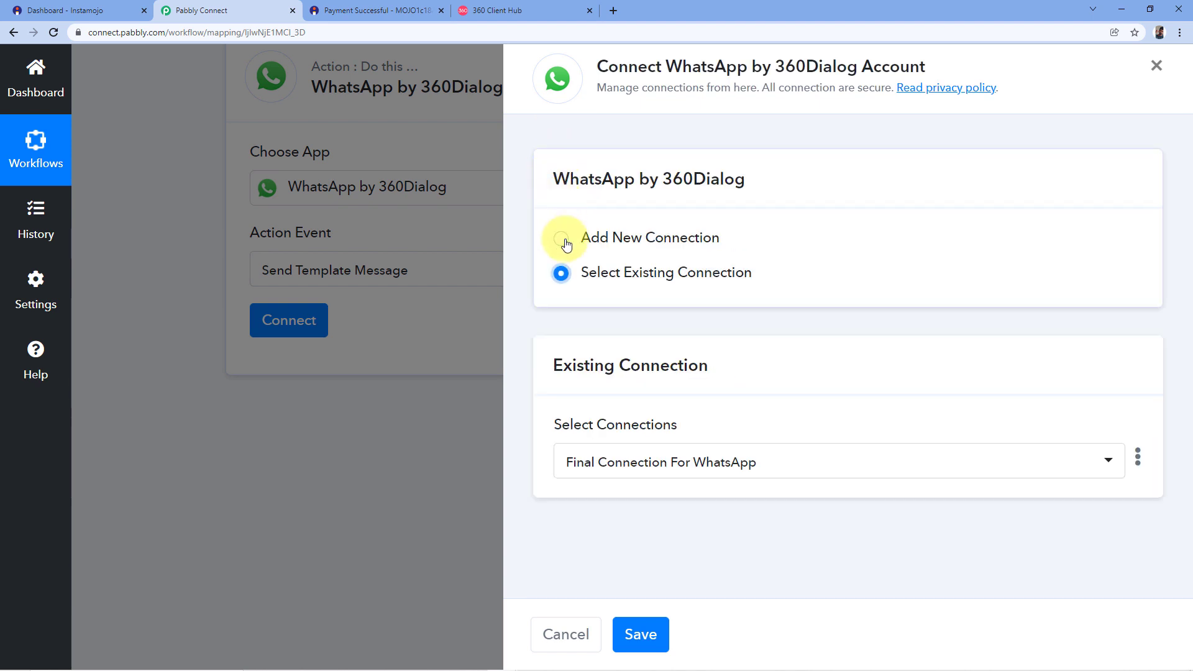
left_click(639, 637)
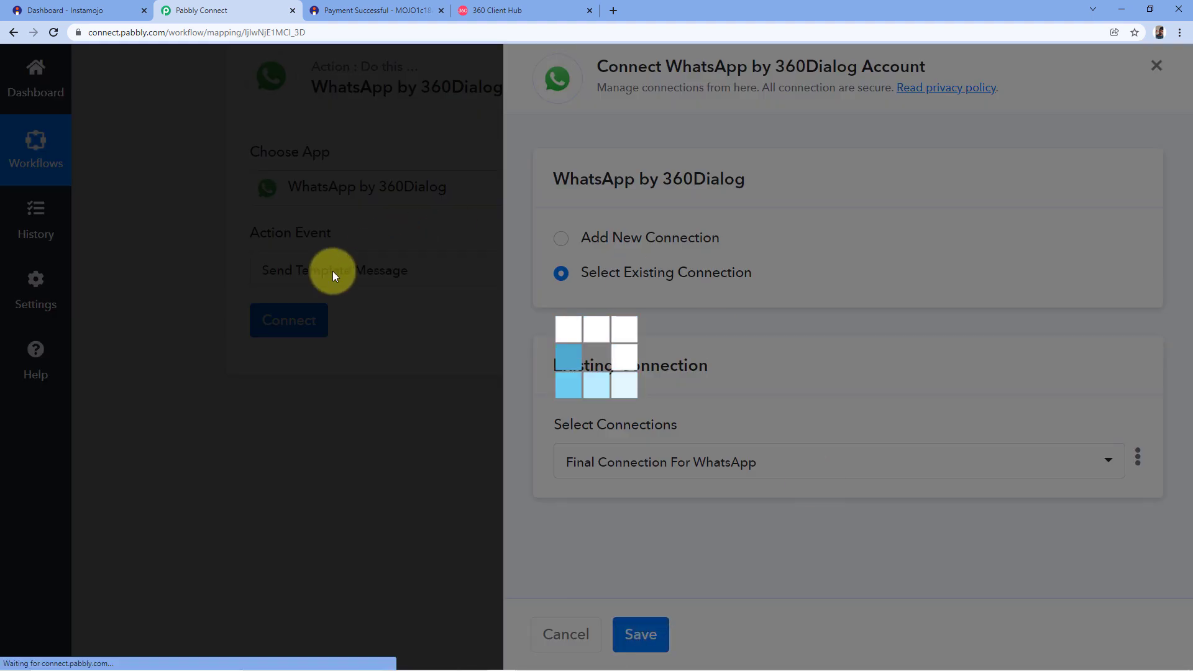
scroll(216, 288, "down", 1)
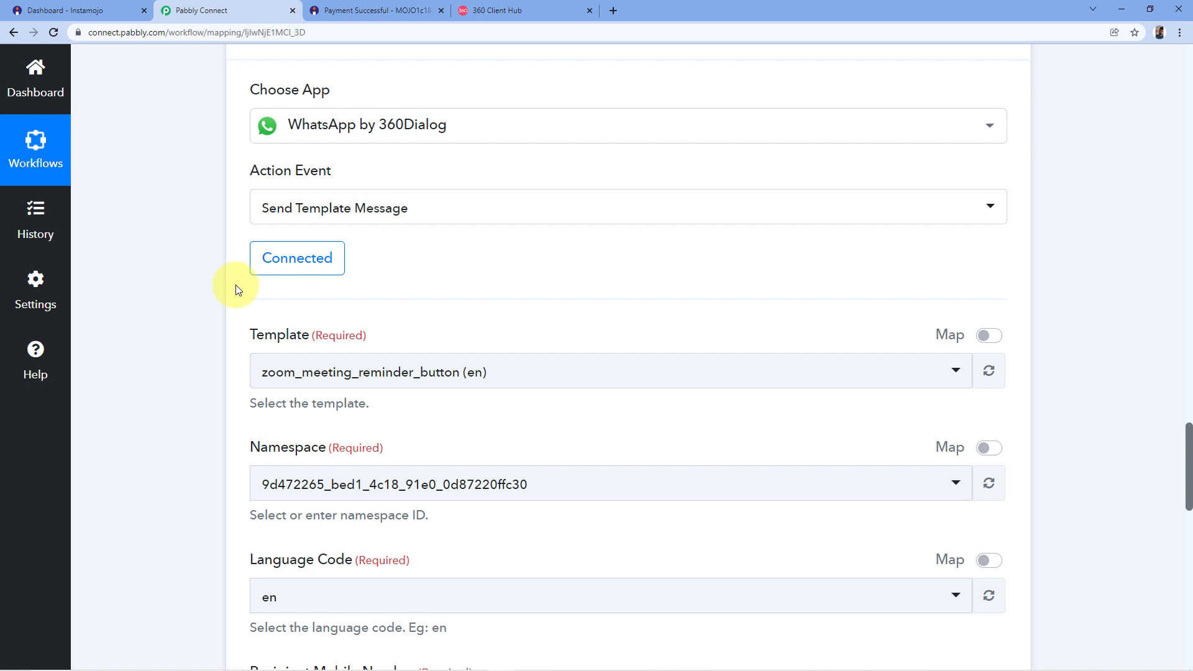
scroll(209, 214, "down", 4)
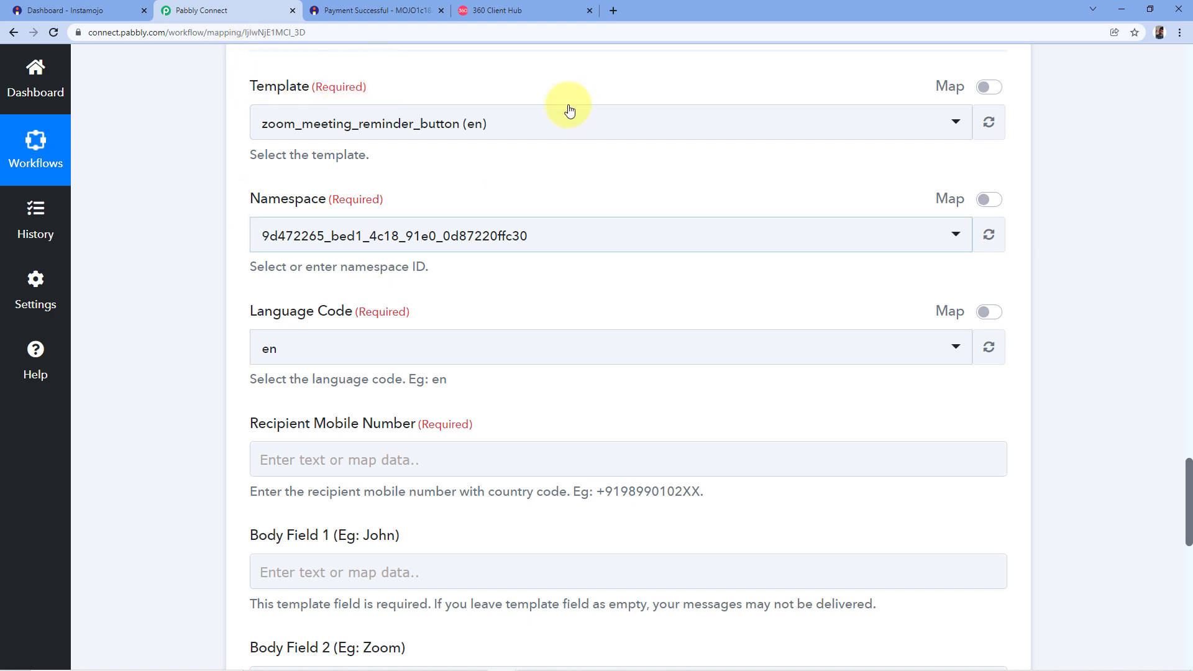
Browse the Template dropdown and close it, keeping zoom_meeting_reminder_button (en) selected.
left_click(506, 123)
scroll(421, 234, "down", 1)
scroll(324, 290, "down", 3)
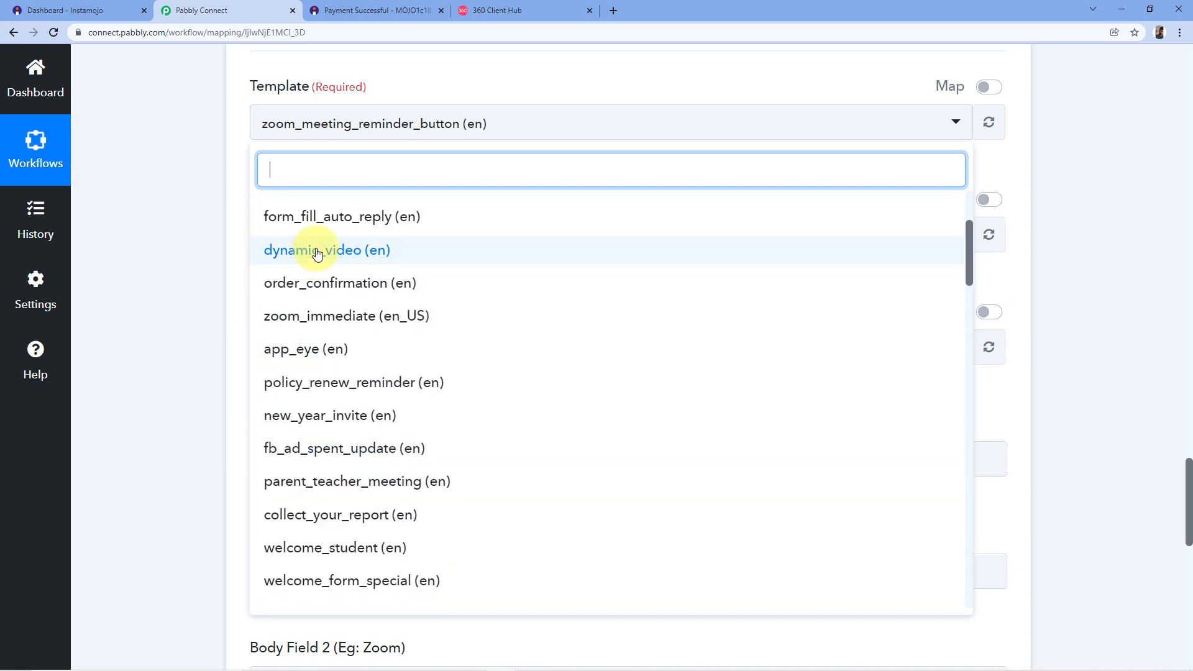
scroll(298, 279, "down", 2)
scroll(323, 348, "up", 5)
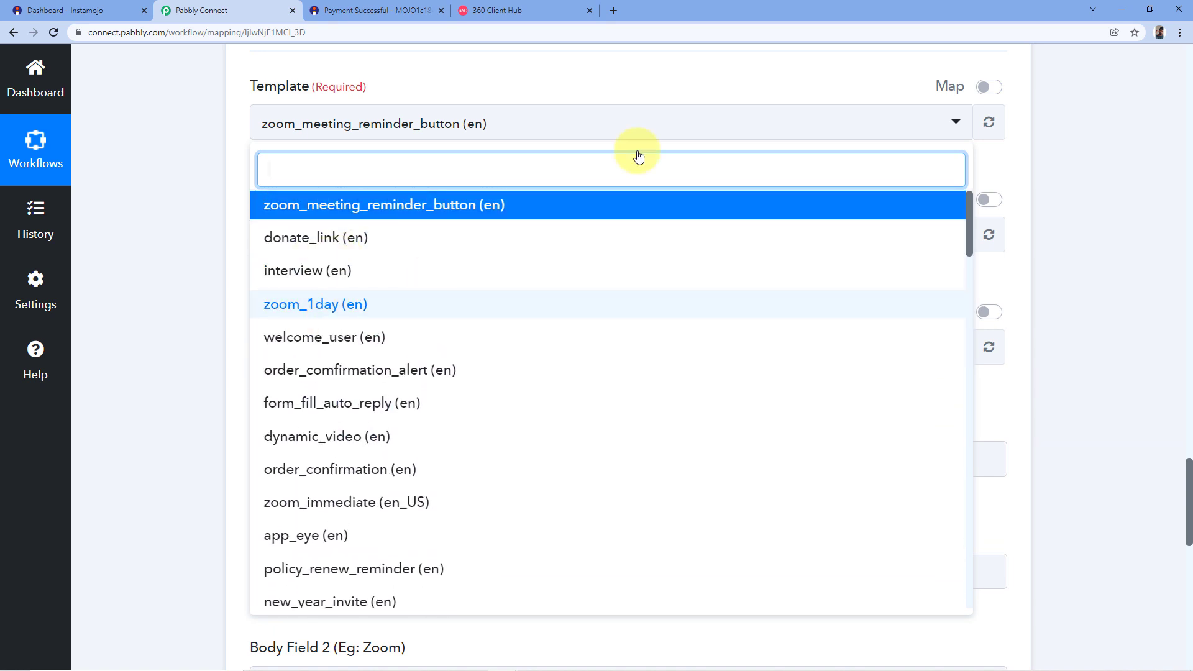
left_click(497, 82)
Switch to the 360dialog WhatsApp Accounts page and open the account's message templates.
left_click(523, 8)
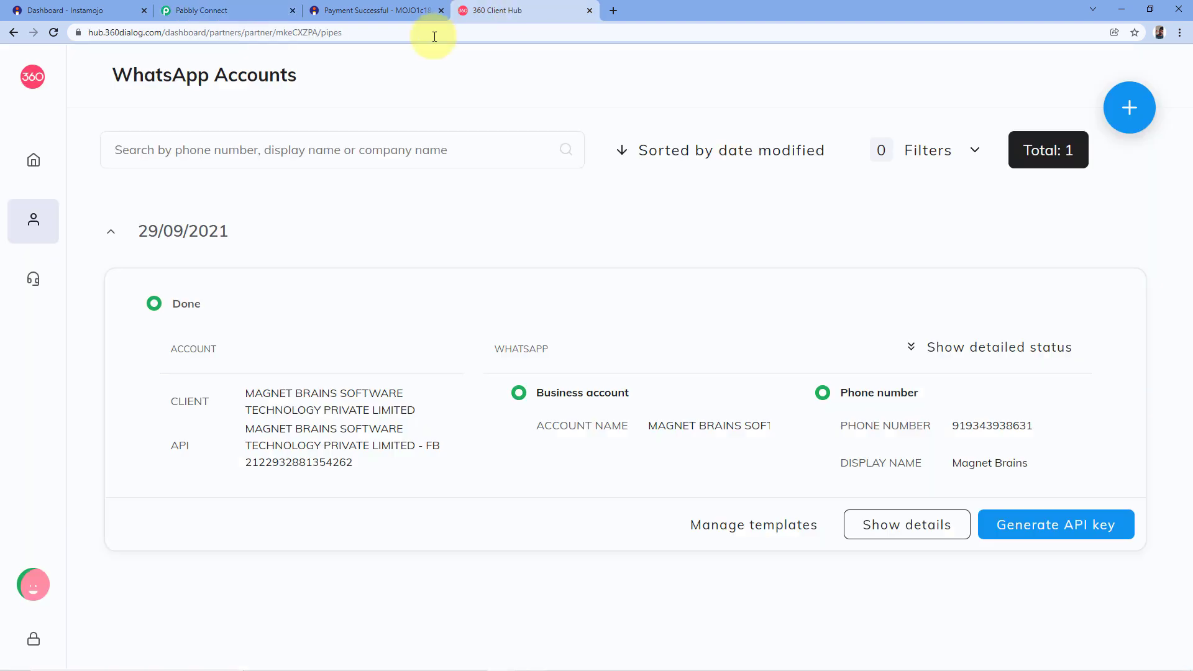
left_click(752, 533)
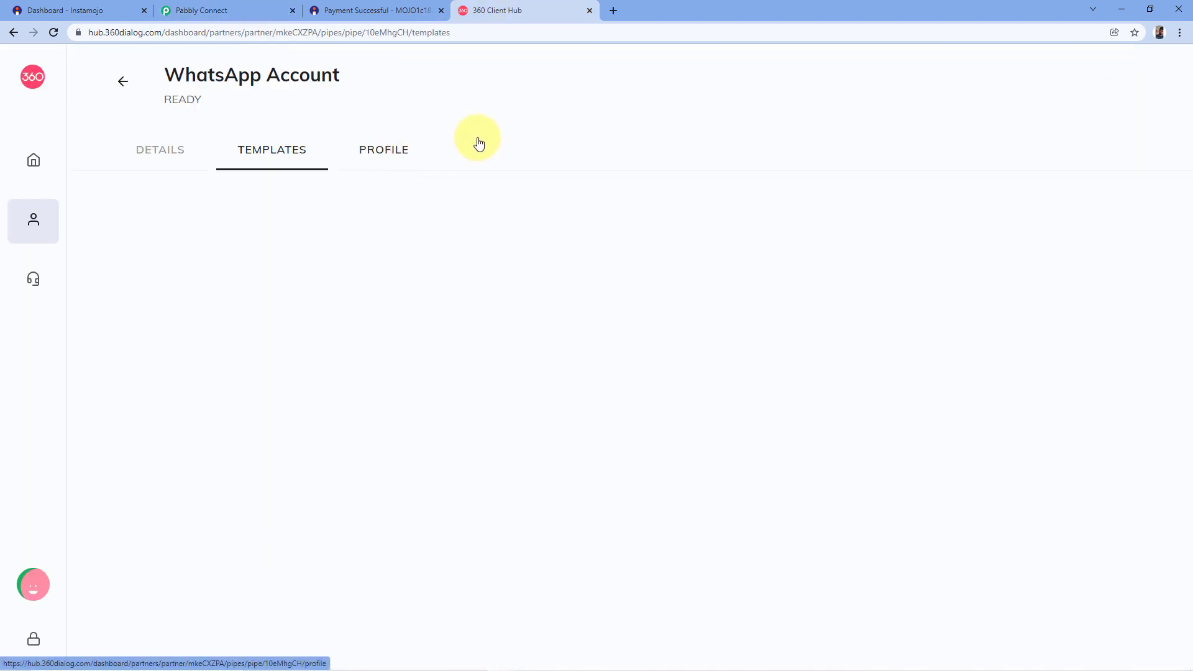
scroll(179, 228, "down", 7)
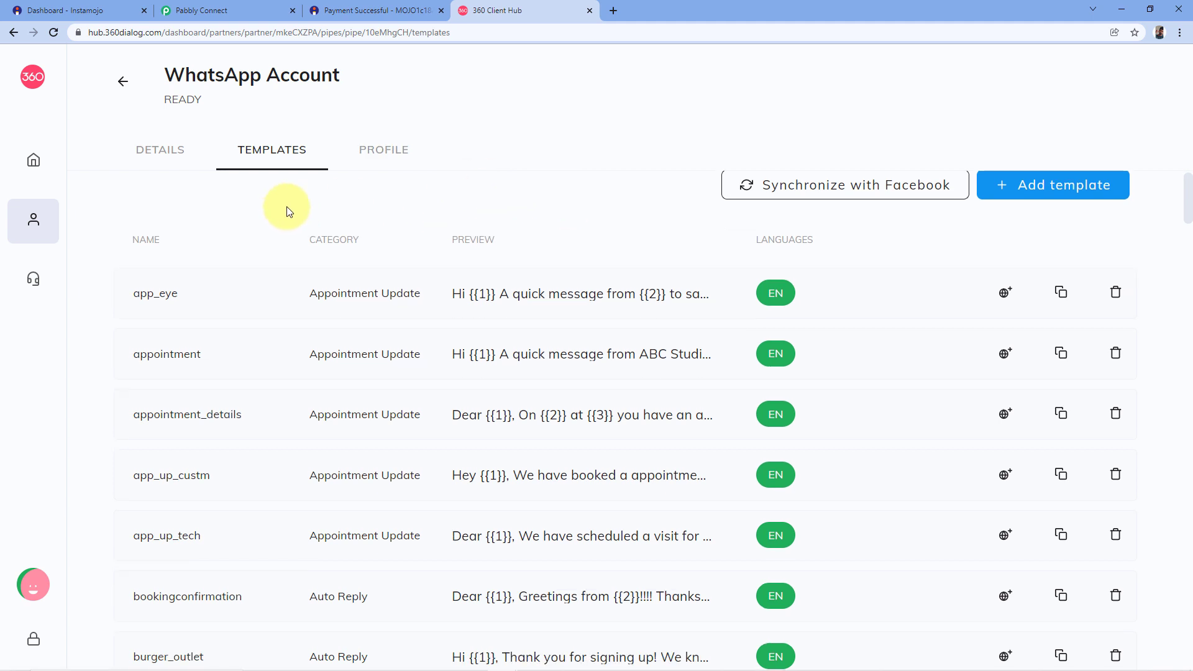
scroll(117, 394, "down", 3)
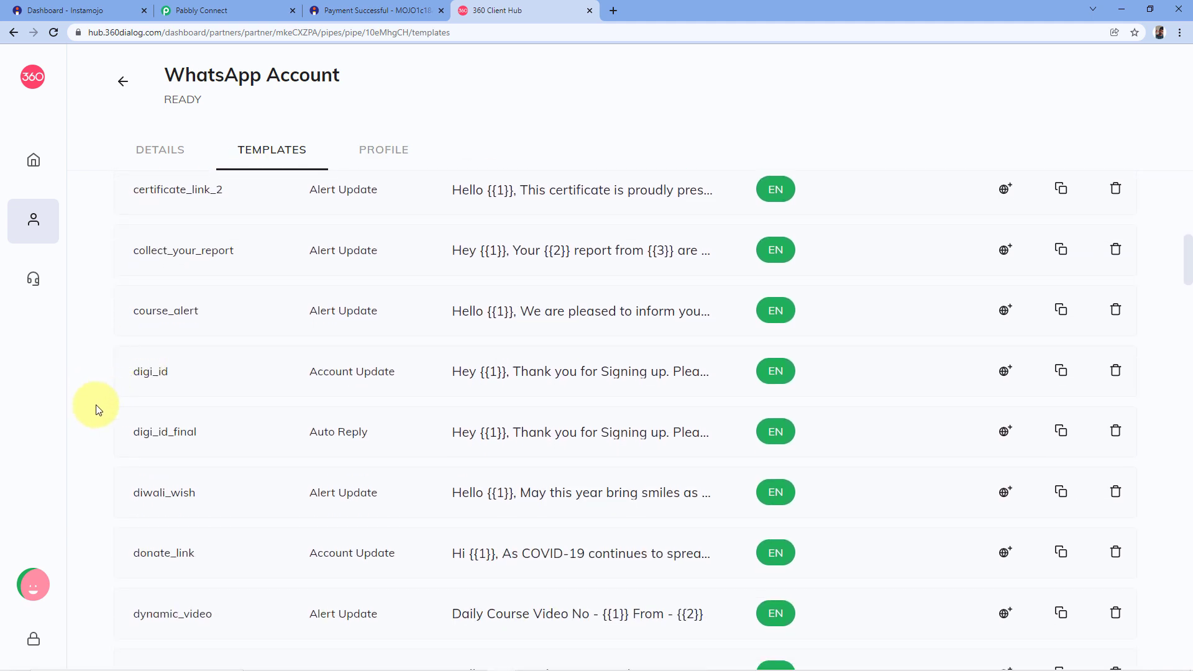
scroll(454, 261, "up", 5)
scroll(453, 265, "up", 5)
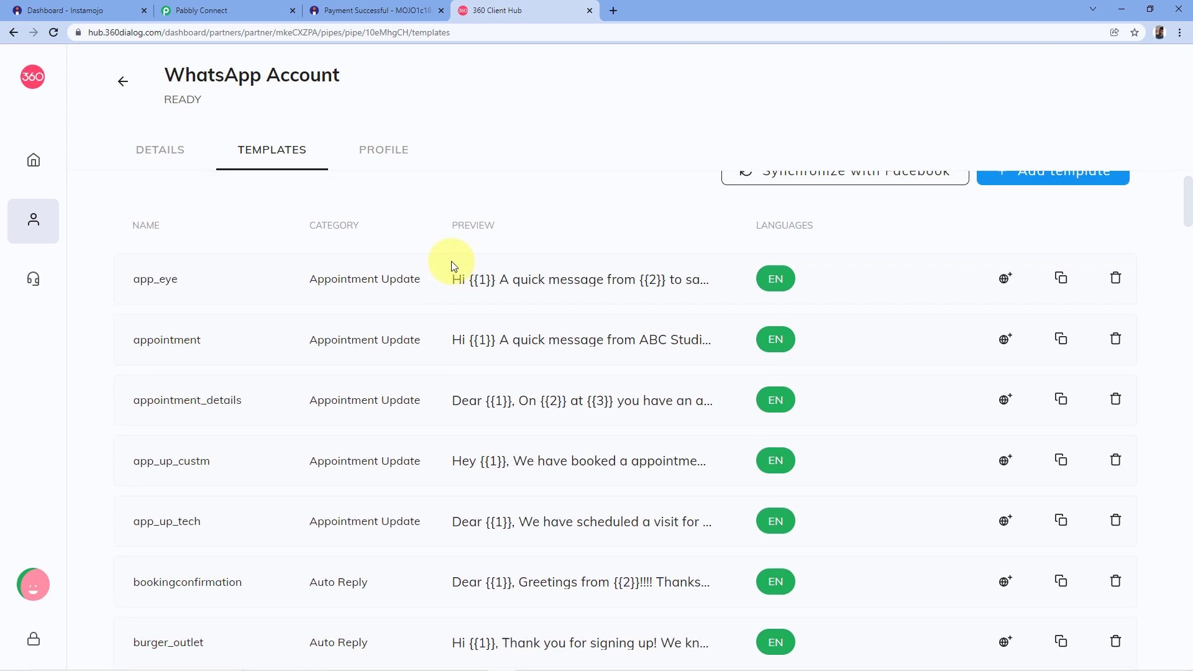
Open the Add template form, try the name field, and close it without saving.
left_click(1028, 223)
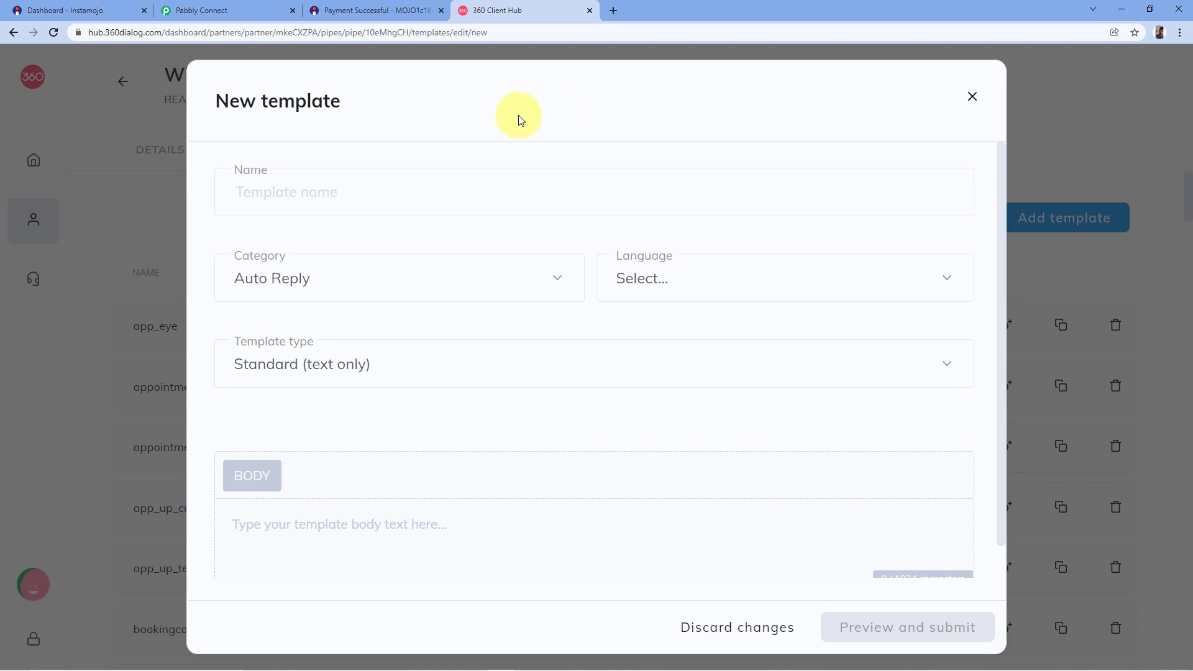
left_click(311, 186)
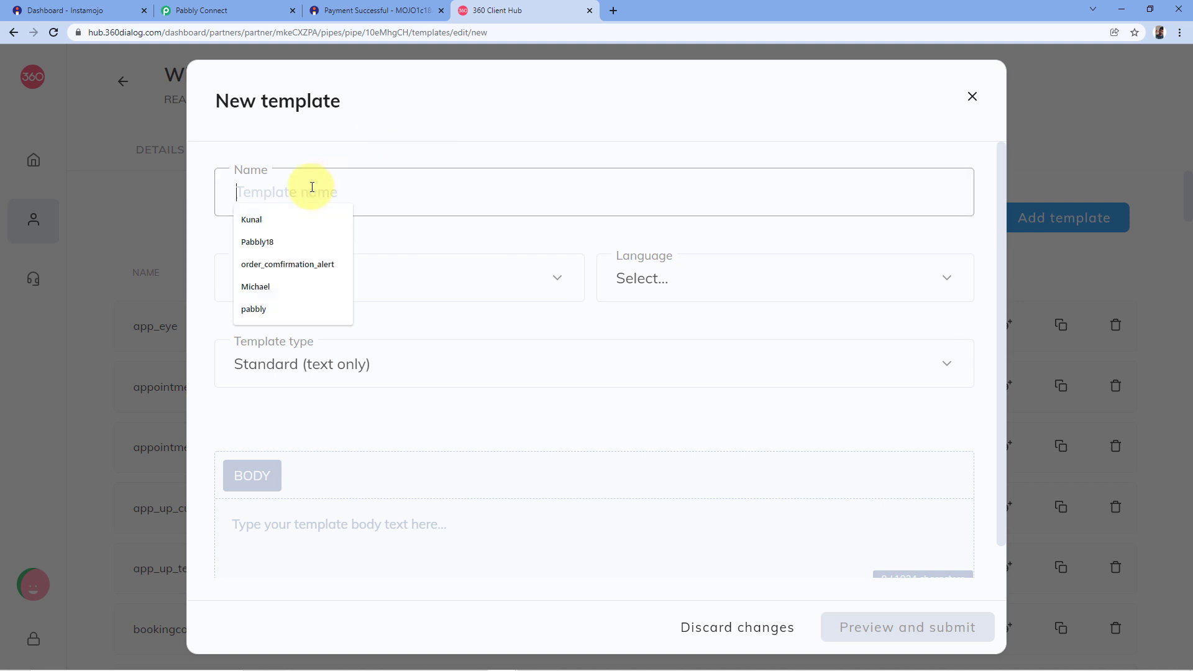
left_click(408, 244)
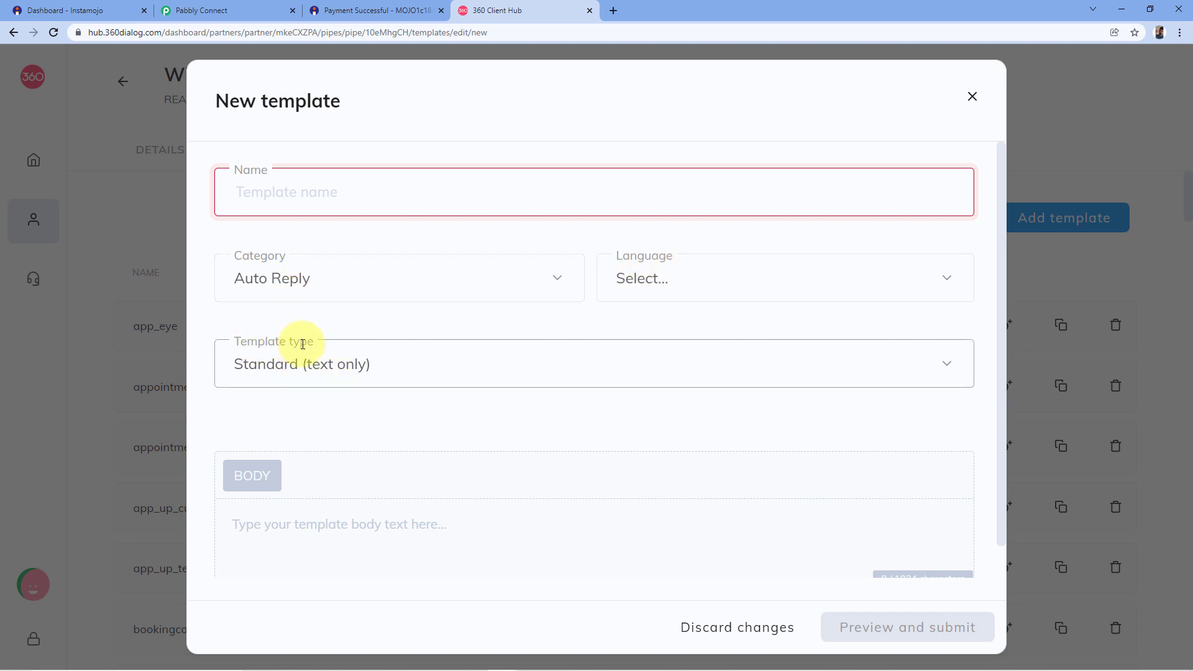
scroll(373, 323, "down", 1)
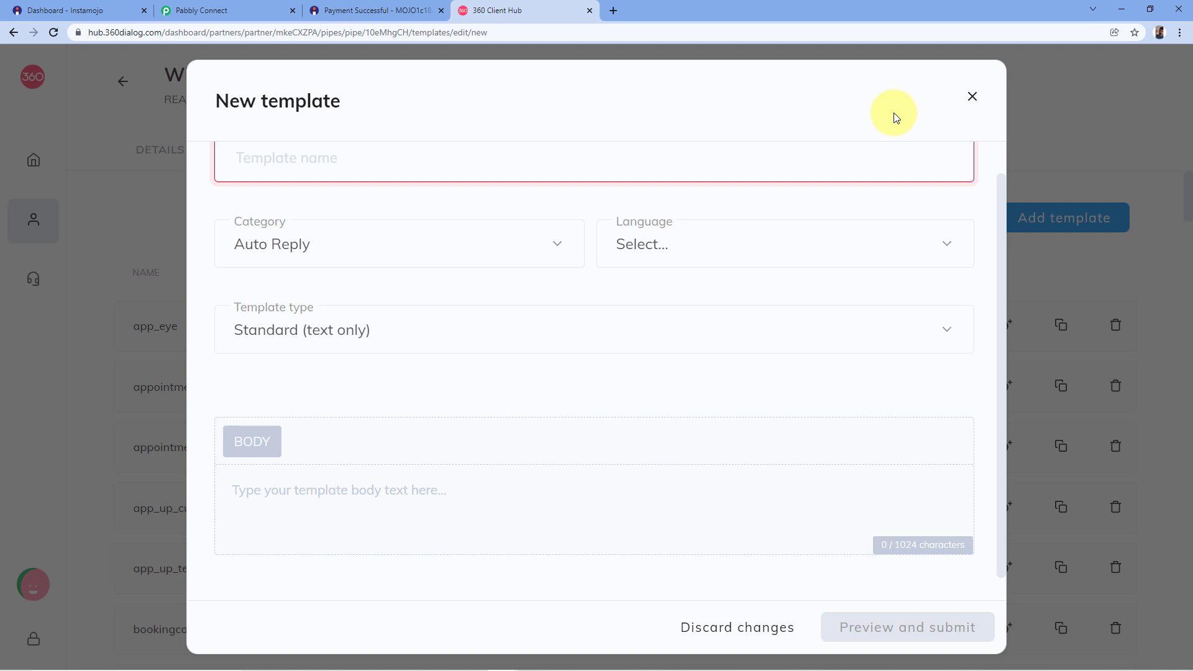
left_click(972, 97)
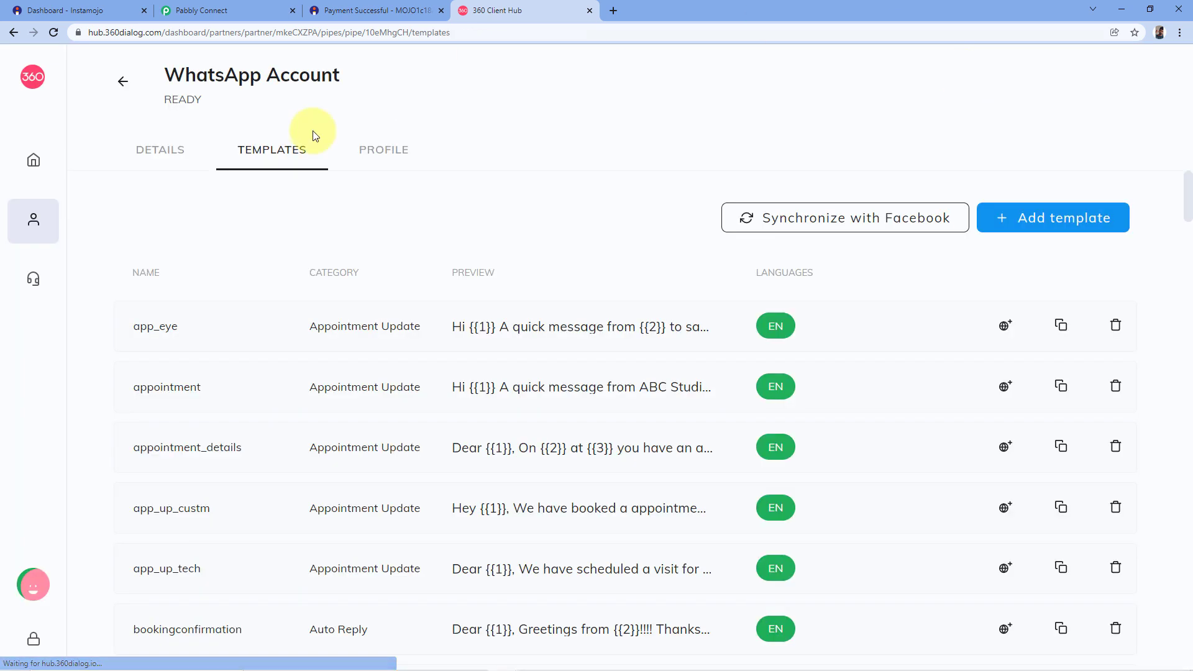
Scroll the Templates tab down to the file_send_pay template.
scroll(154, 233, "down", 1)
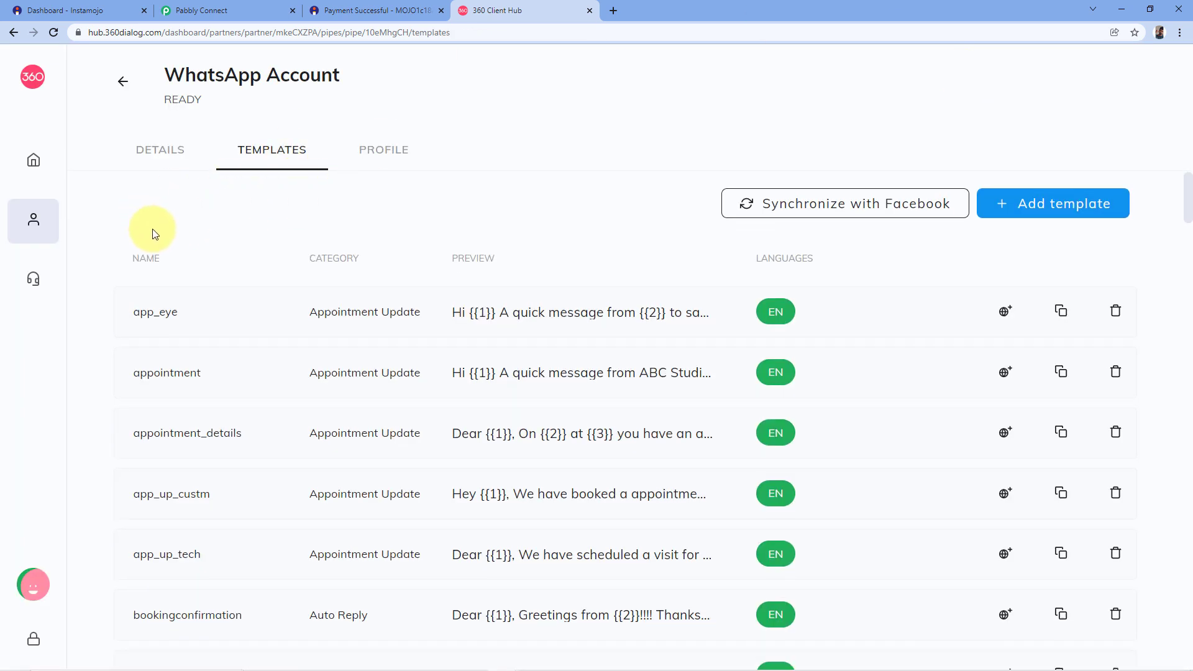
scroll(146, 231, "down", 1)
scroll(103, 249, "down", 4)
scroll(102, 248, "down", 2)
scroll(336, 344, "down", 5)
scroll(311, 278, "down", 8)
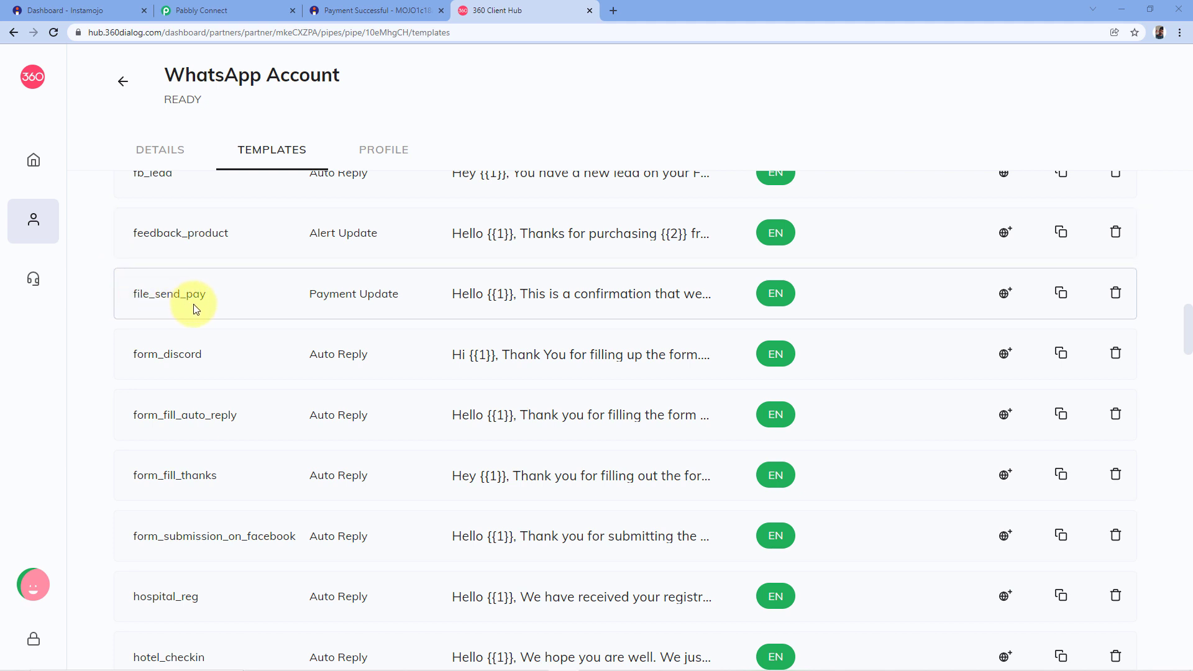
Preview the file_send_pay template and point out its {{1}} and {{2}} placeholders.
left_click(529, 298)
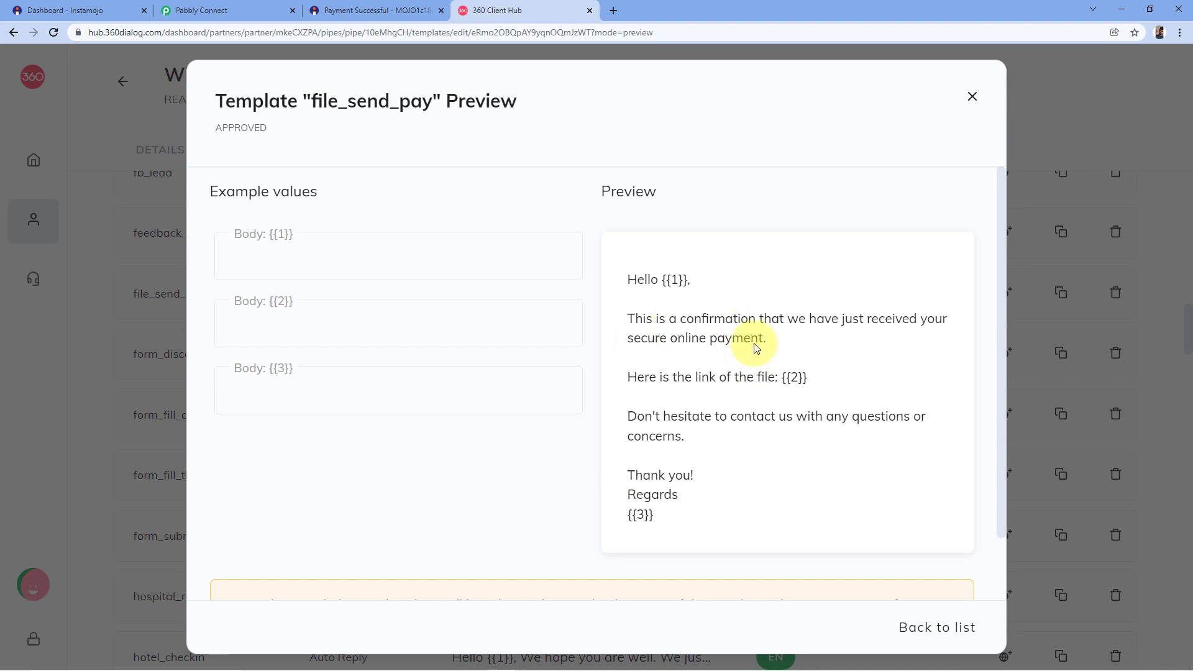
double_click(675, 279)
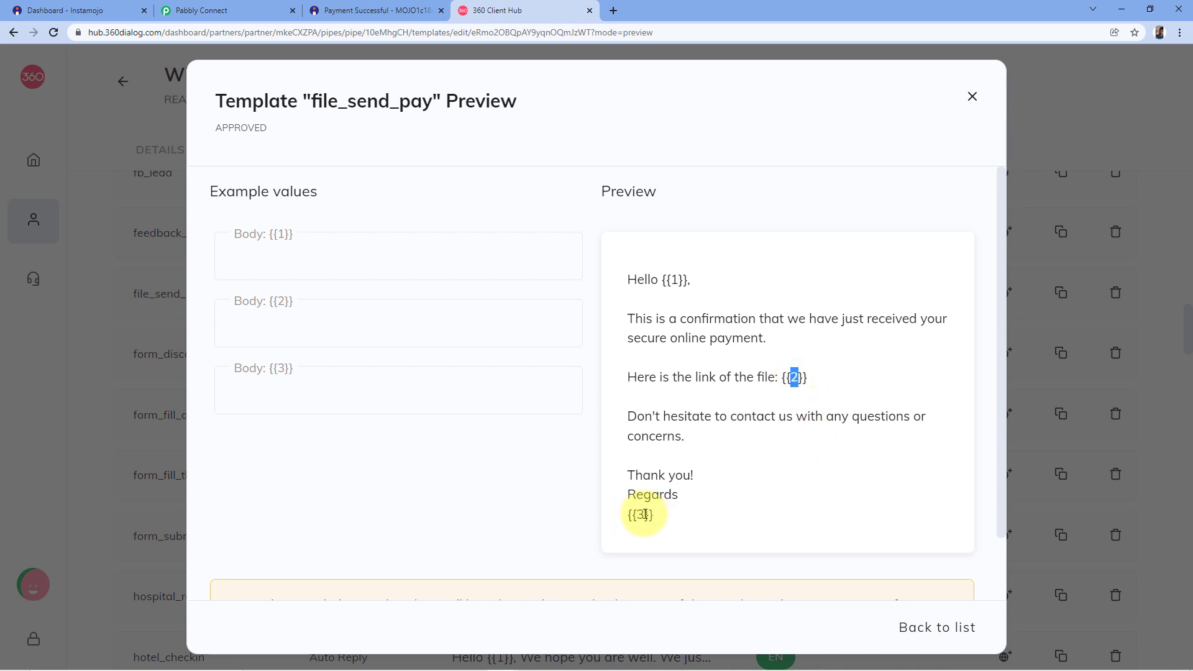
left_click(624, 260)
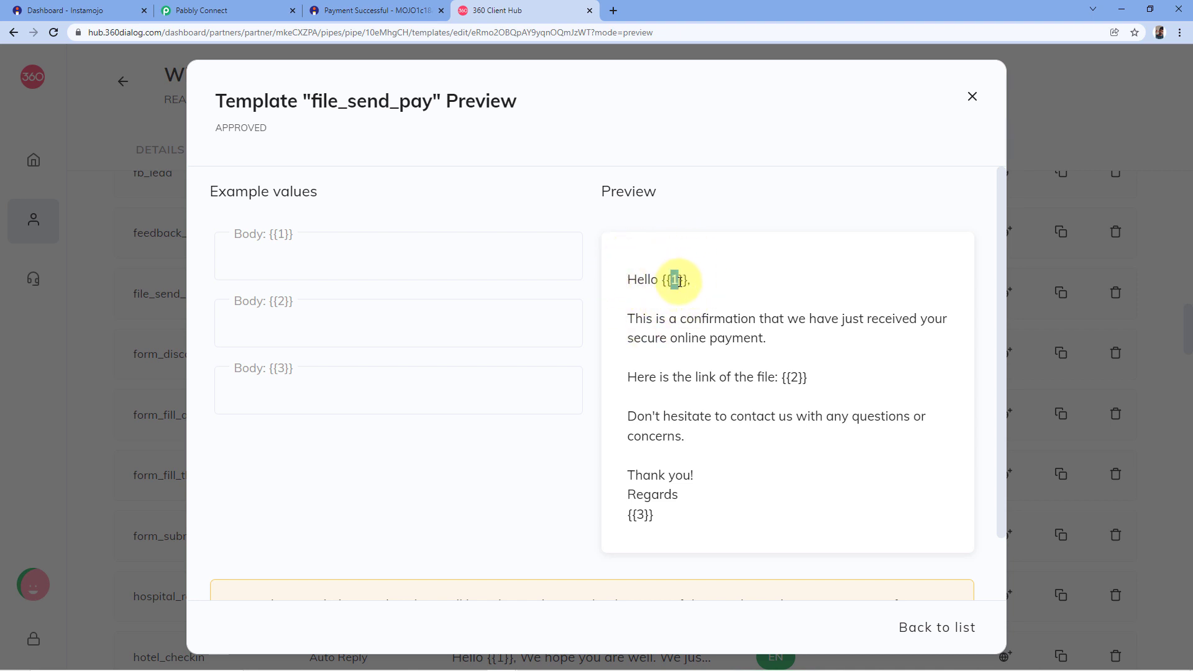
left_click(692, 248)
left_click(638, 310)
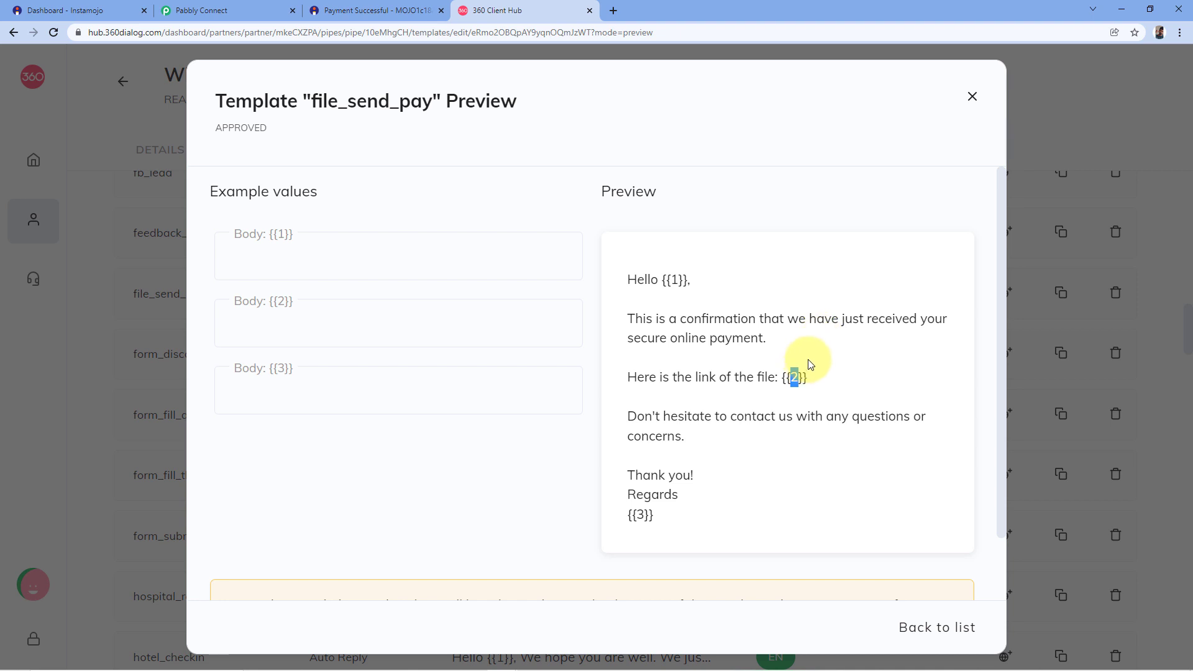
left_click(793, 415)
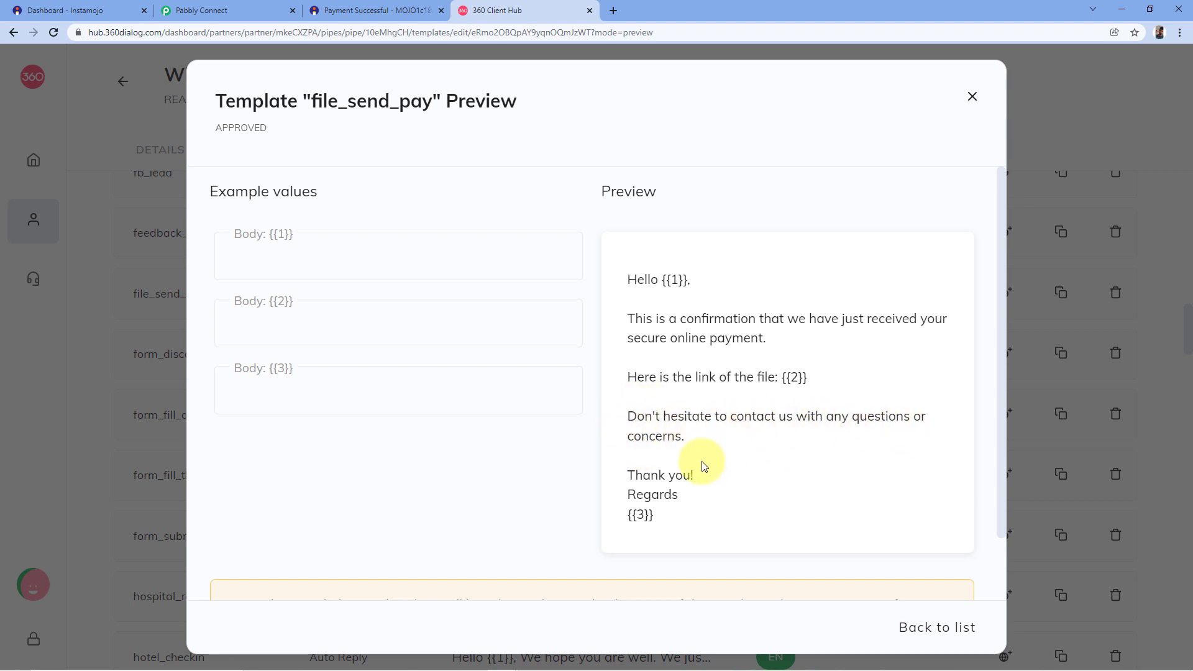
Point out the {{3}} sign-off placeholder, then return to the Pabbly Connect workflow.
double_click(639, 515)
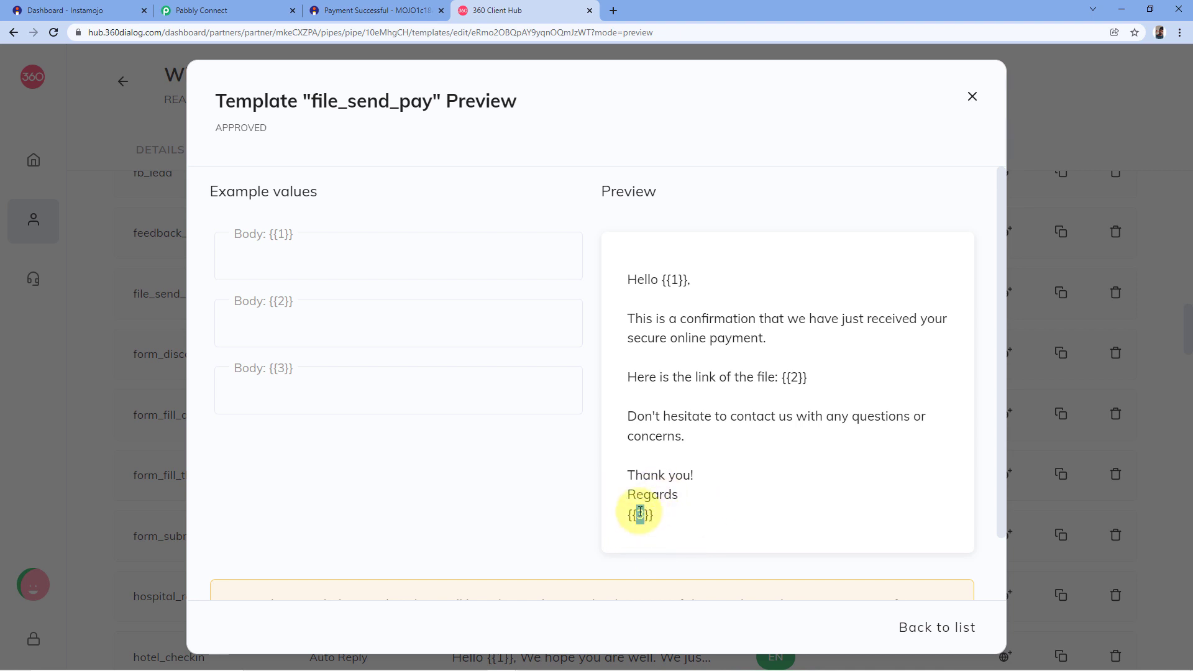
left_click(673, 515)
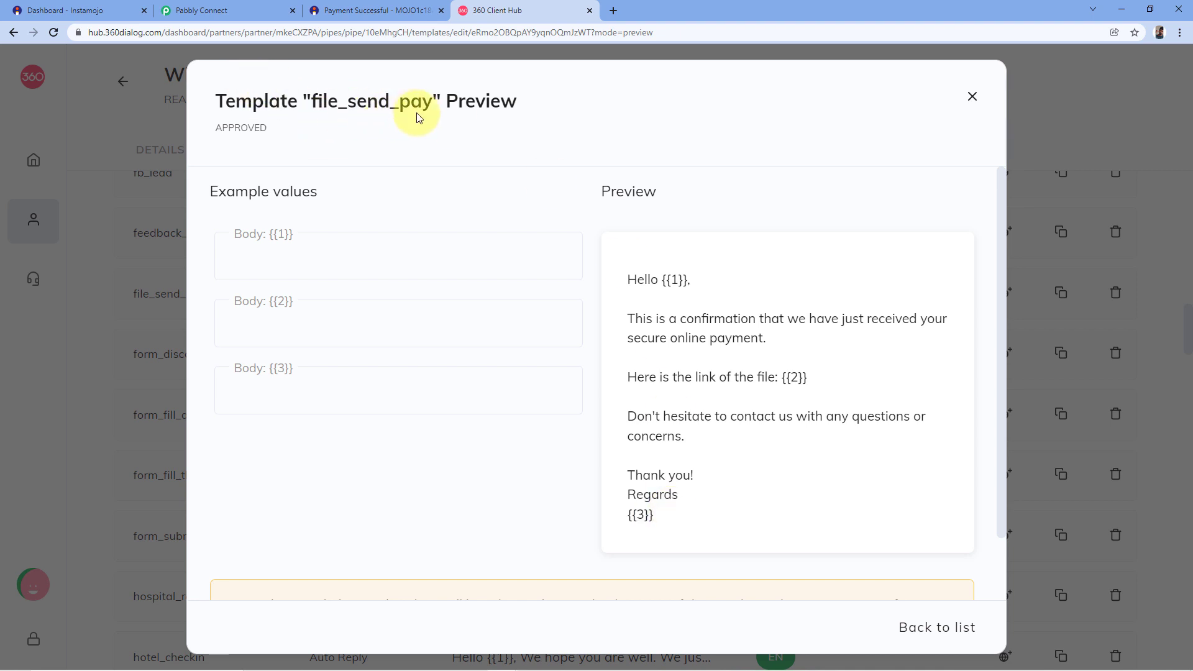
left_click(241, 12)
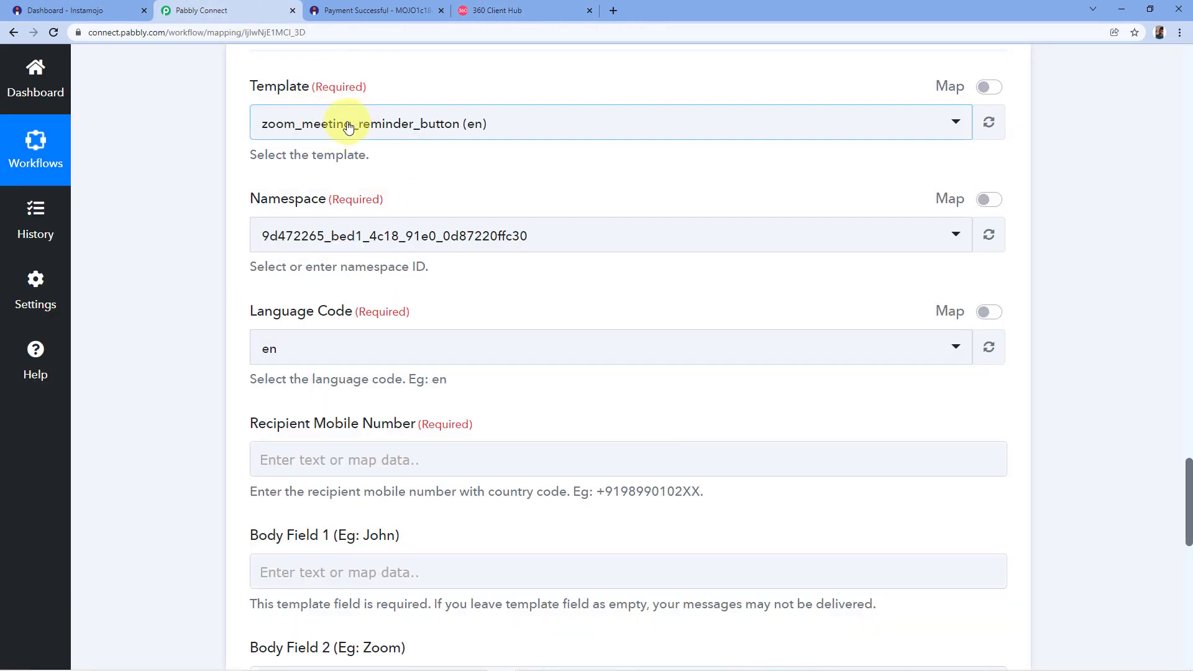
Search the template list for 'file' and pick file_send_pay (en).
left_click(327, 123)
type("file")
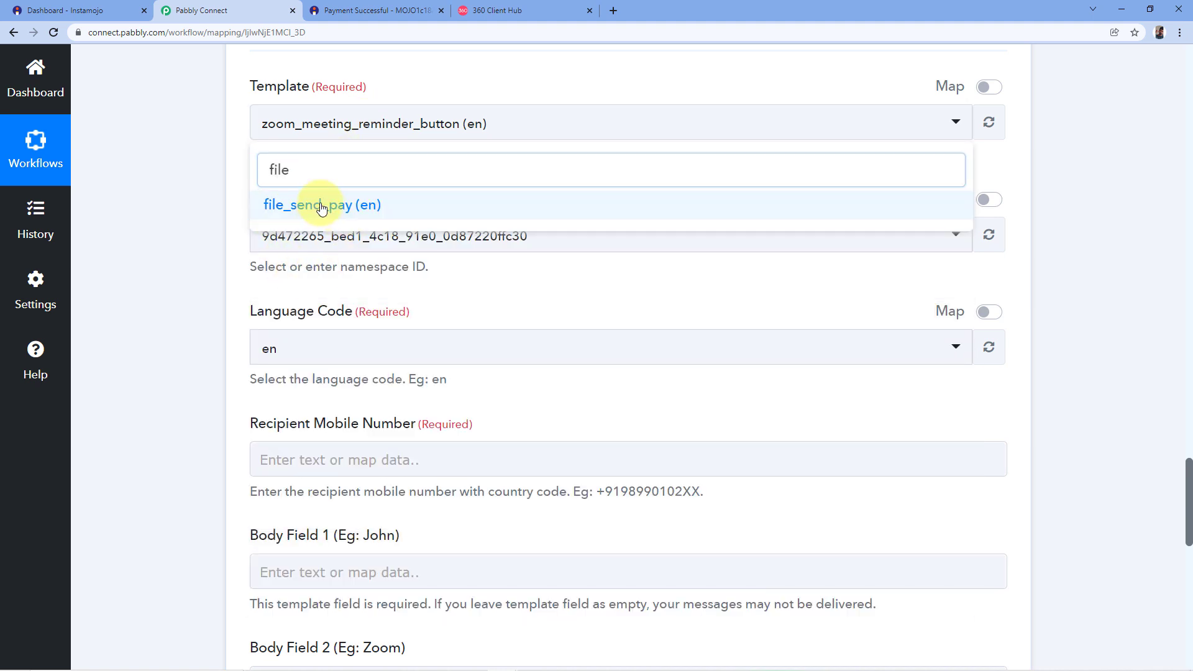
left_click(321, 207)
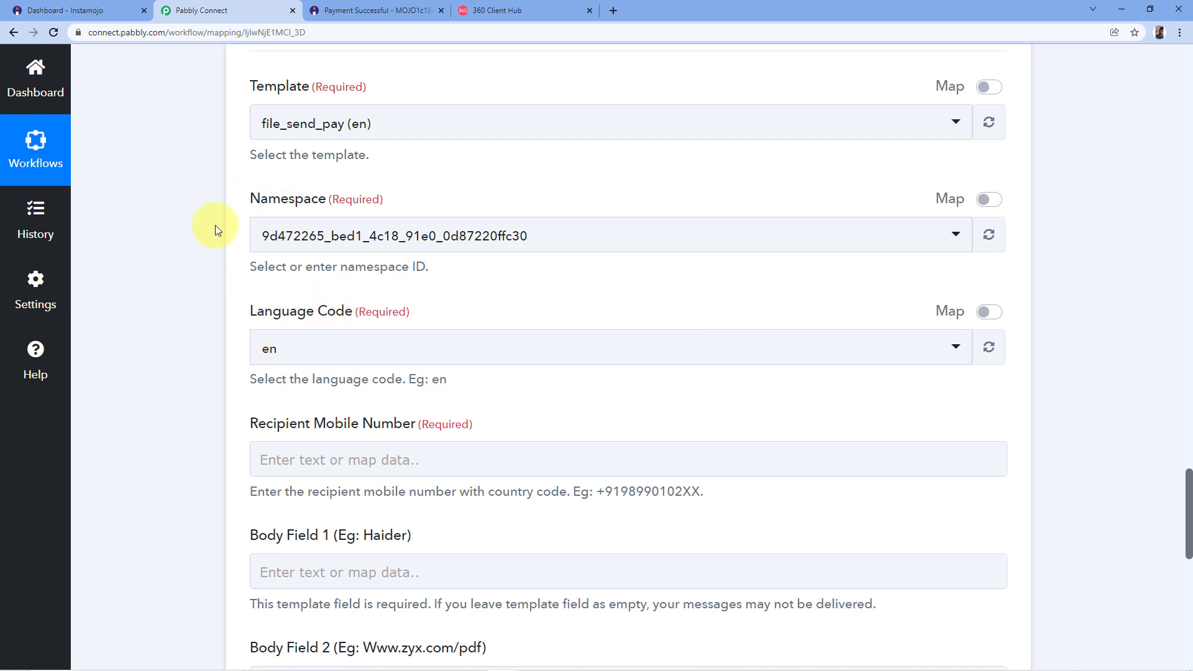
Review the new recipient and body fields and the Payment Buyer Phone response value.
scroll(224, 229, "down", 2)
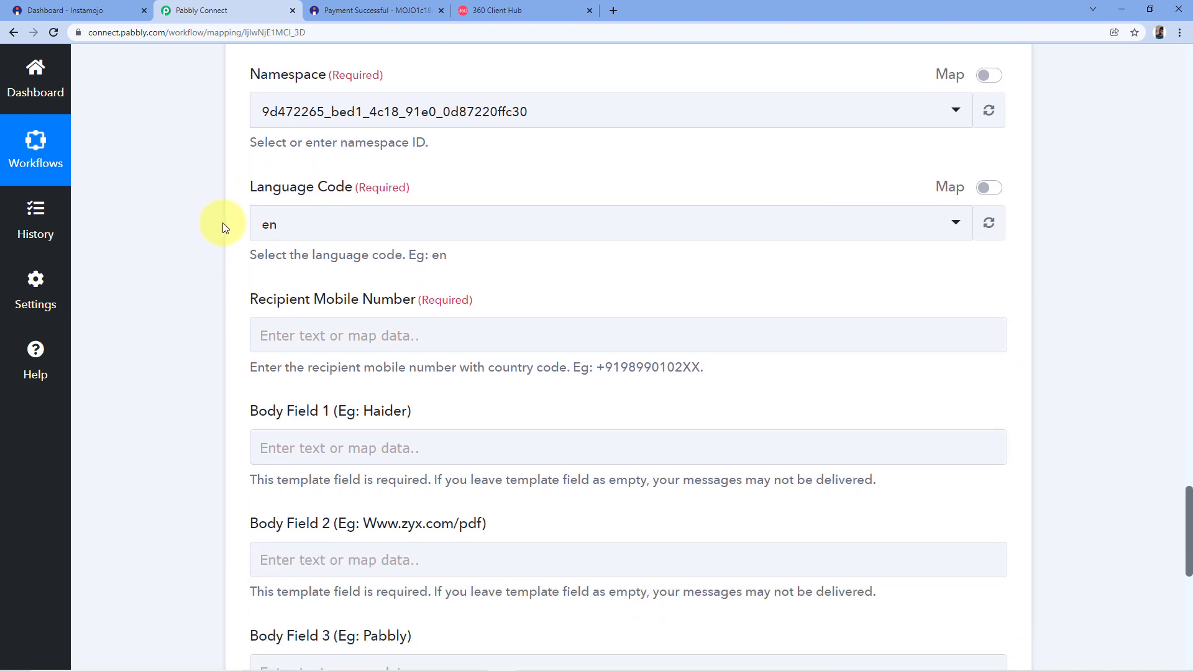
scroll(224, 218, "down", 1)
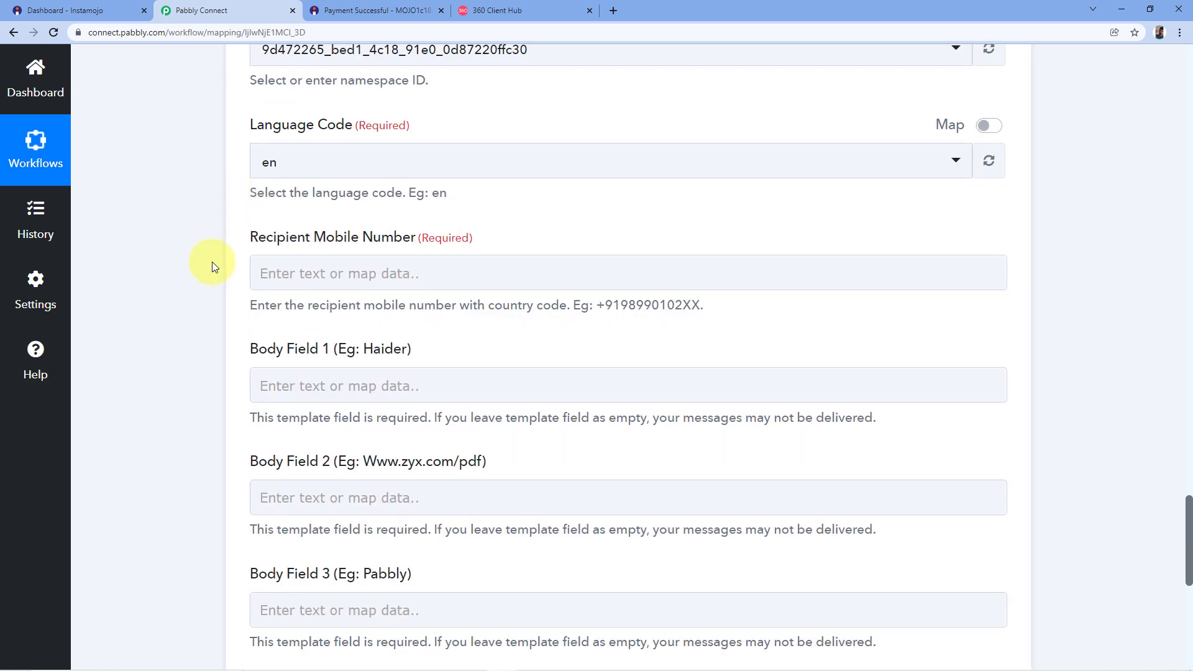
scroll(377, 150, "down", 1)
left_click(458, 218)
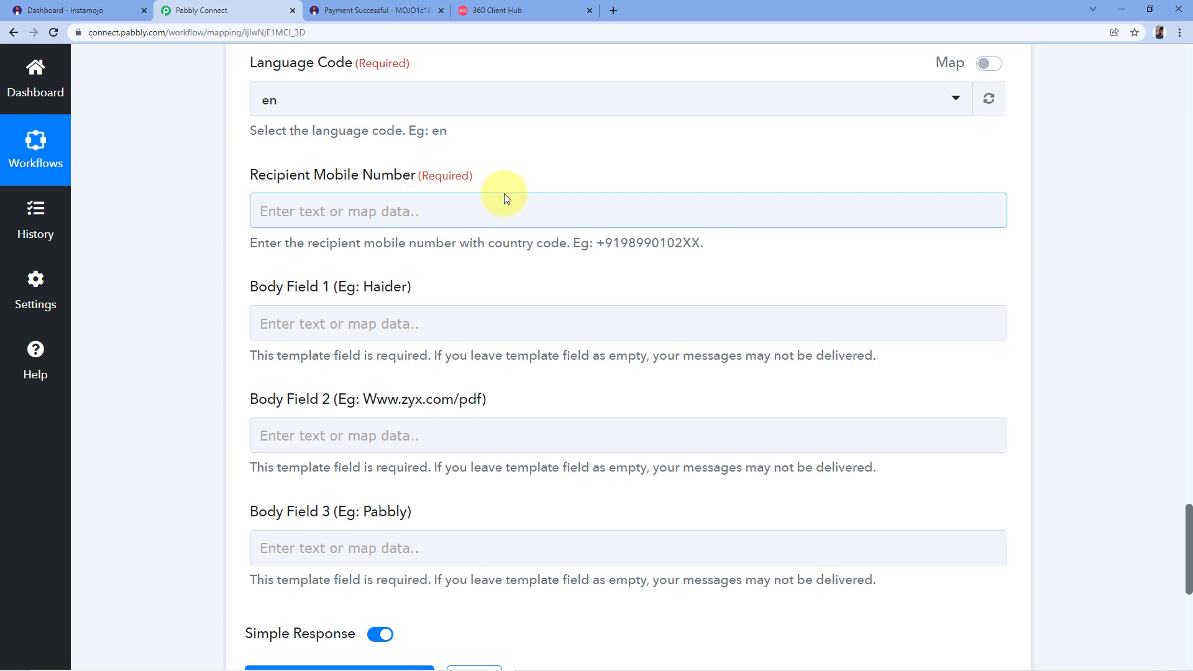
scroll(570, 189, "up", 15)
scroll(708, 398, "up", 5)
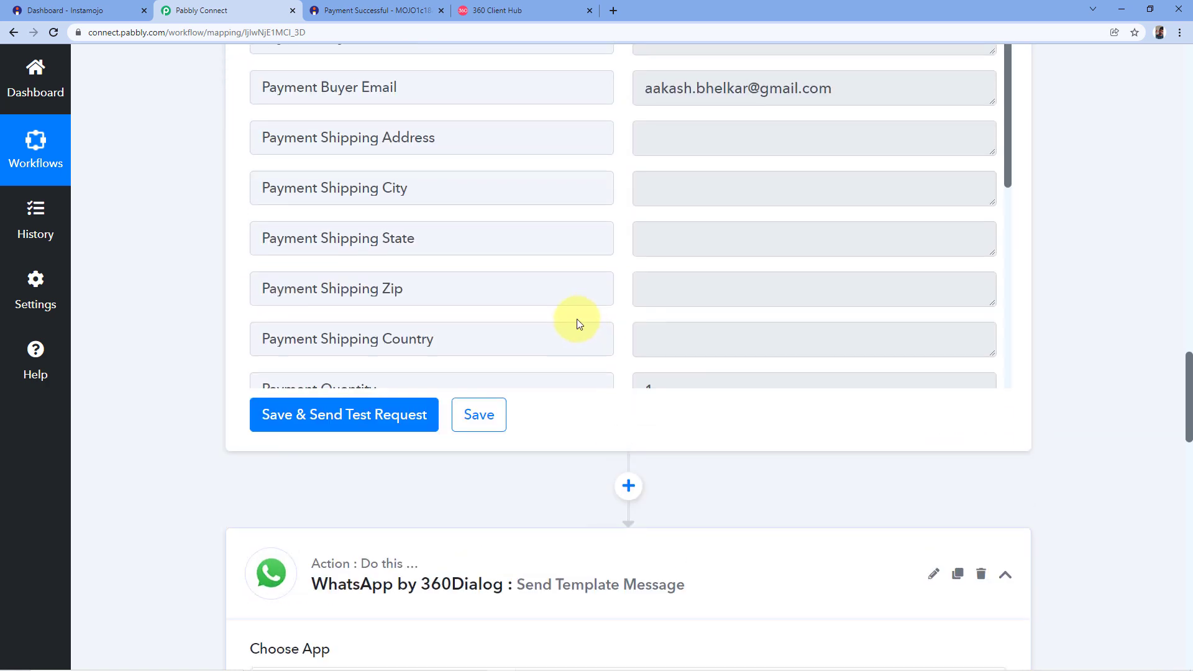
scroll(628, 390, "up", 3)
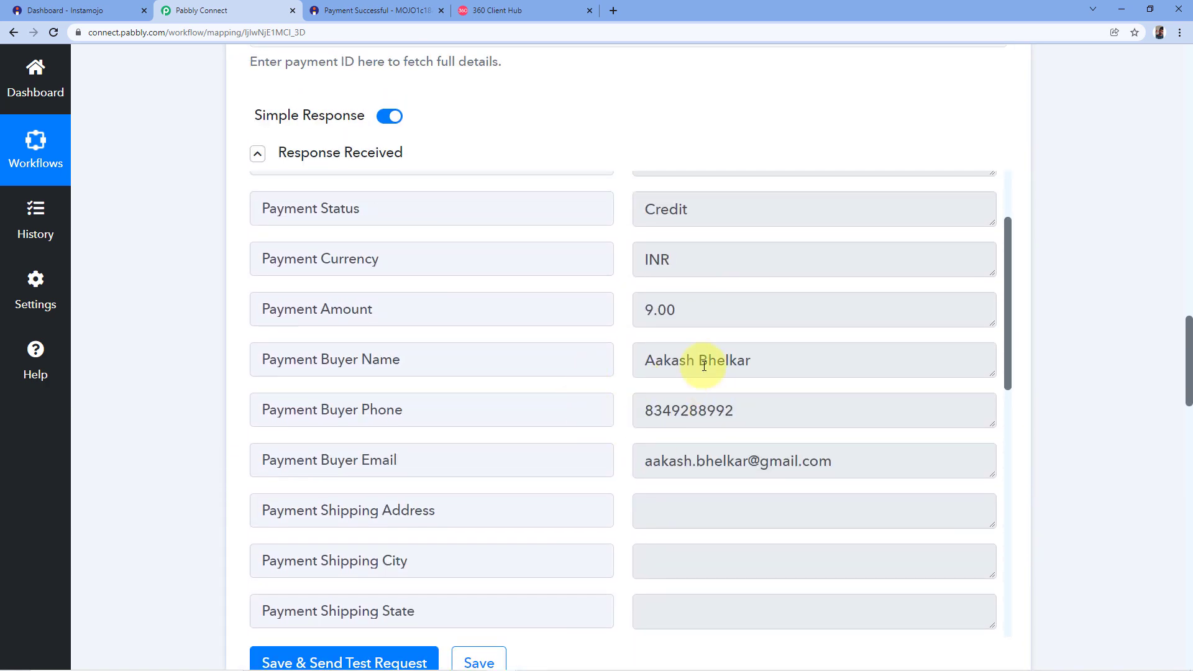
left_click_drag(647, 410, 771, 411)
left_click(771, 411)
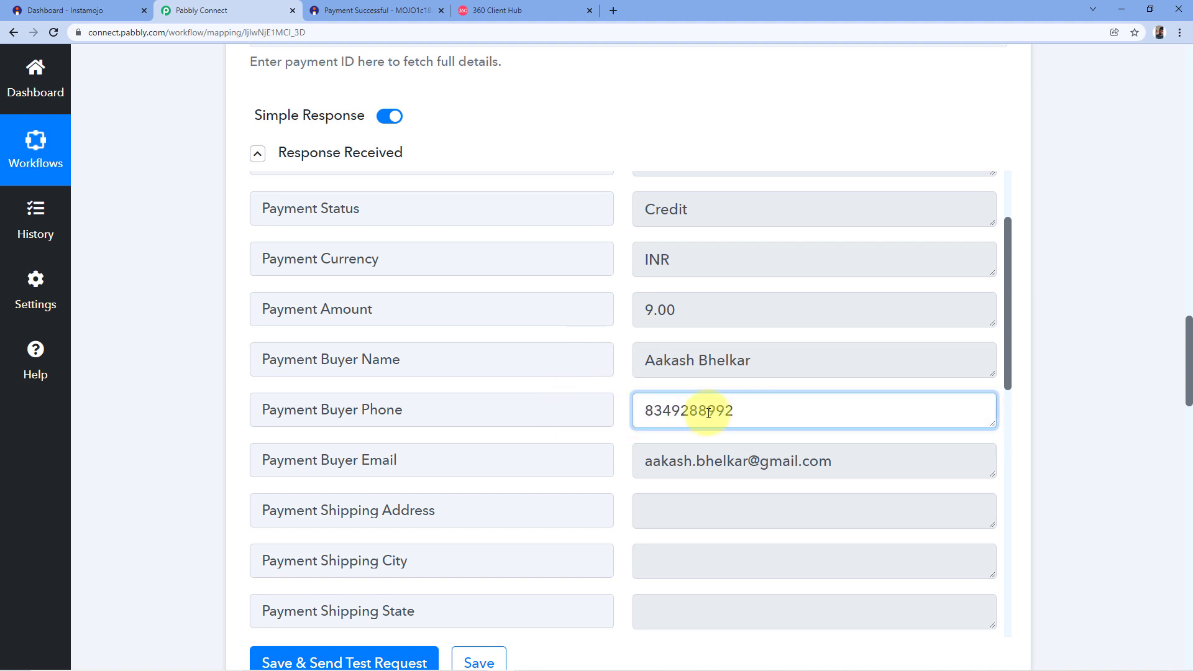
scroll(1046, 379, "down", 20)
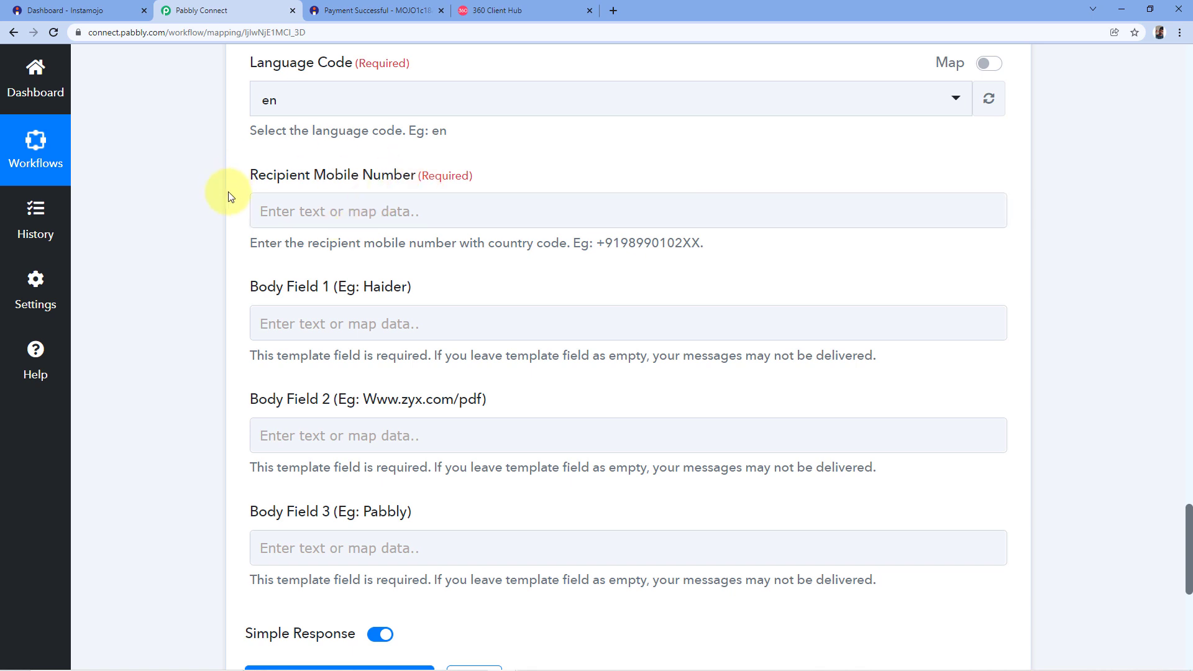
Map Payment Buyer Phone from '2. Instamojo: Get Payment Details' into Recipient Mobile Number.
left_click(302, 215)
left_click(298, 212)
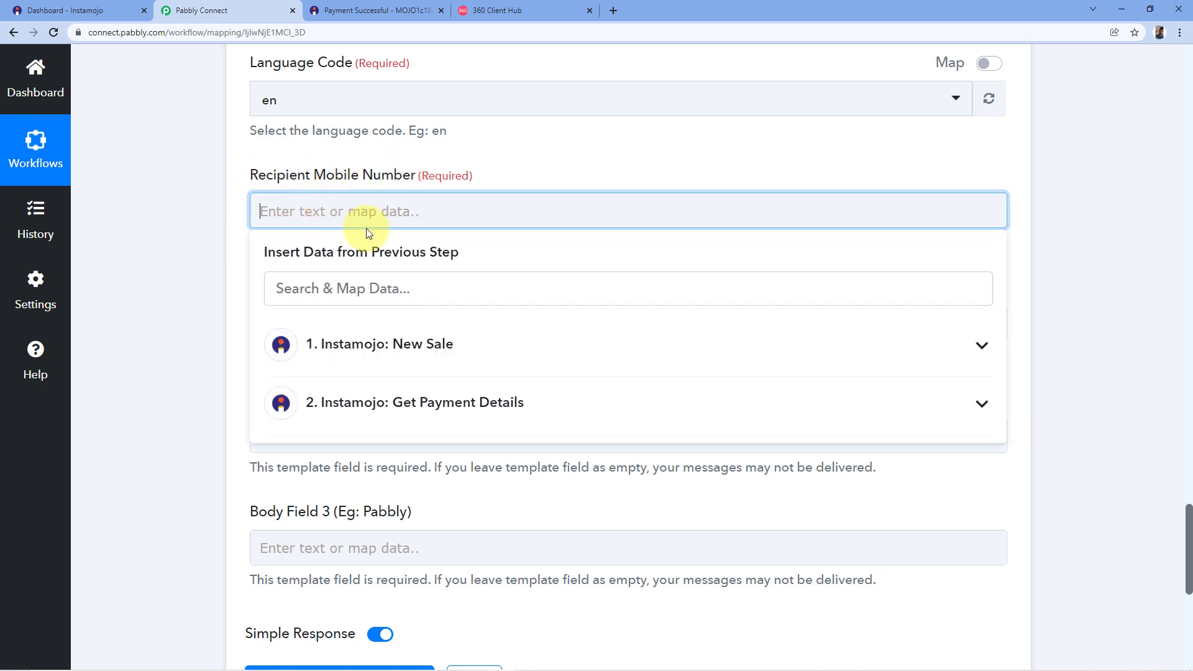
left_click(374, 402)
scroll(429, 473, "down", 4)
scroll(421, 462, "down", 1)
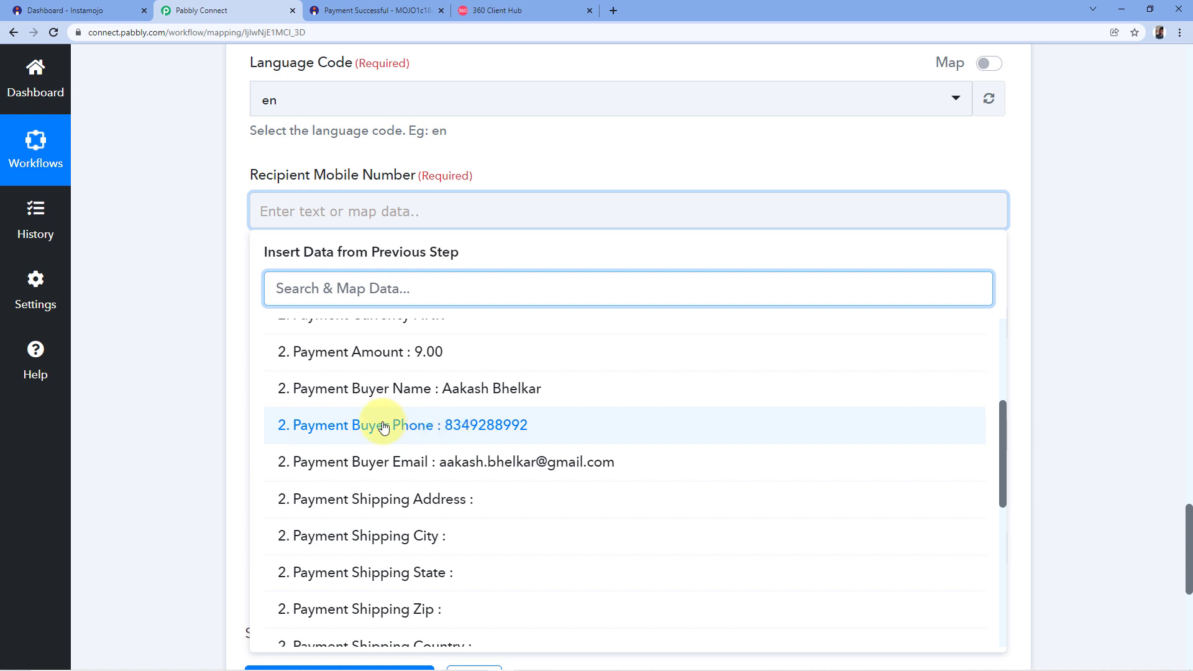
left_click(418, 428)
left_click(331, 157)
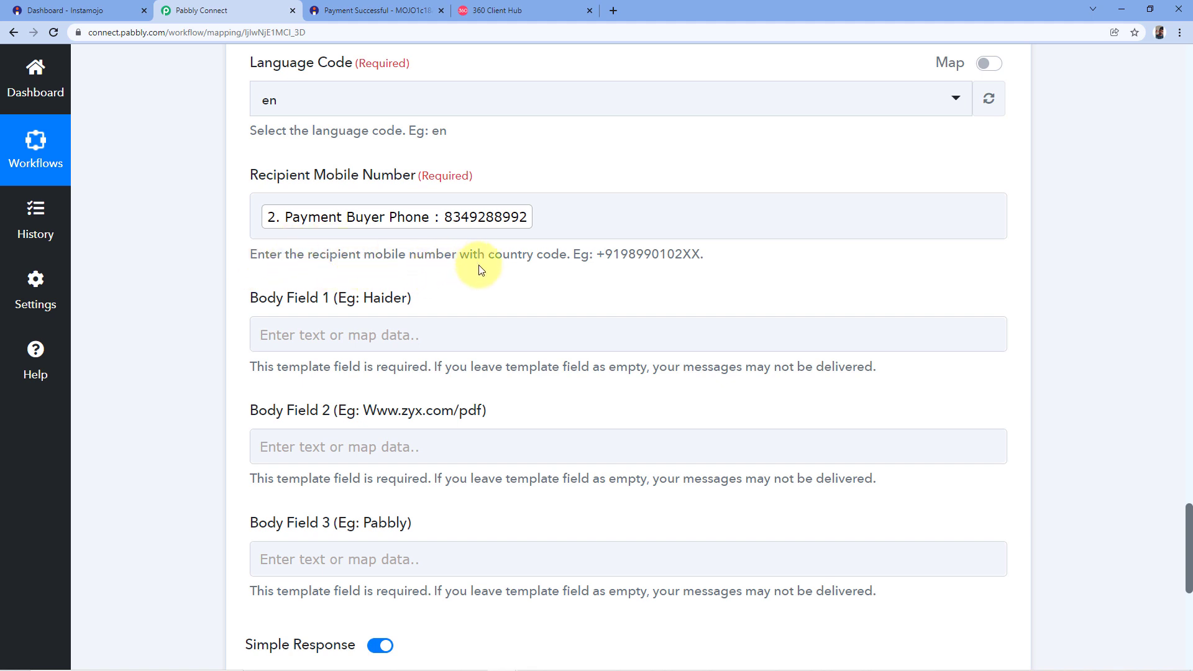
Prefix the mapped phone with +91, following the field's country-code example.
left_click_drag(602, 253, 700, 256)
left_click(630, 261)
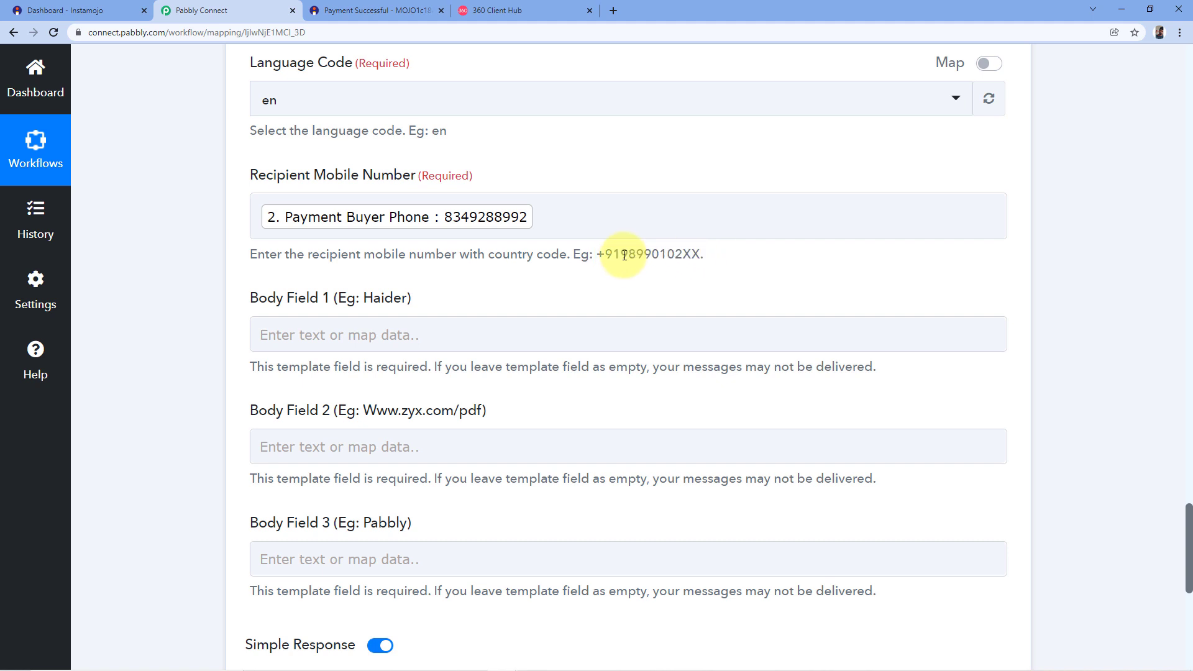
left_click_drag(619, 255, 606, 255)
left_click(599, 274)
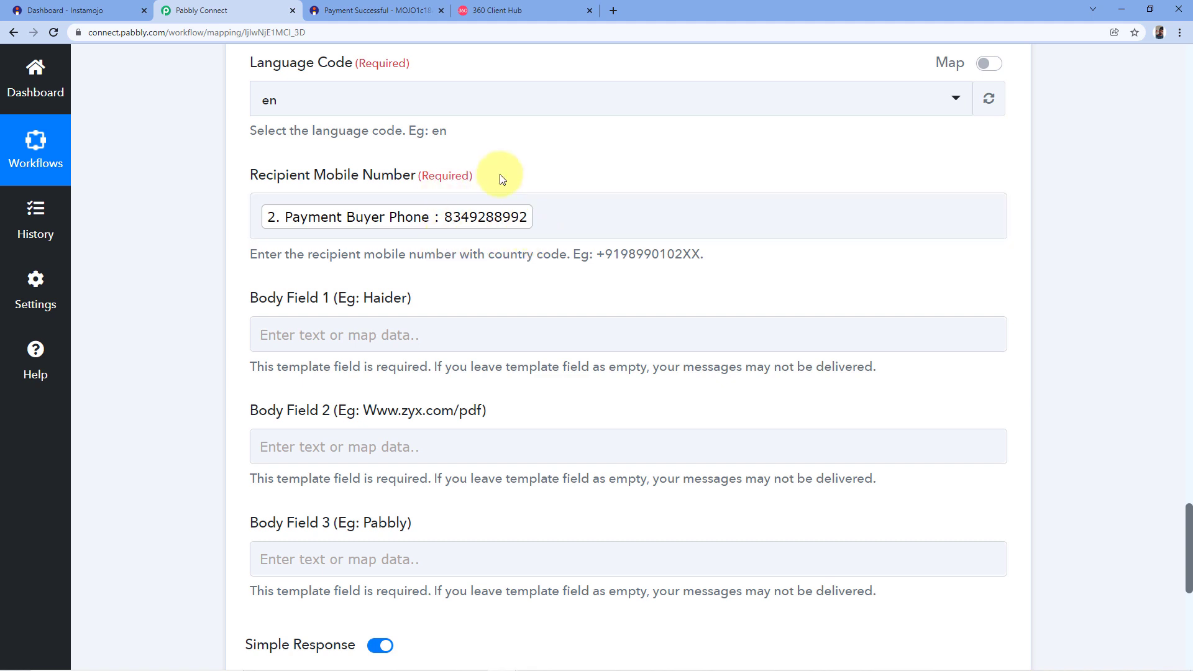
left_click(260, 216)
type("+91")
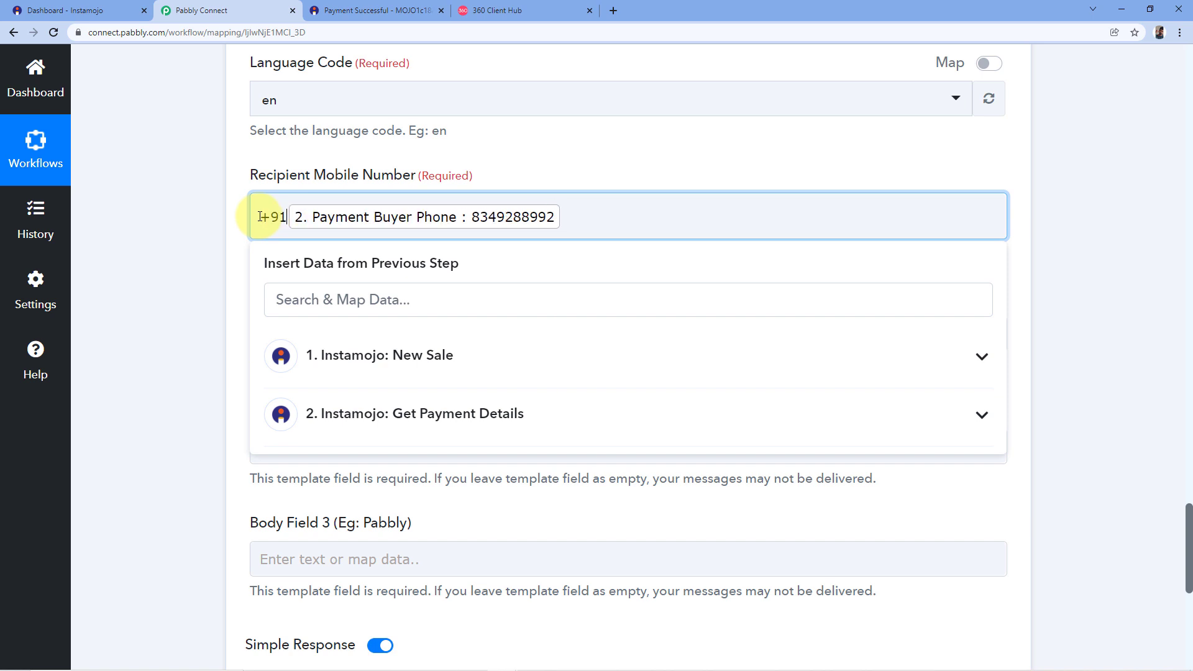
left_click(224, 218)
scroll(223, 218, "down", 1)
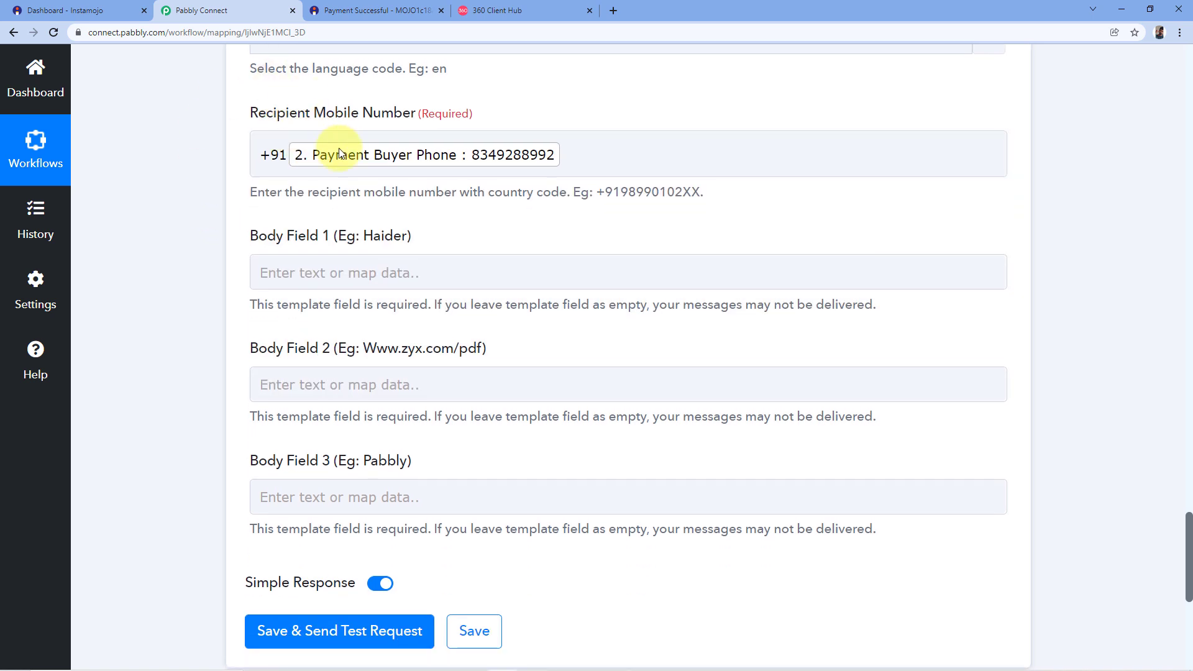
scroll(503, 120, "down", 1)
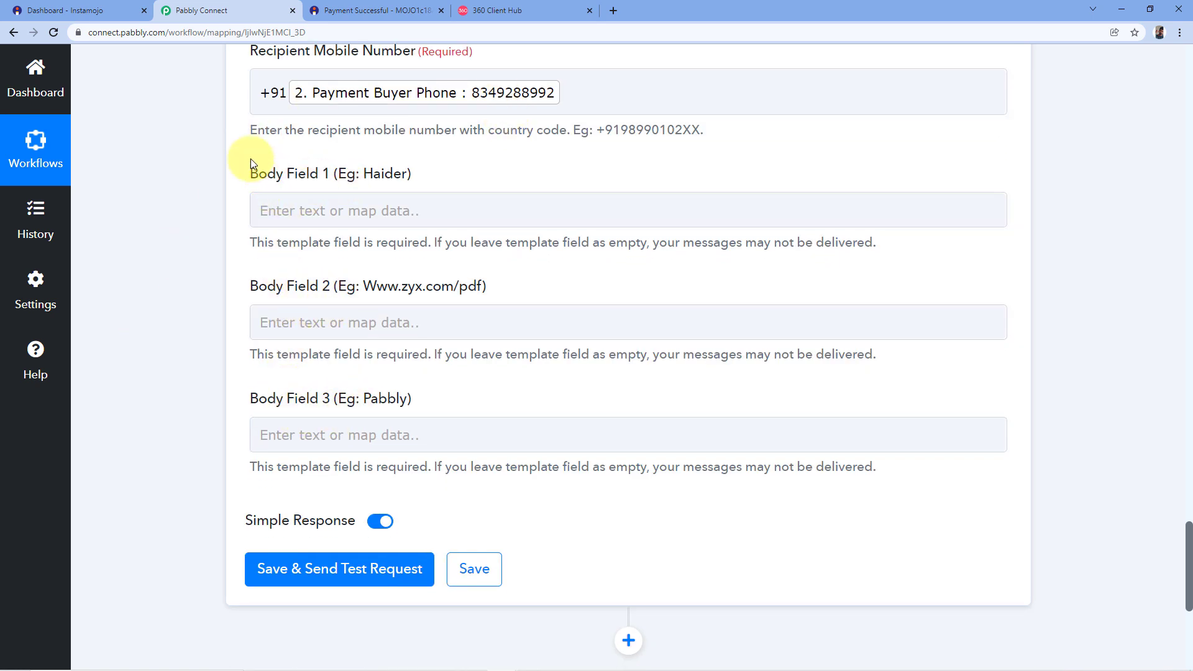
Compare the template preview's placeholders with the WhatsApp step's body fields.
left_click(497, 9)
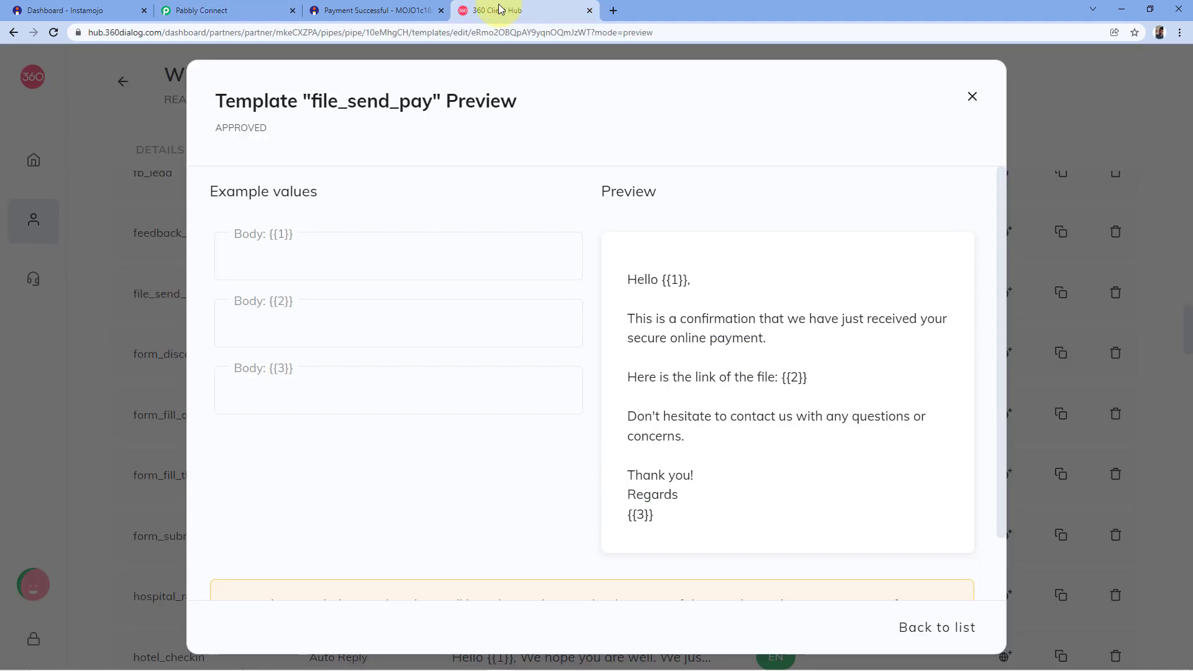
left_click(225, 8)
left_click(309, 209)
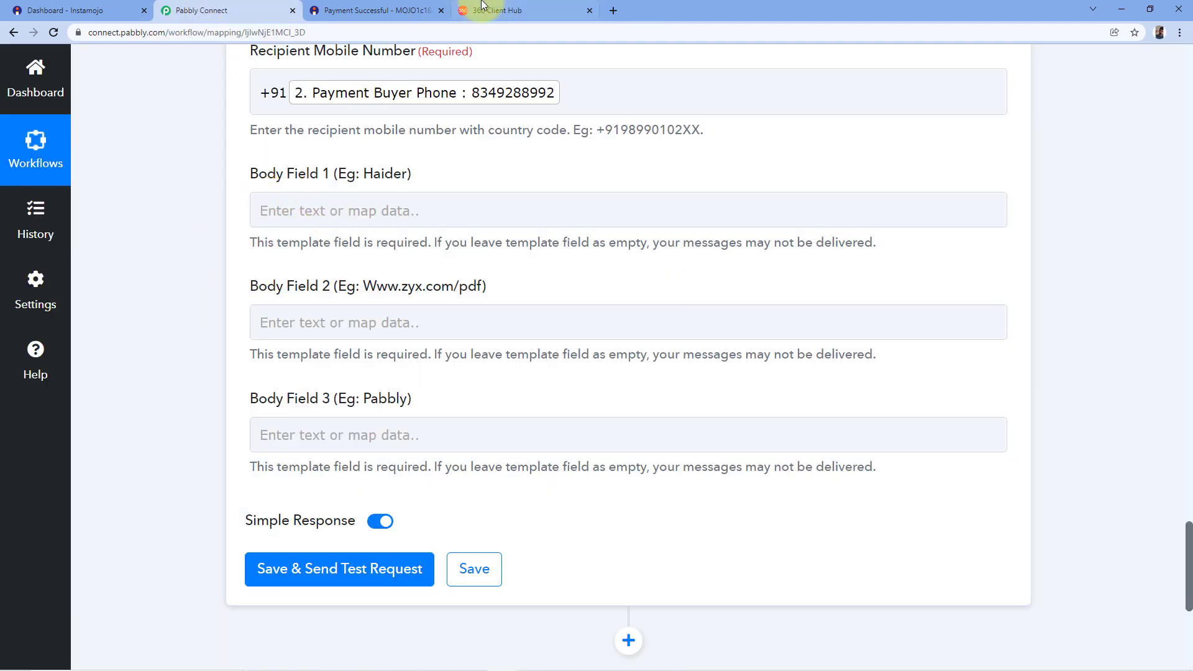
left_click(491, 10)
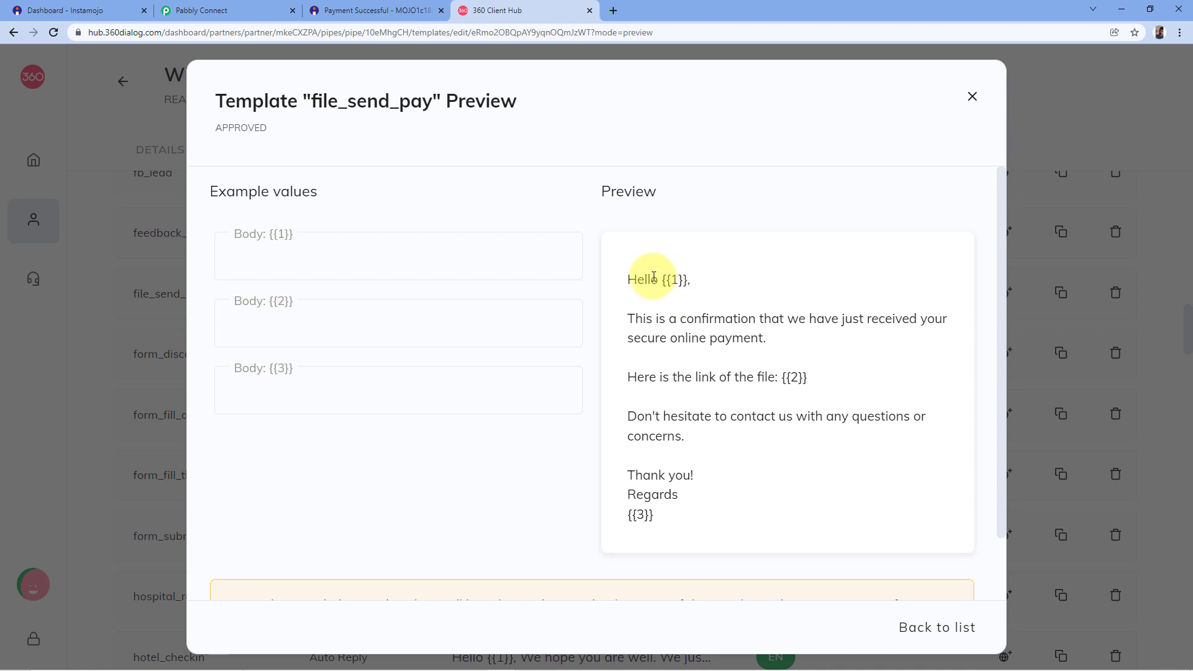
left_click(193, 6)
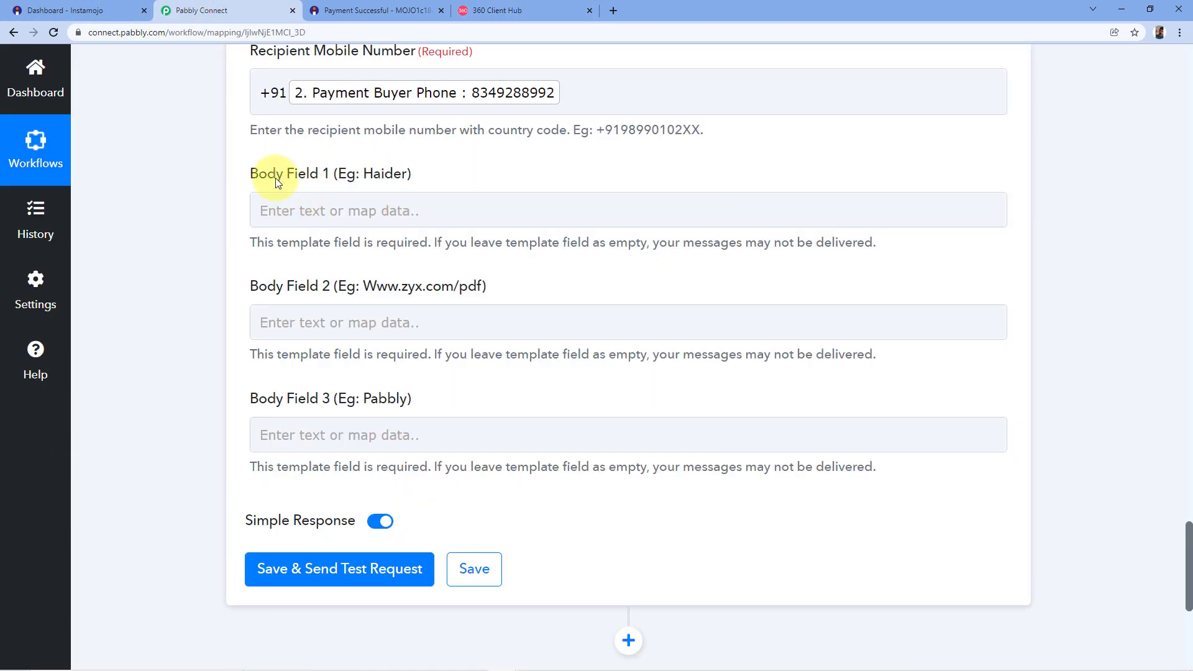
Map Payment Buyer Name from Get Payment Details into Body Field 1.
left_click(314, 211)
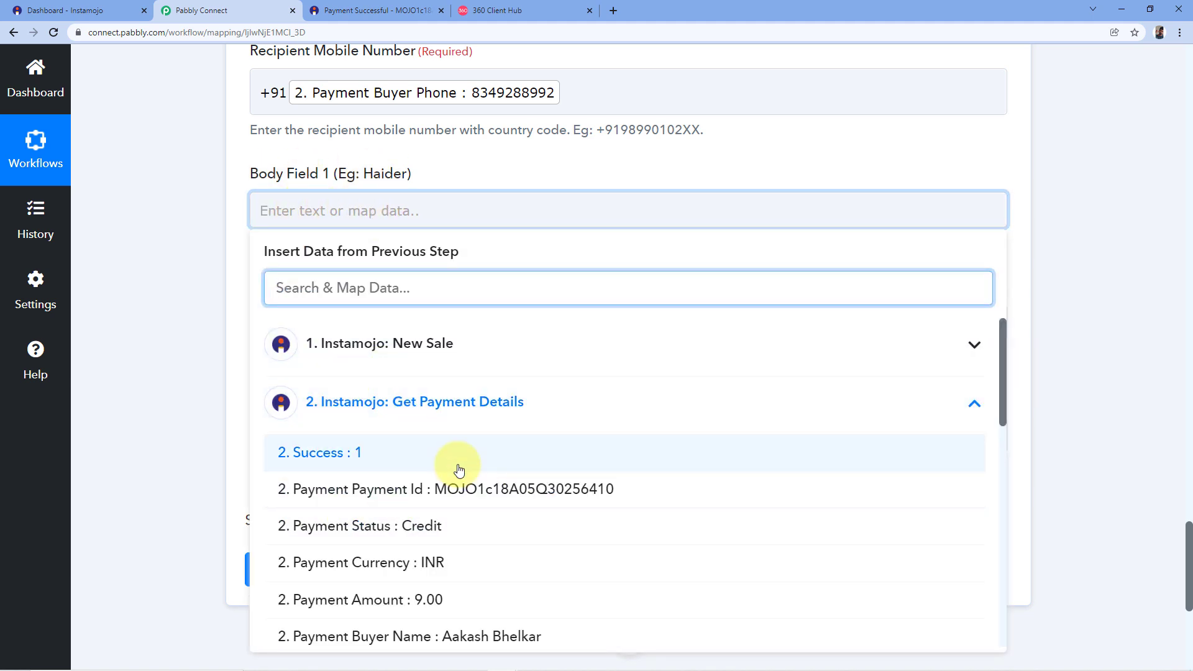
scroll(466, 438, "down", 3)
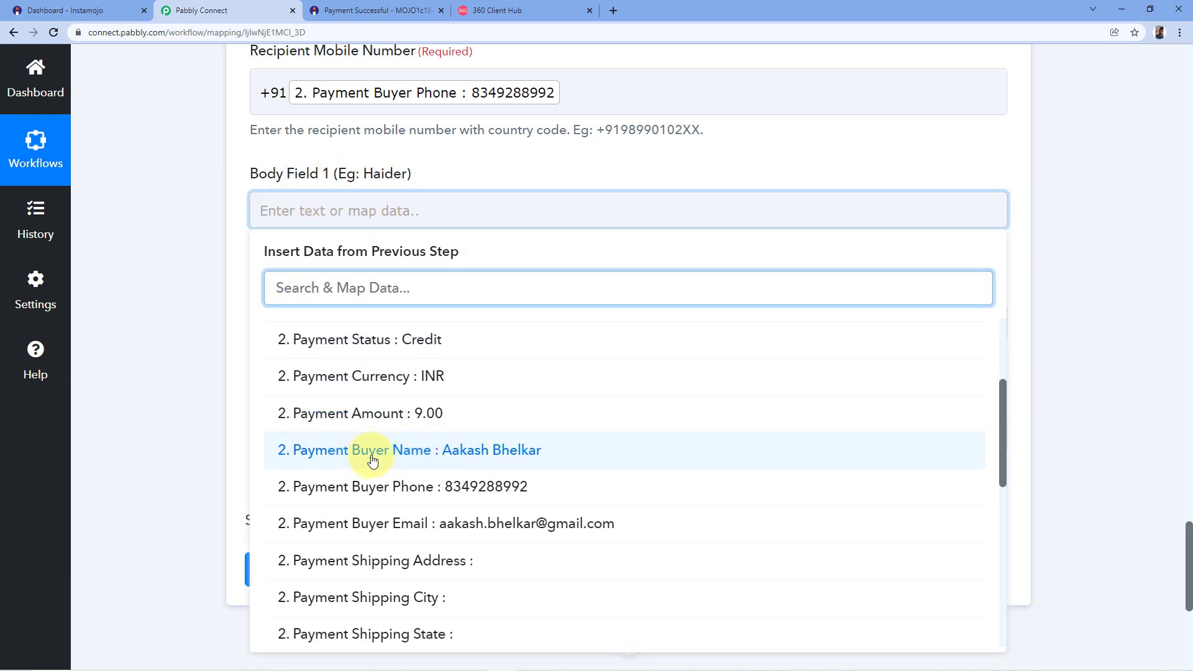
left_click(457, 457)
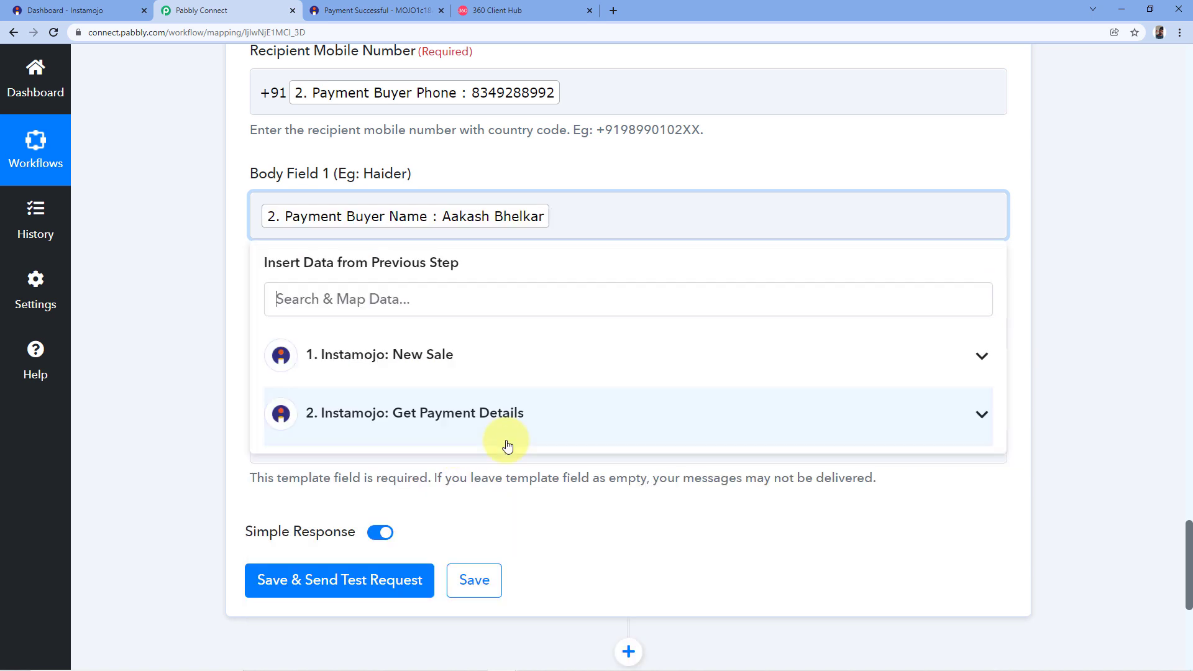
left_click(420, 174)
scroll(422, 179, "down", 1)
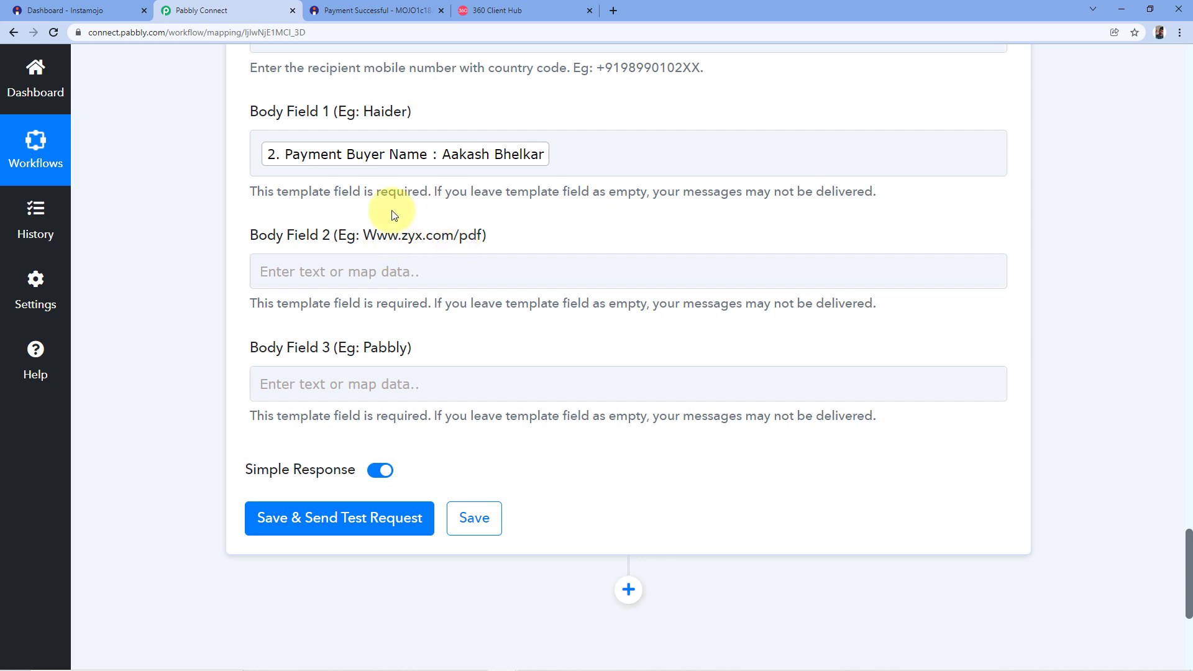
left_click(374, 282)
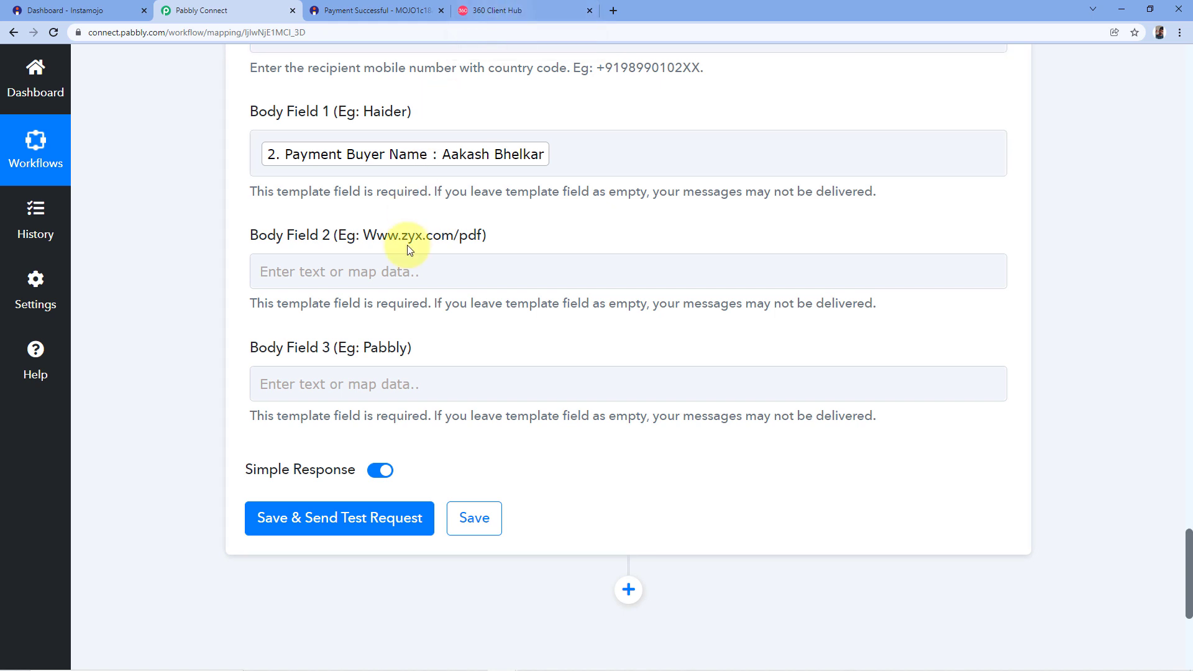
left_click(342, 268)
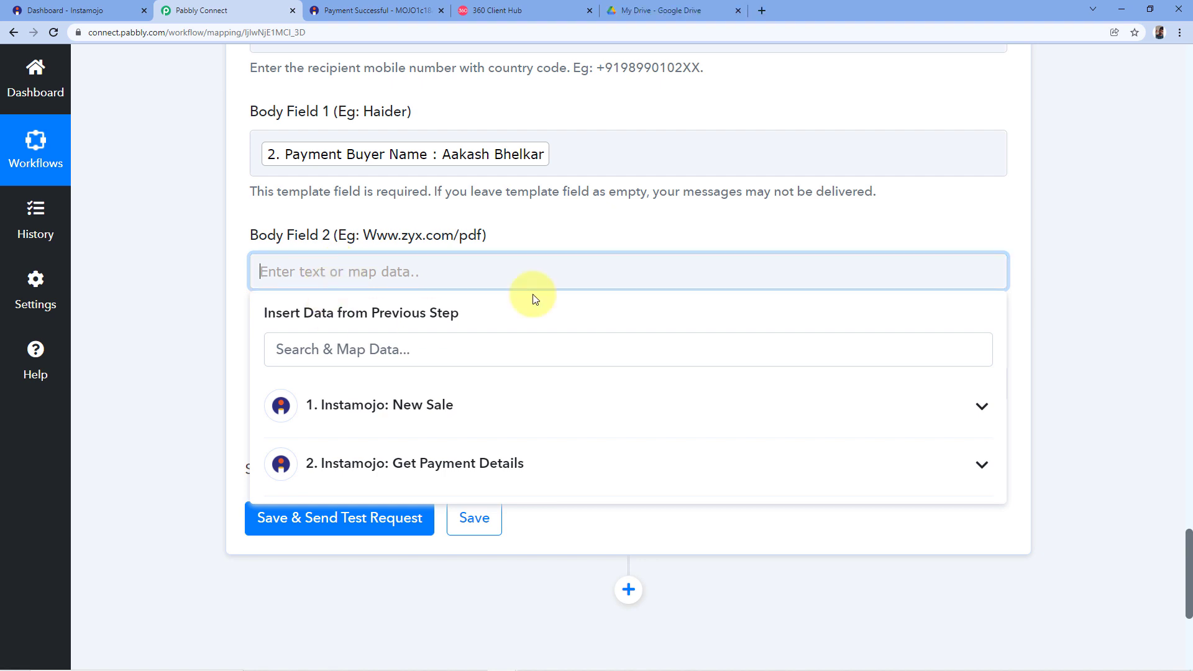
Copy EBook Demo.pdf's share link from the Digital Marketing Course Drive folder and return to Pabbly.
left_click(685, 9)
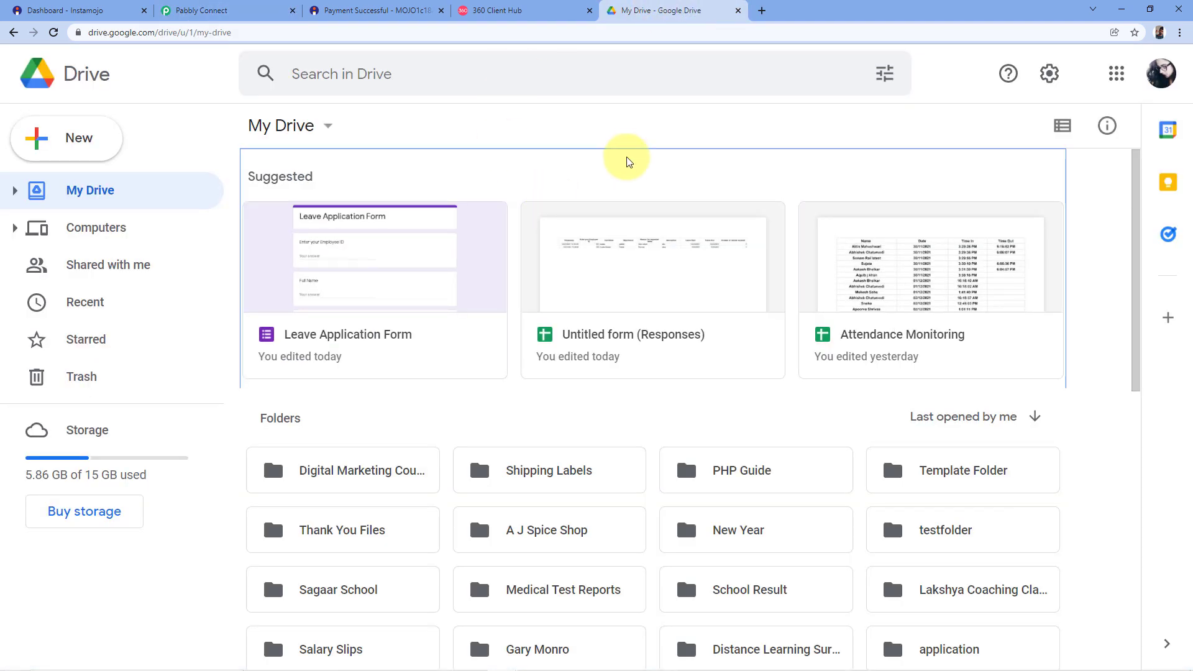
double_click(387, 476)
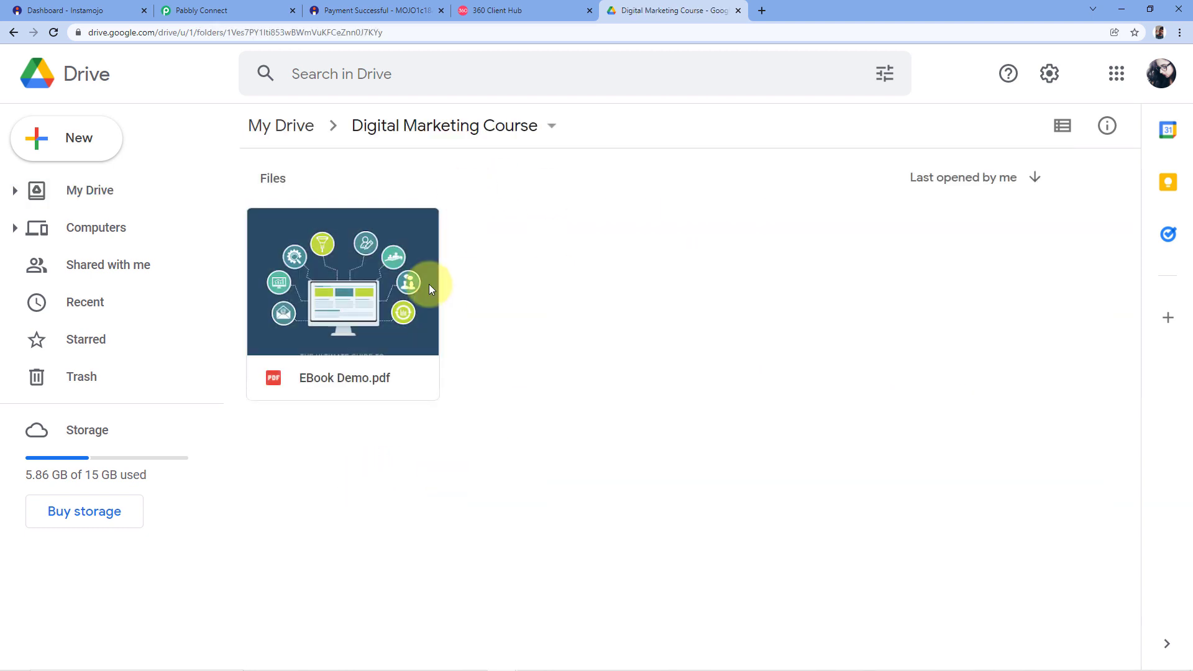
right_click(359, 297)
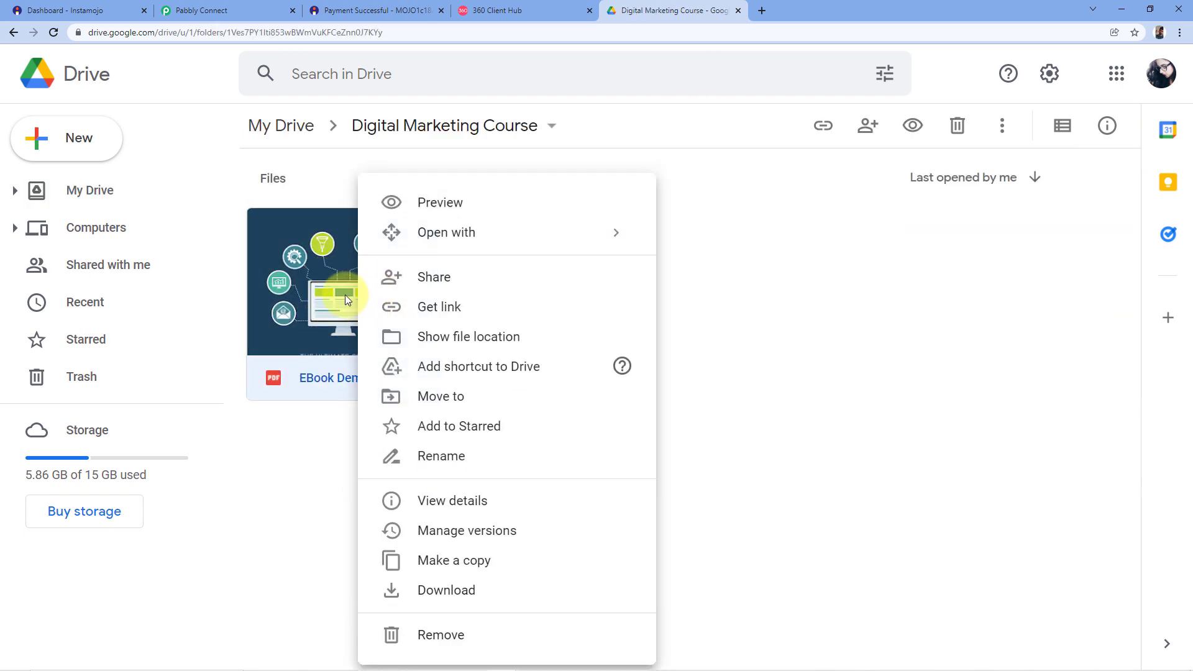
left_click(433, 281)
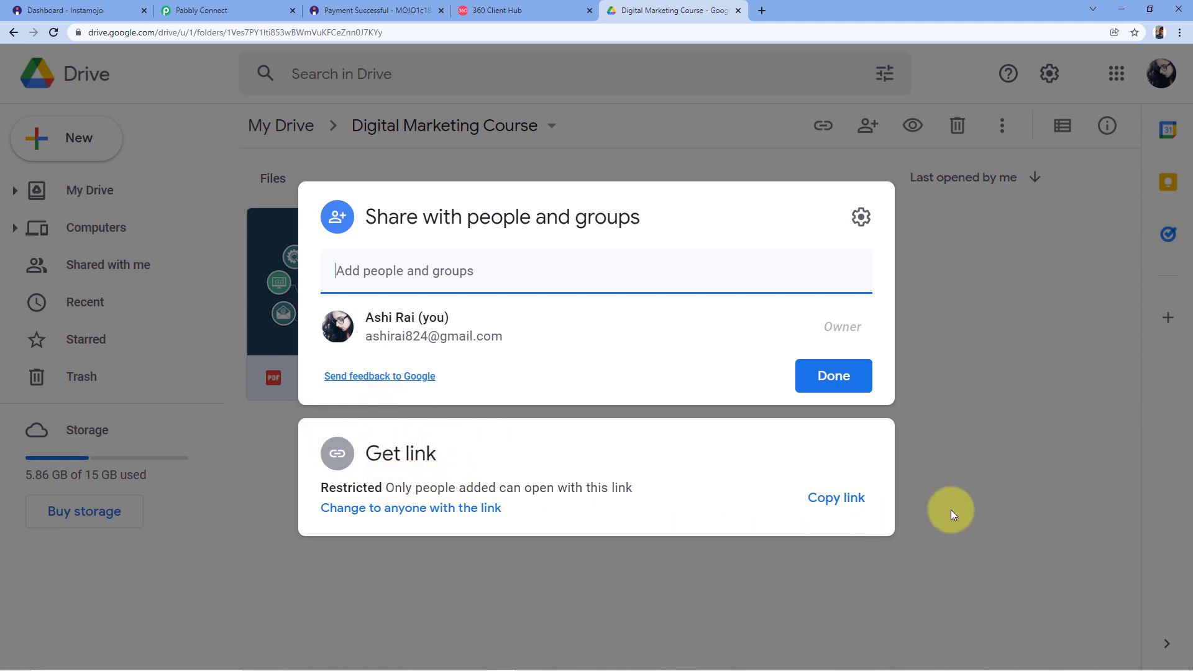
left_click(843, 498)
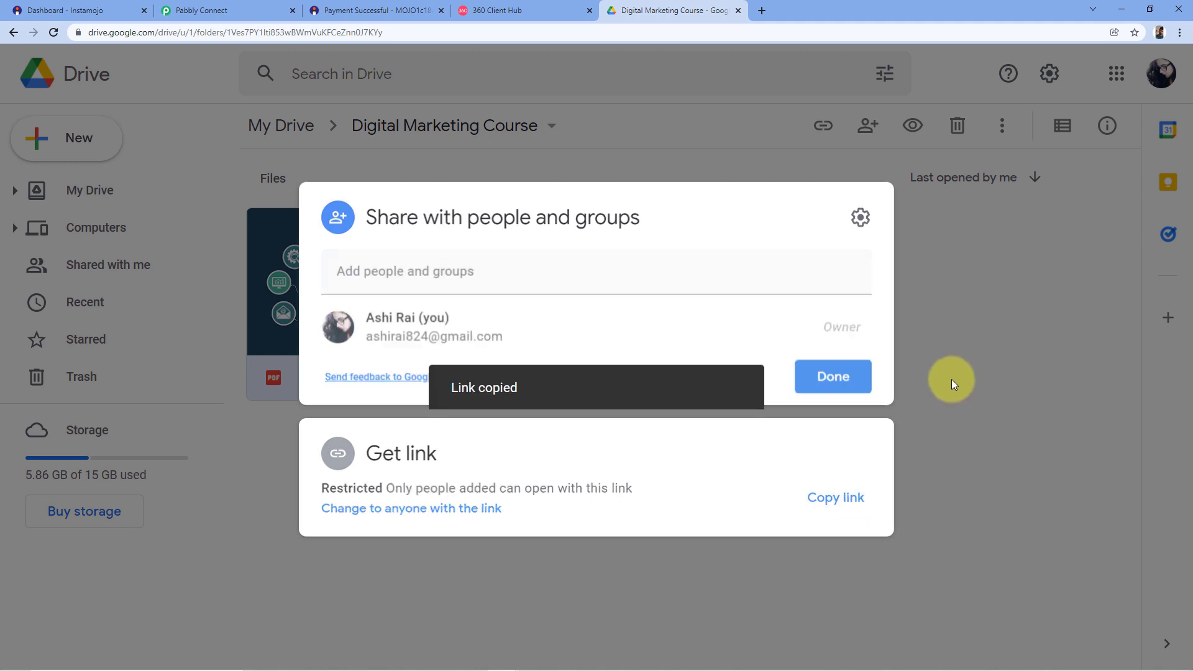
left_click(937, 394)
left_click(248, 7)
Paste the copied Drive file link into Body Field 2.
left_click(297, 260)
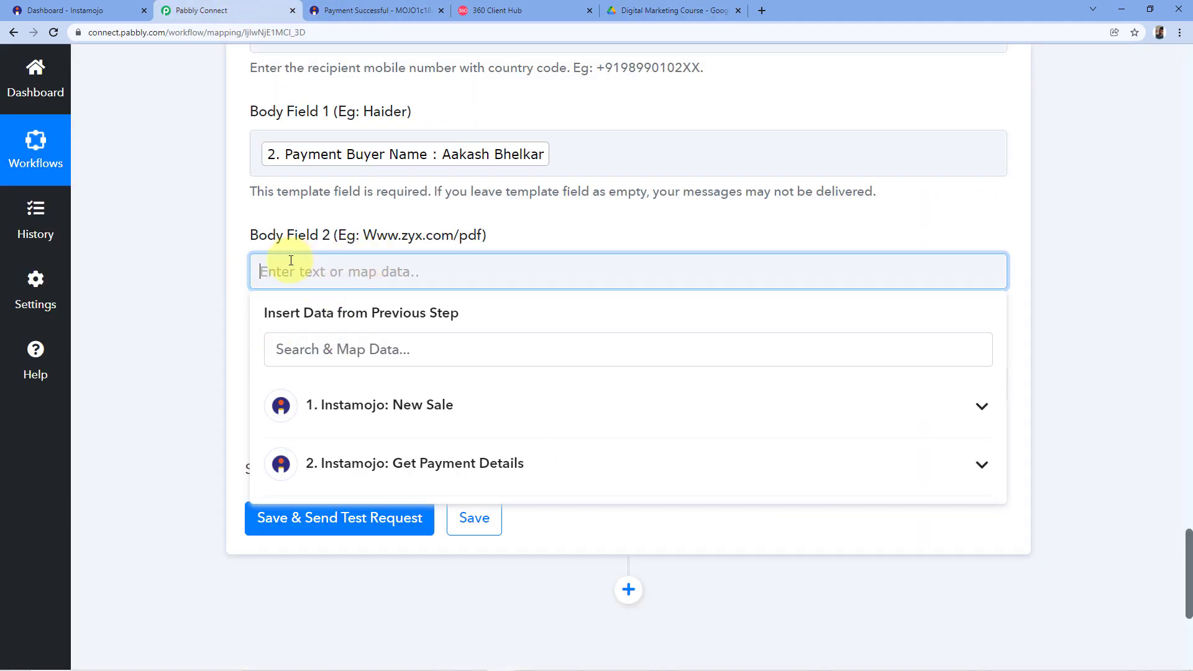
right_click(281, 265)
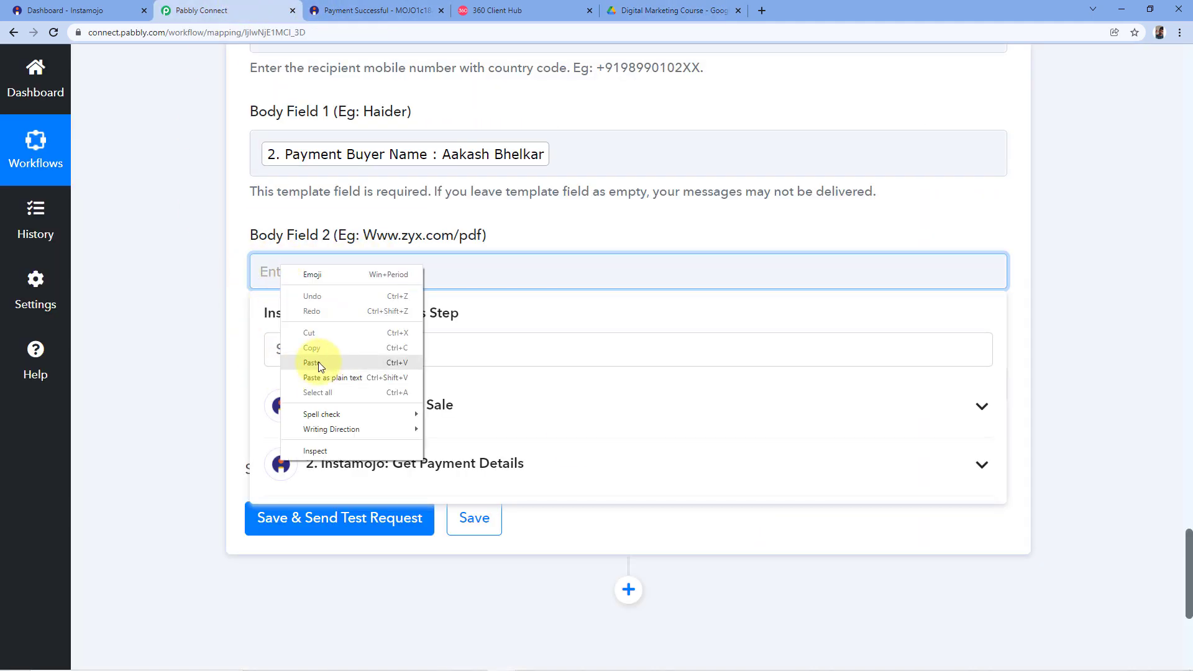
left_click(319, 362)
left_click(384, 222)
scroll(391, 209, "down", 1)
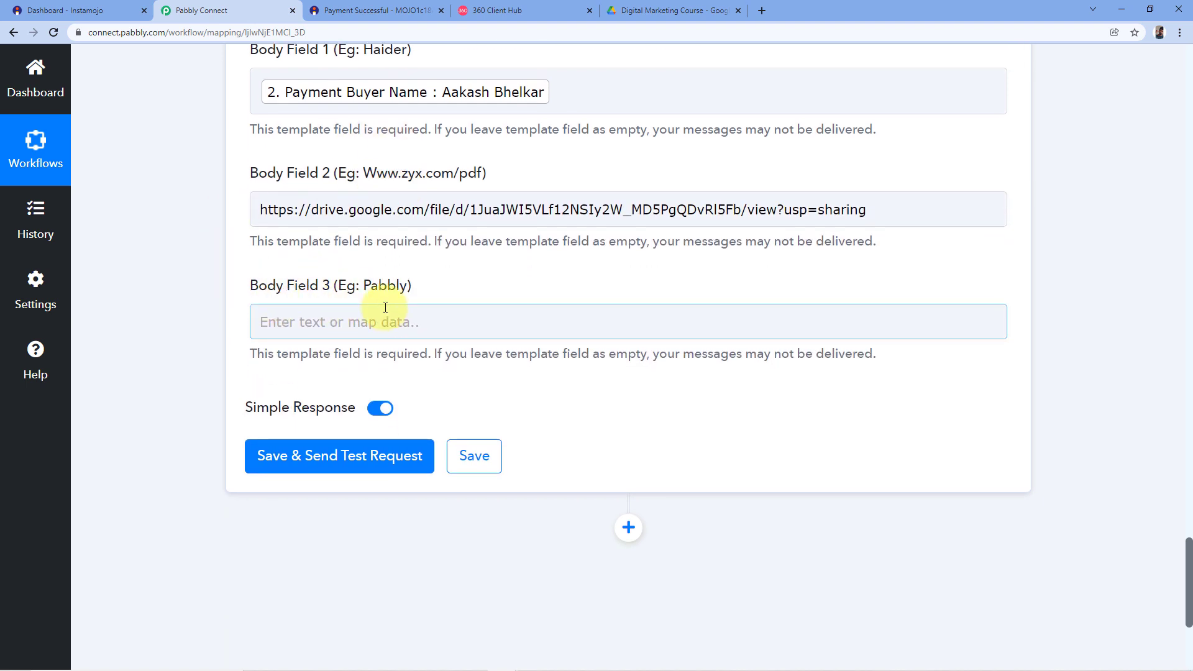
Enter Pabbly in Body Field 3 and review the filled template fields.
left_click(277, 324)
left_click(277, 324)
type("Pabb")
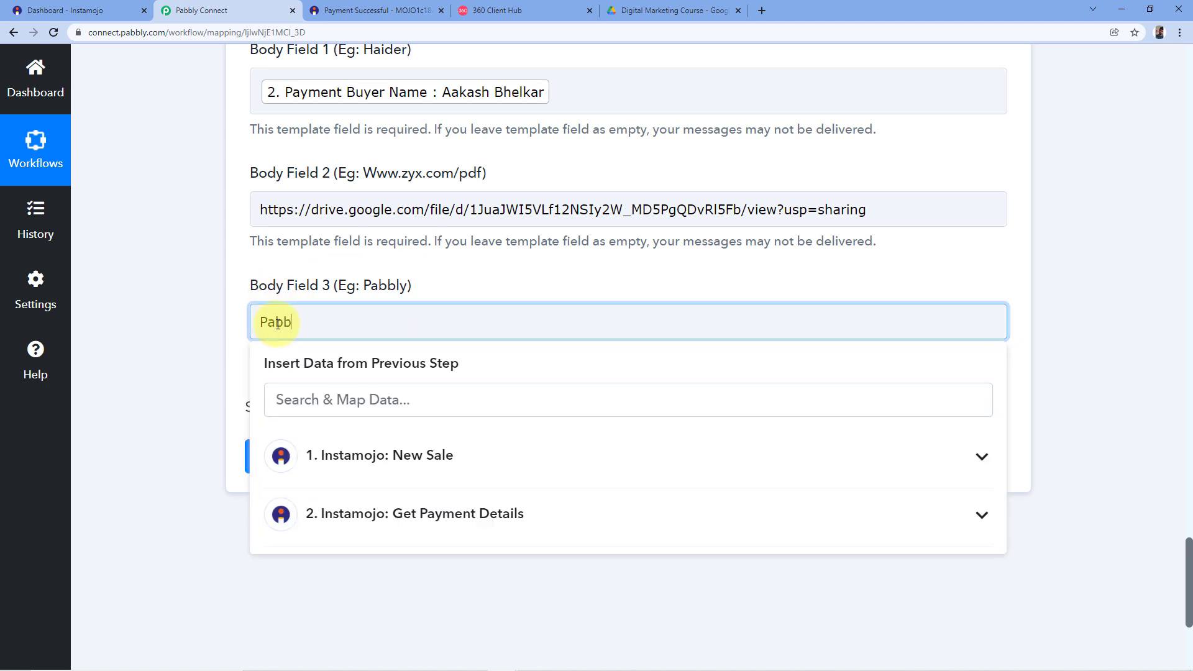
left_click(222, 278)
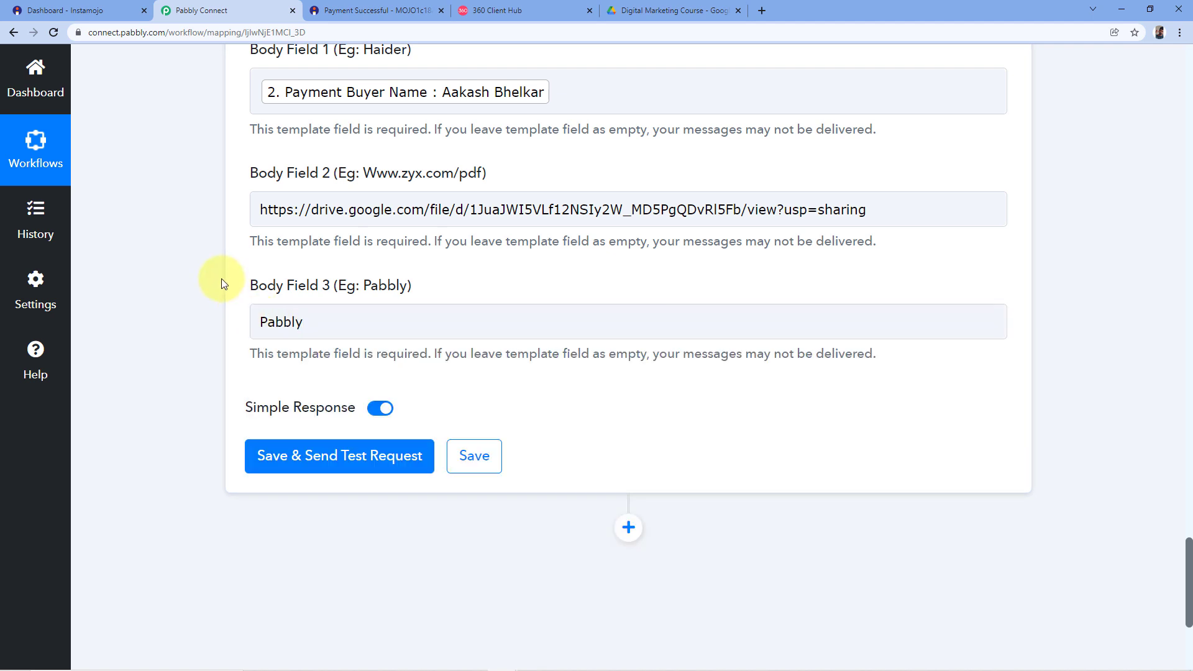
scroll(247, 281, "up", 2)
scroll(234, 295, "up", 8)
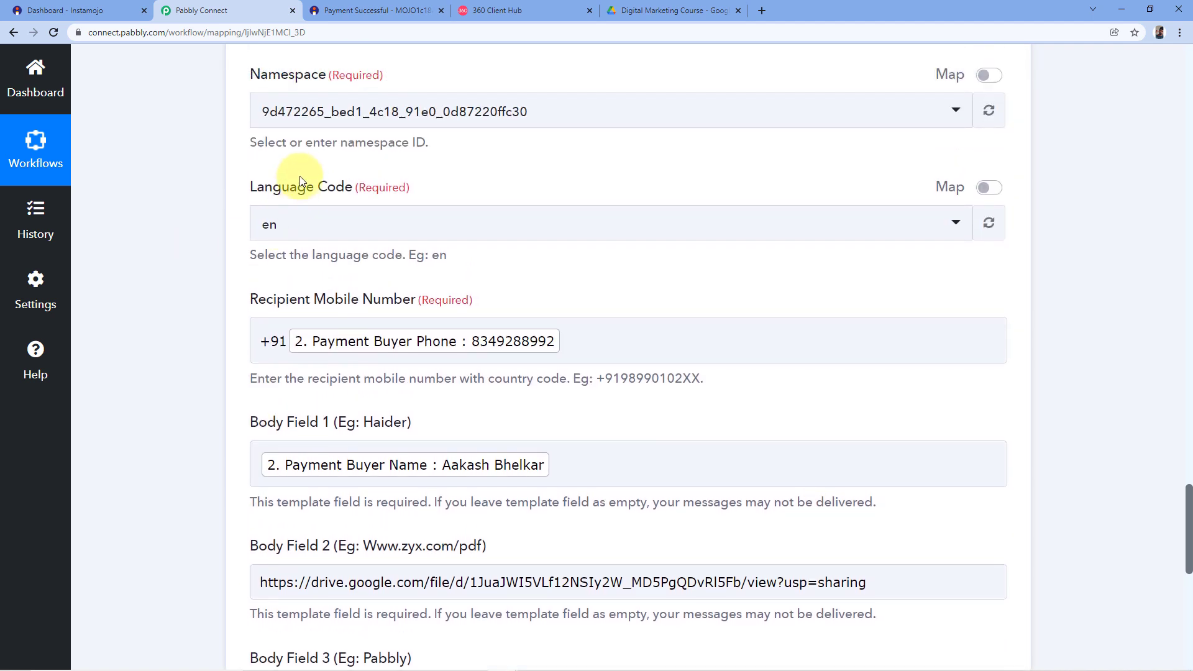
scroll(255, 169, "up", 1)
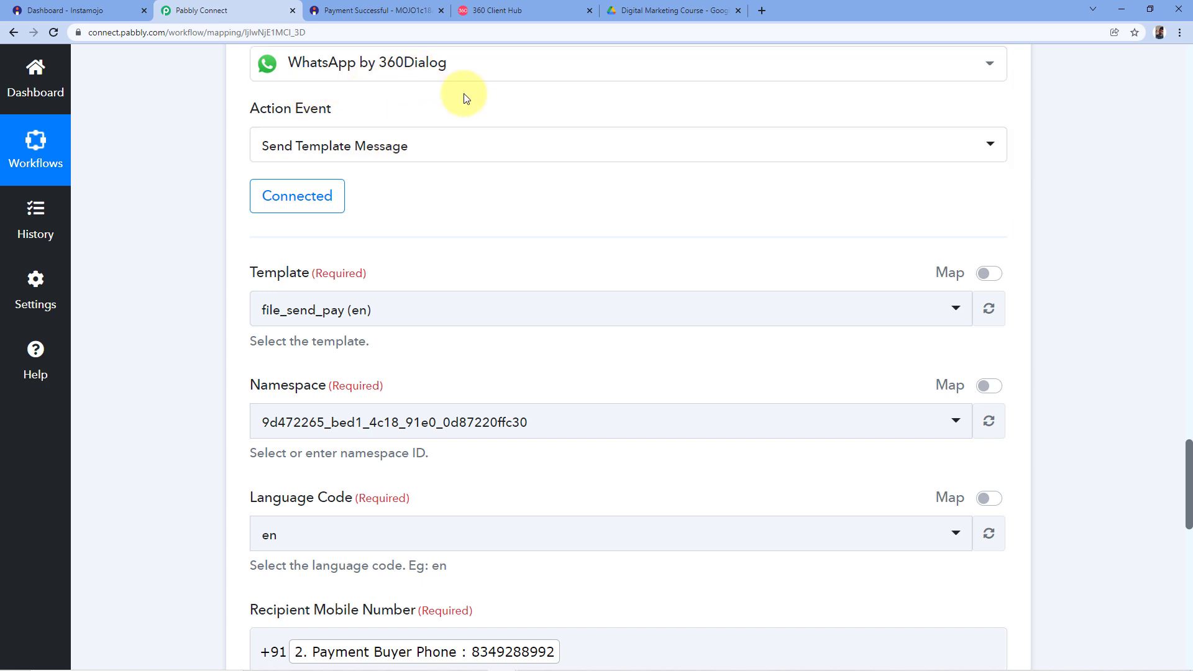
scroll(240, 235, "down", 3)
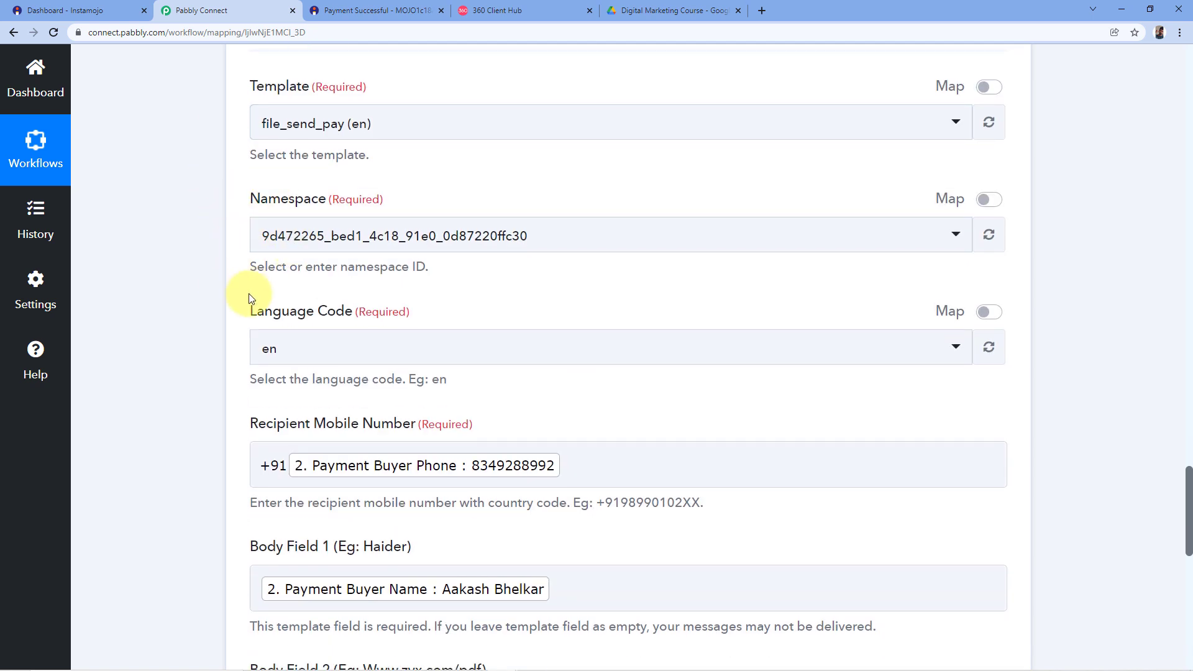
scroll(245, 298, "down", 1)
scroll(235, 223, "down", 7)
Save and send the test request, reviewing the returned message ID and stable Meta API status.
left_click(324, 466)
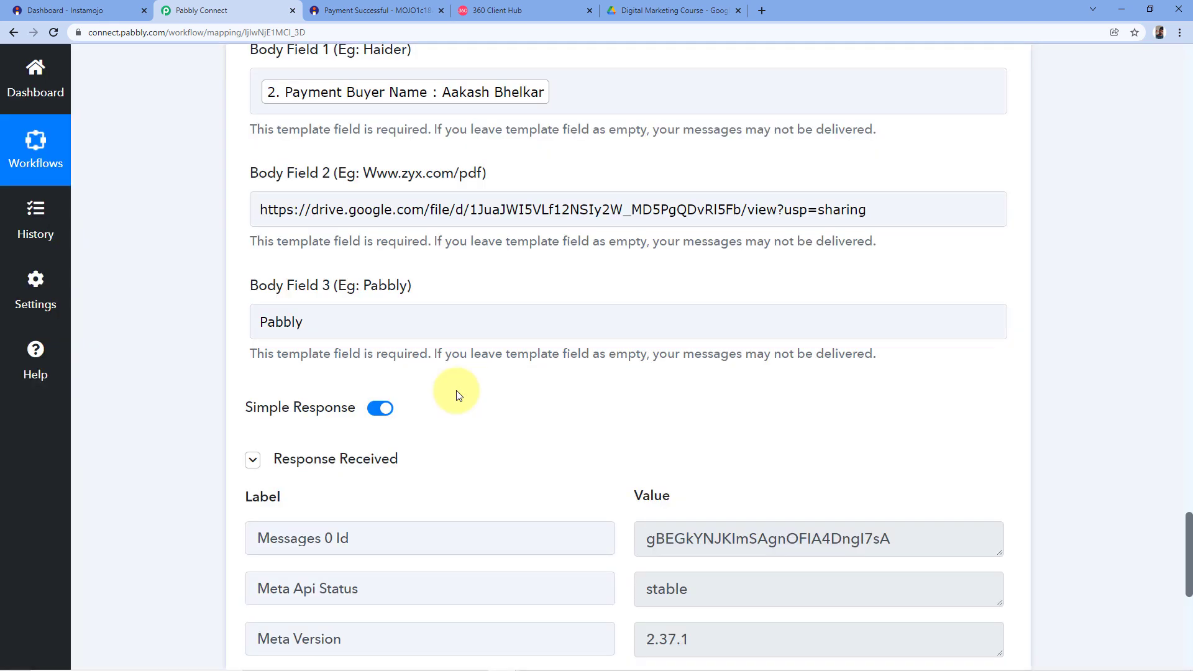
scroll(493, 418, "down", 2)
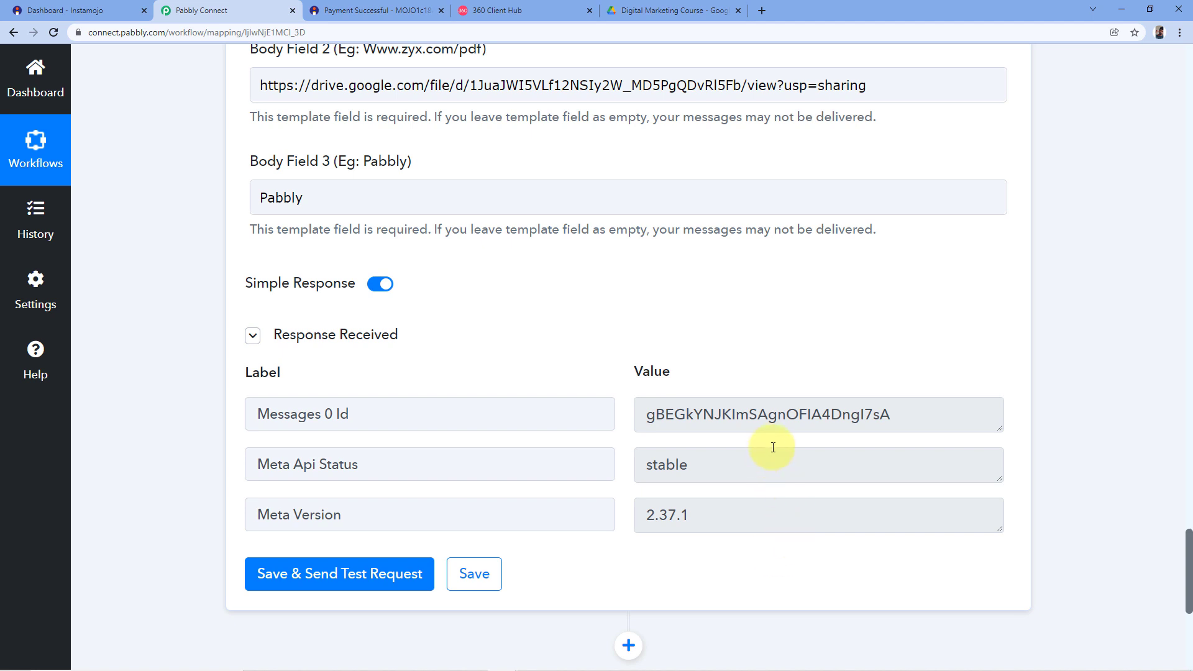
Compare the mapped buyer phone with the Instamojo Payment Successful receipt.
scroll(529, 344, "up", 6)
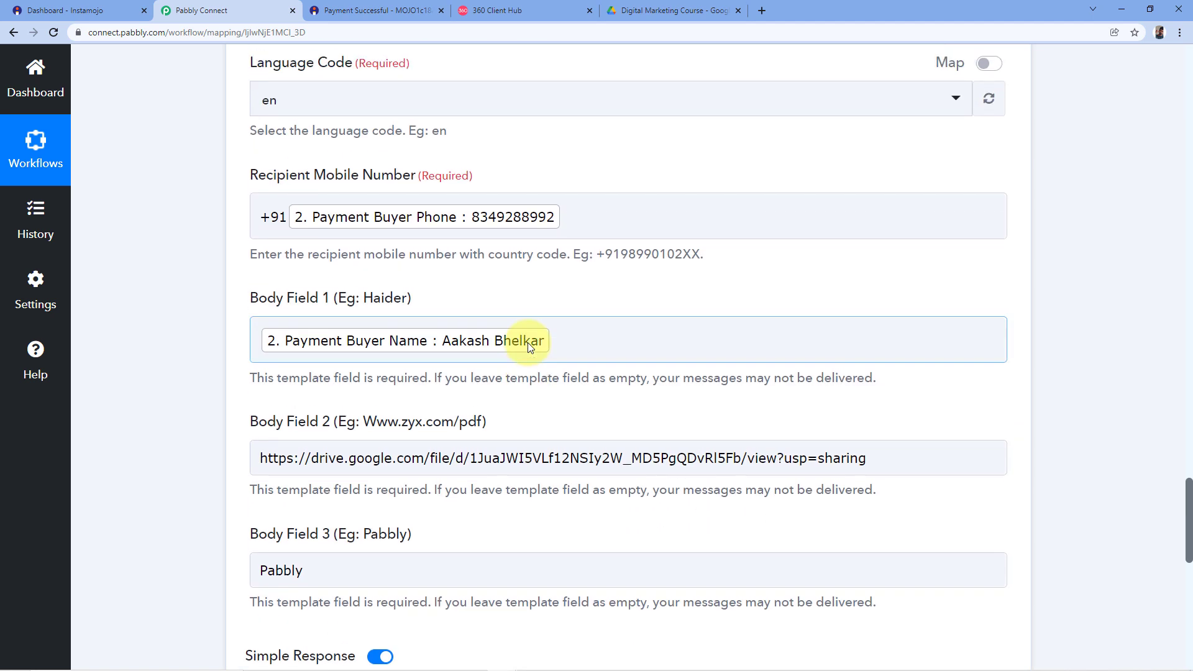
scroll(528, 342, "up", 3)
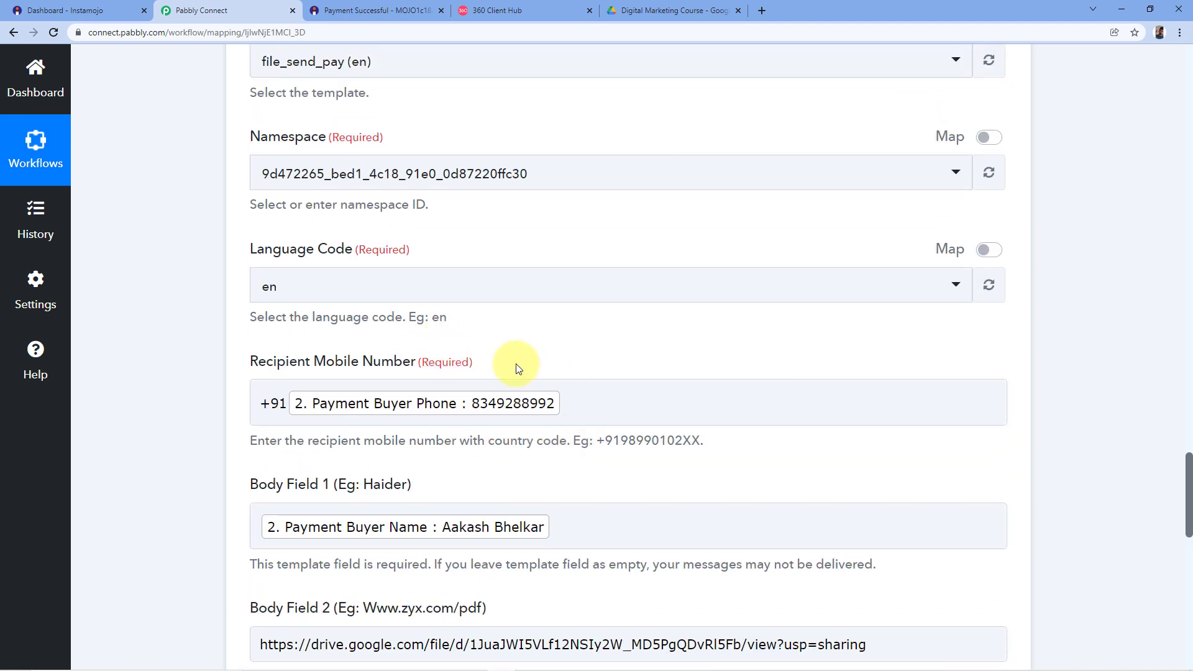
left_click(373, 11)
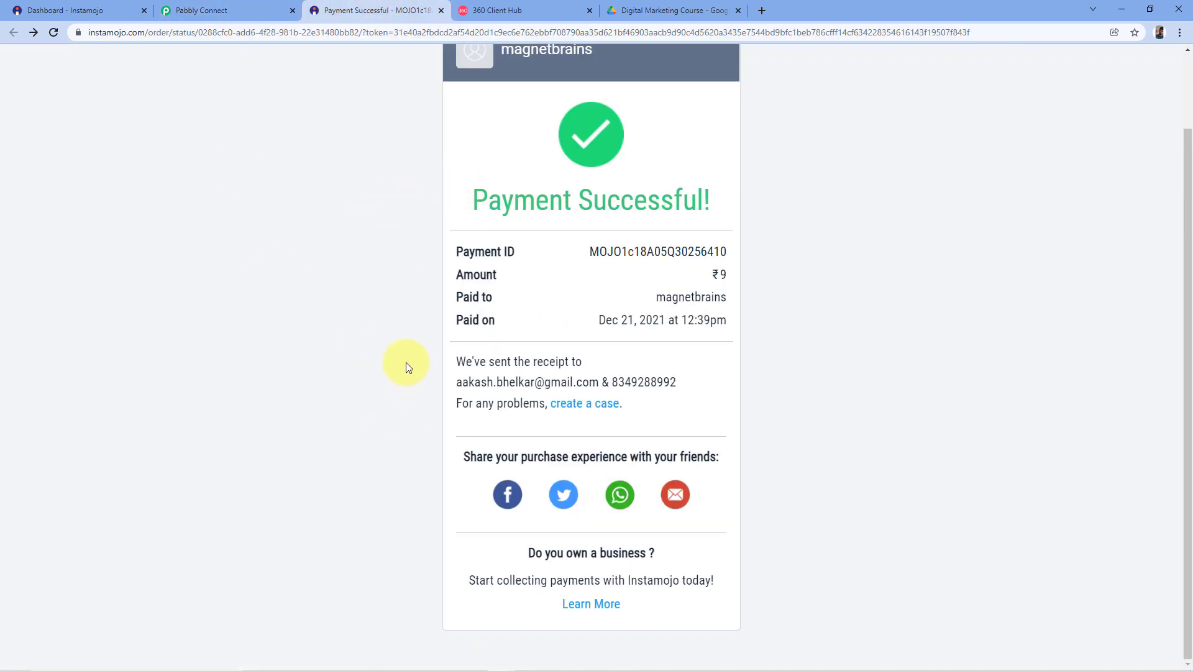
left_click(224, 10)
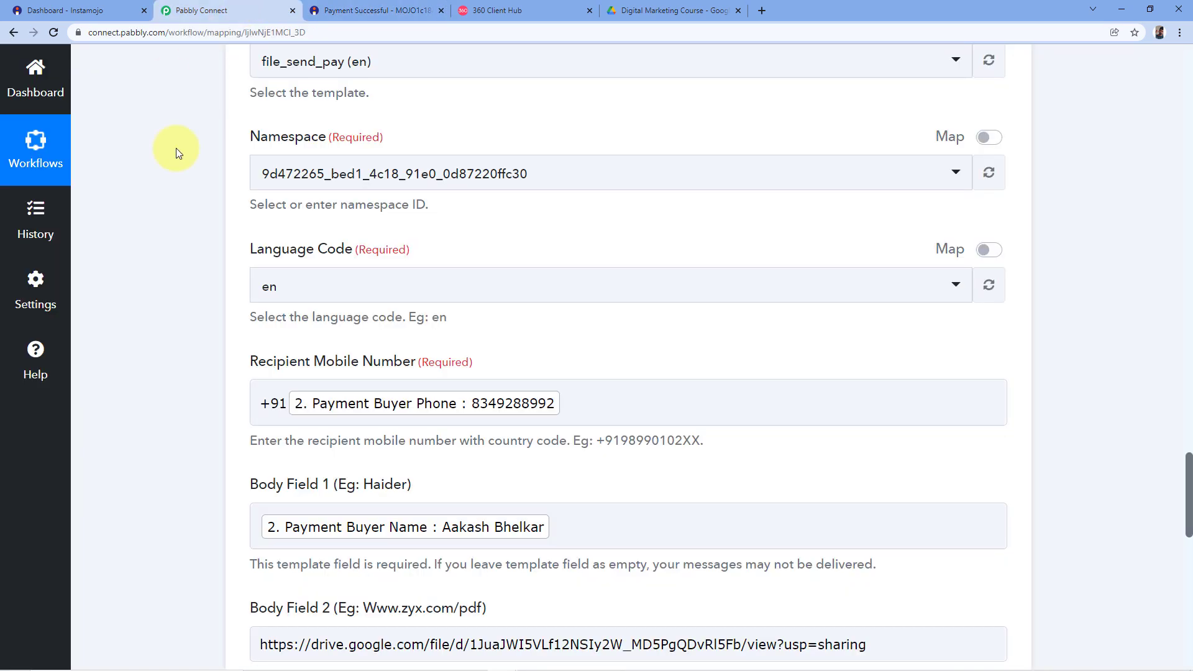
scroll(520, 358, "up", 1)
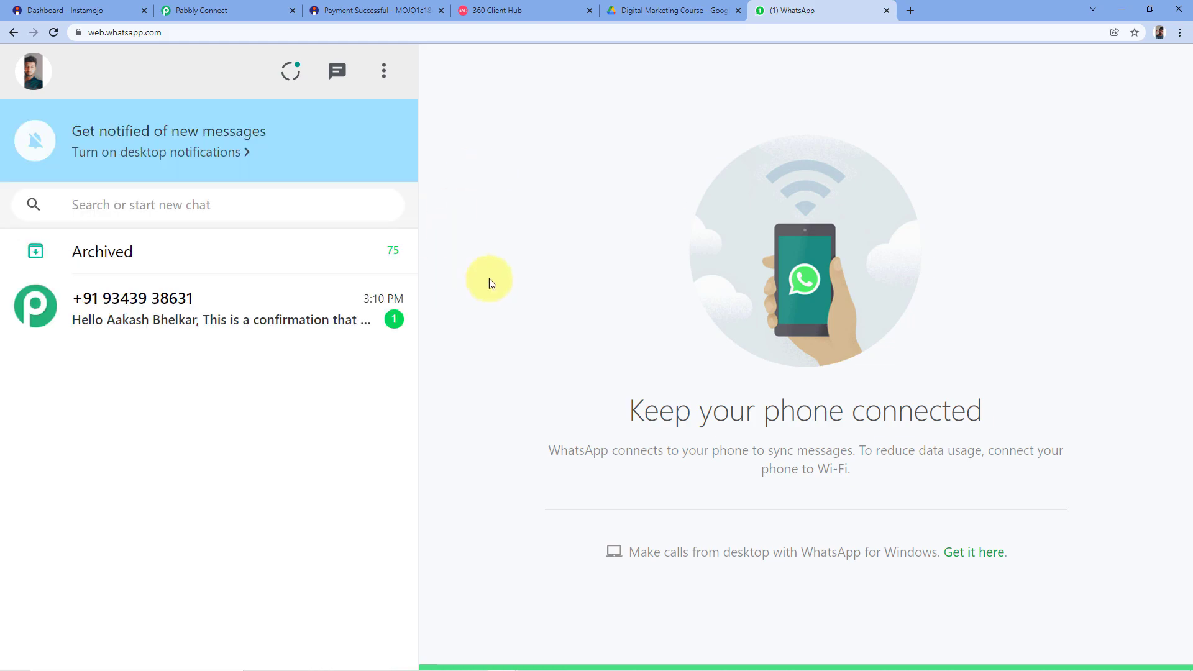
Open the new confirmation chat and check its buyer name and number against the receipt.
left_click(358, 6)
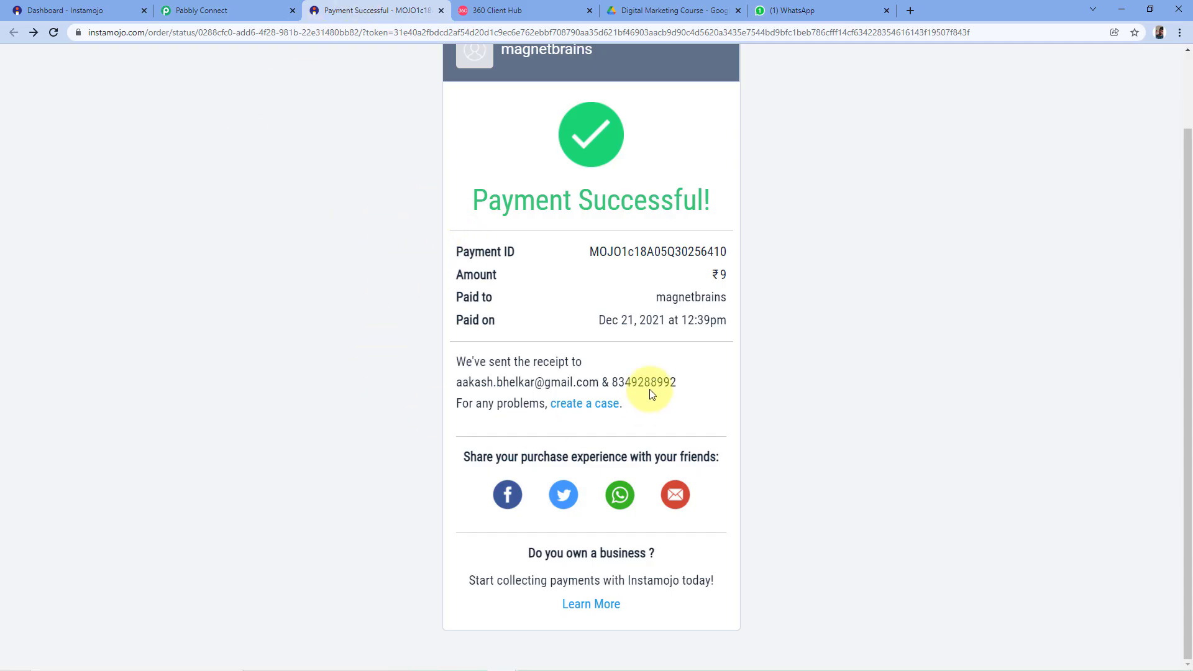
left_click_drag(679, 384, 618, 380)
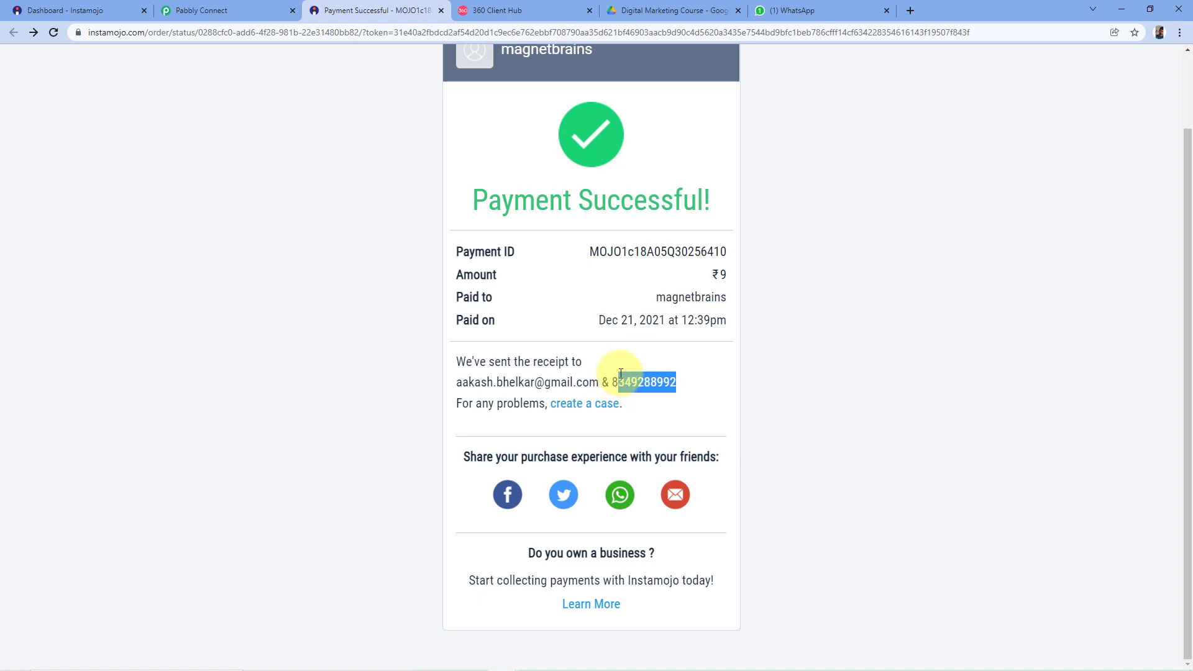
left_click(765, 6)
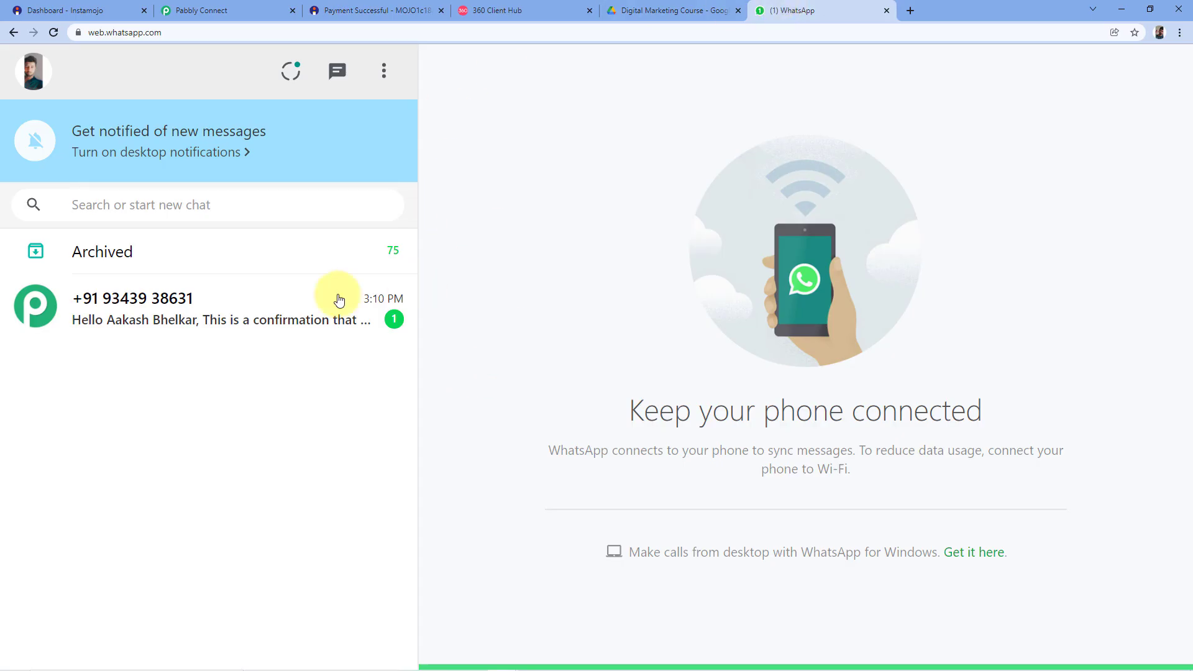
left_click(240, 315)
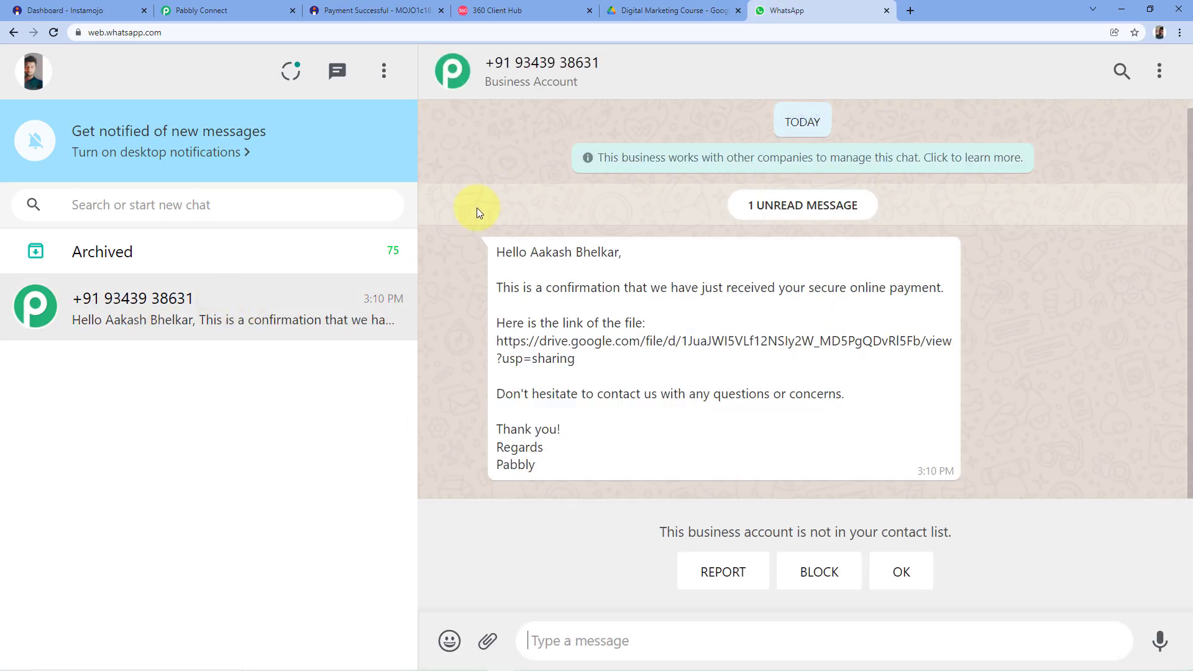
left_click_drag(532, 253, 618, 255)
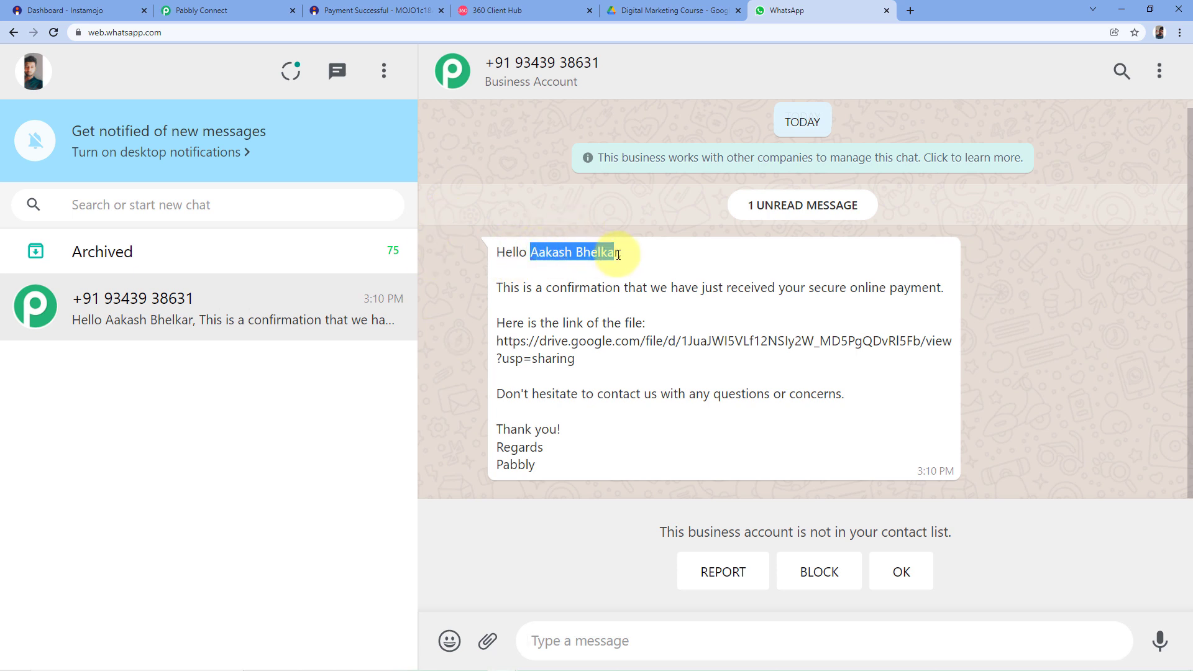
left_click(391, 8)
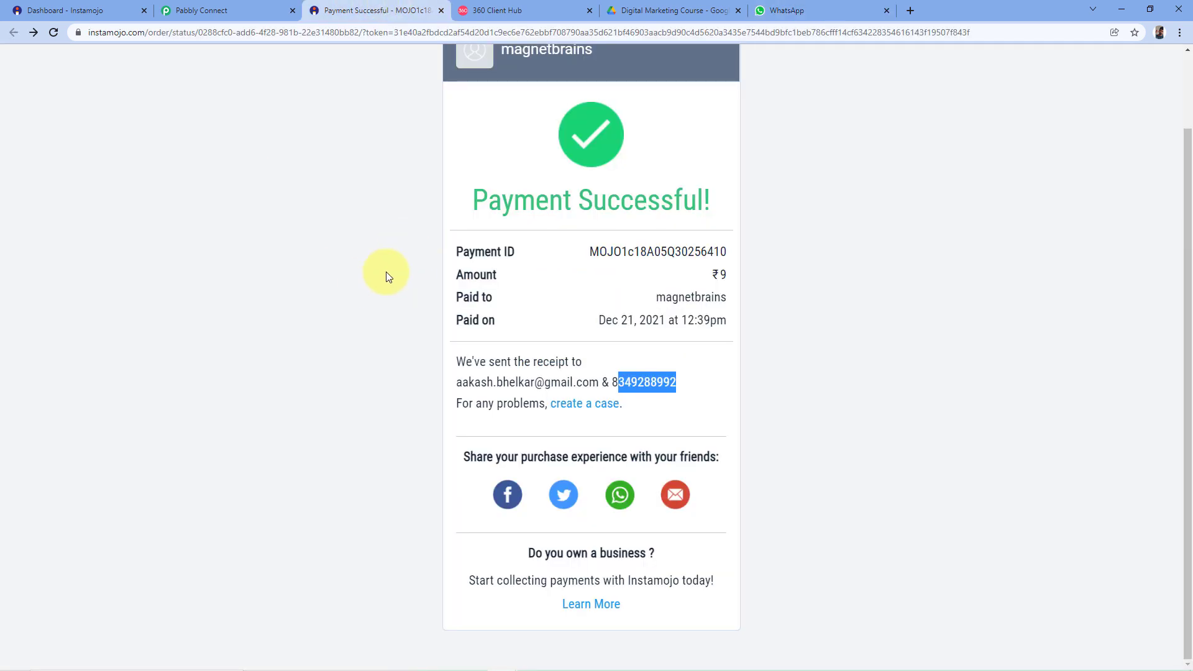
left_click(437, 271)
Accept the unknown business contact notice and open the message's Drive link to EBook Demo.pdf.
left_click(786, 10)
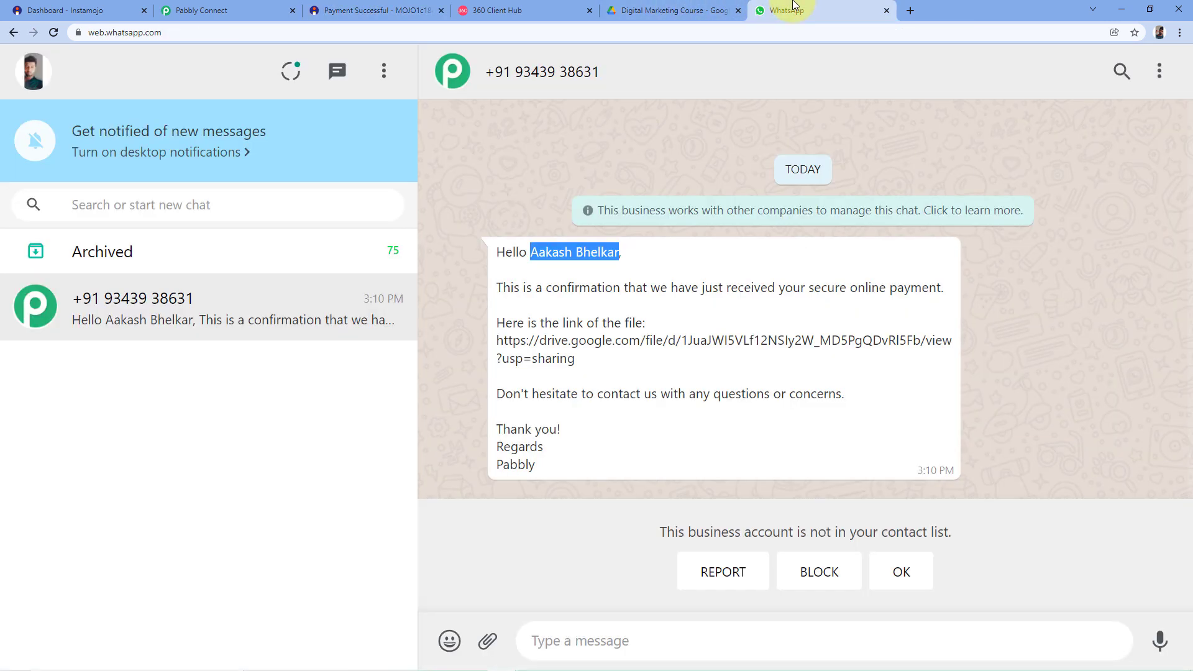
left_click(505, 283)
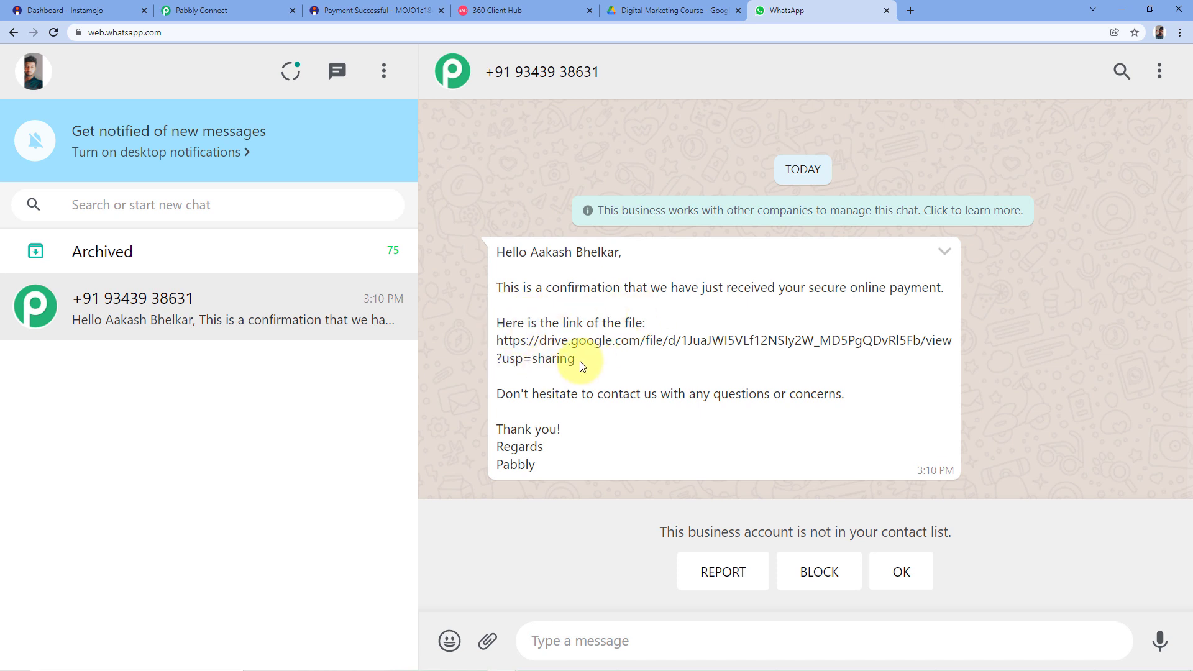
left_click(912, 573)
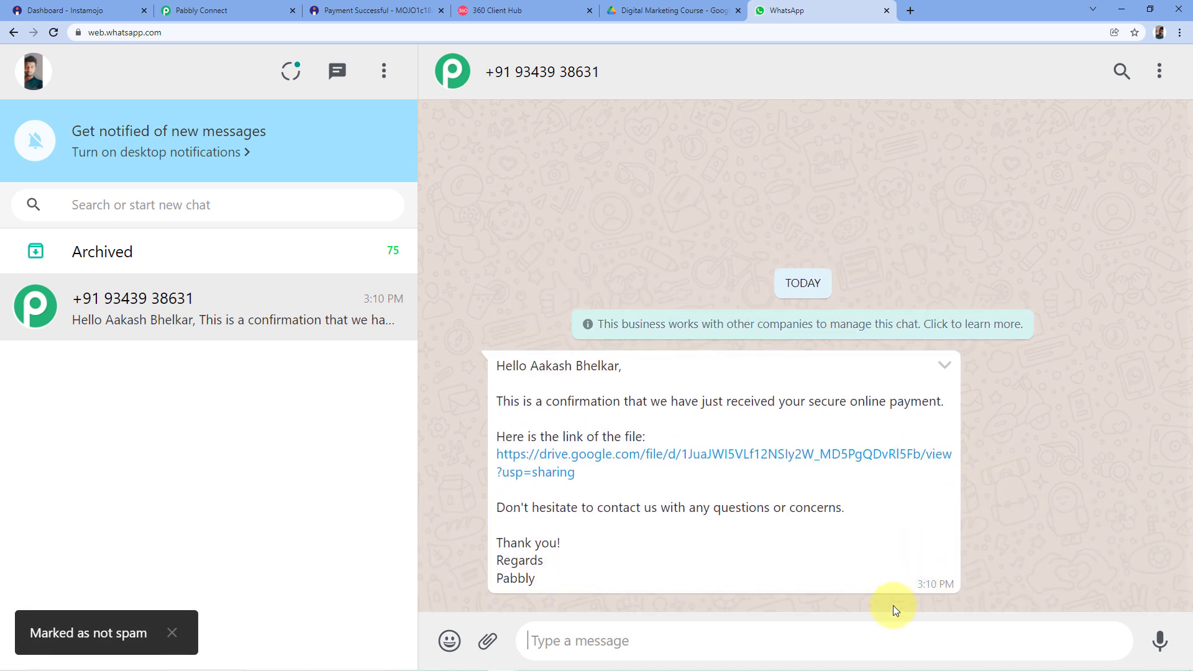
left_click(594, 460)
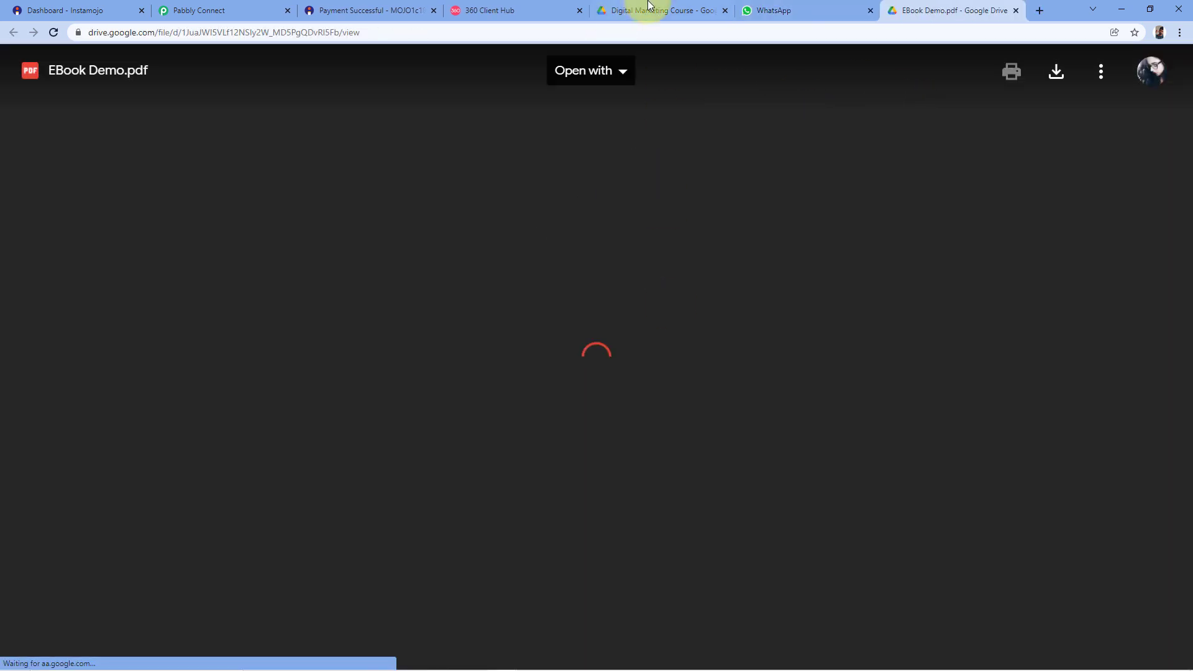
Check the Drive folder and opened EBook Demo.pdf, then go back to the WhatsApp chat.
left_click(622, 15)
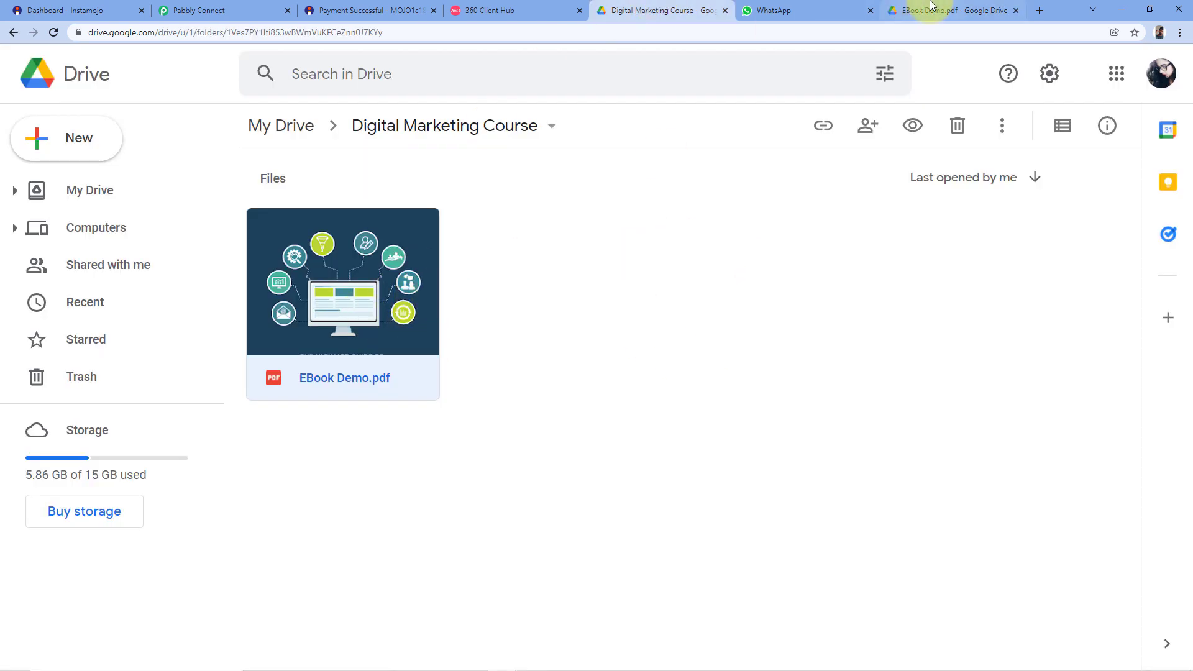
left_click(932, 10)
left_click(773, 11)
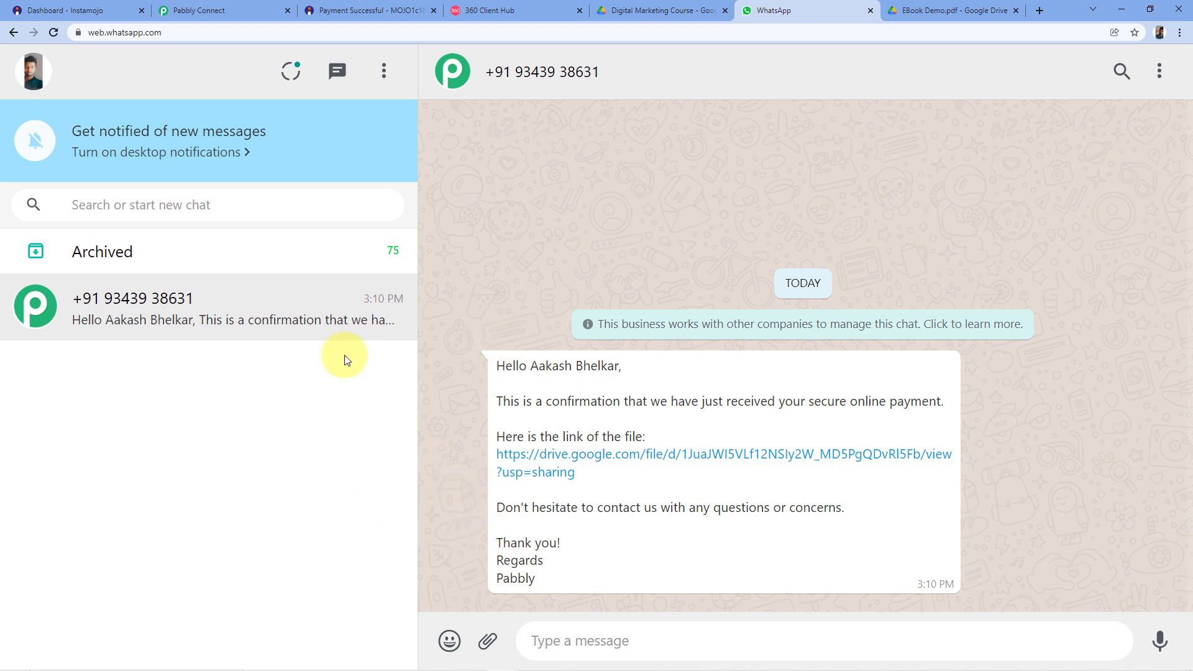
left_click(488, 10)
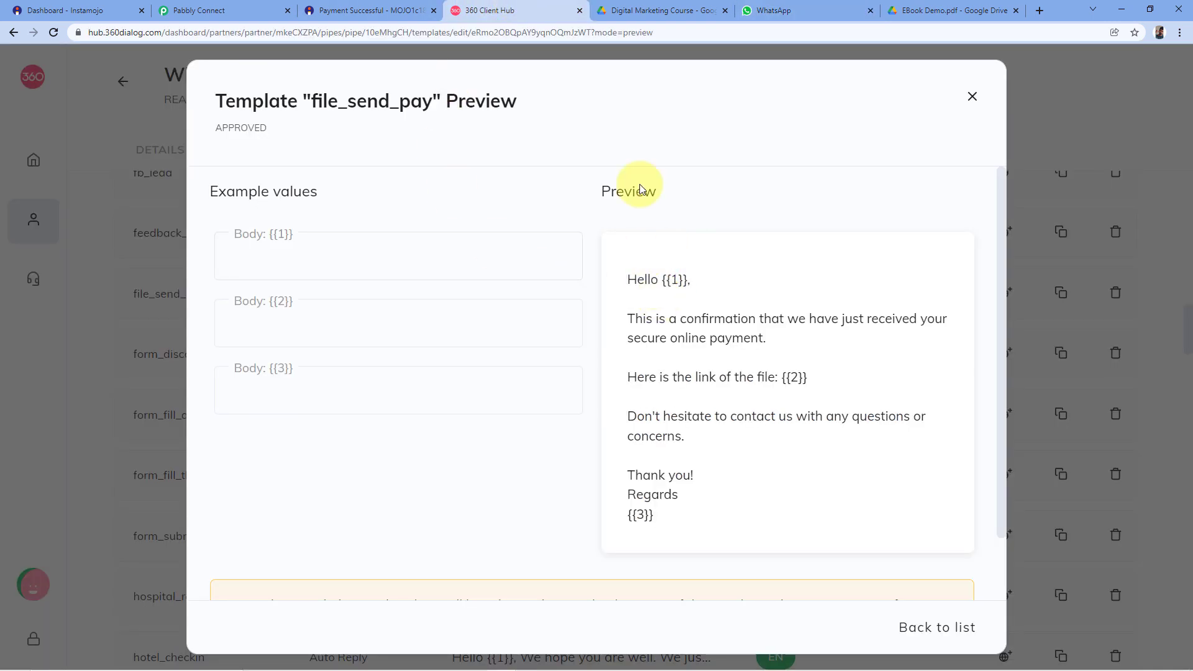
left_click(776, 10)
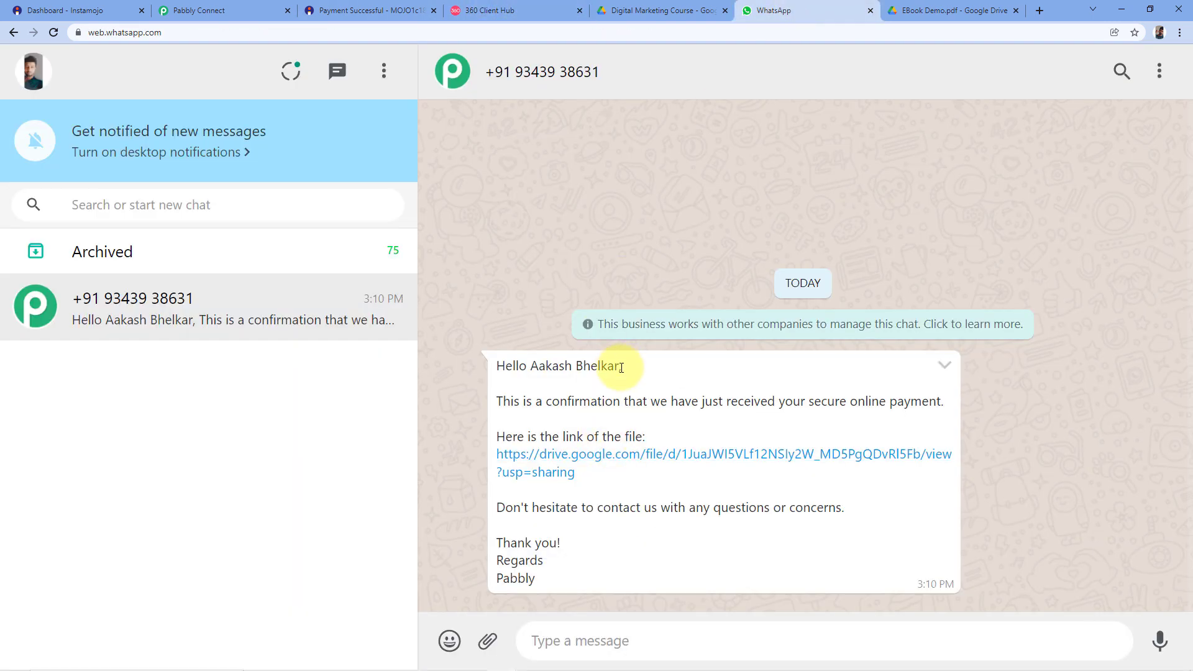
left_click_drag(620, 366, 526, 365)
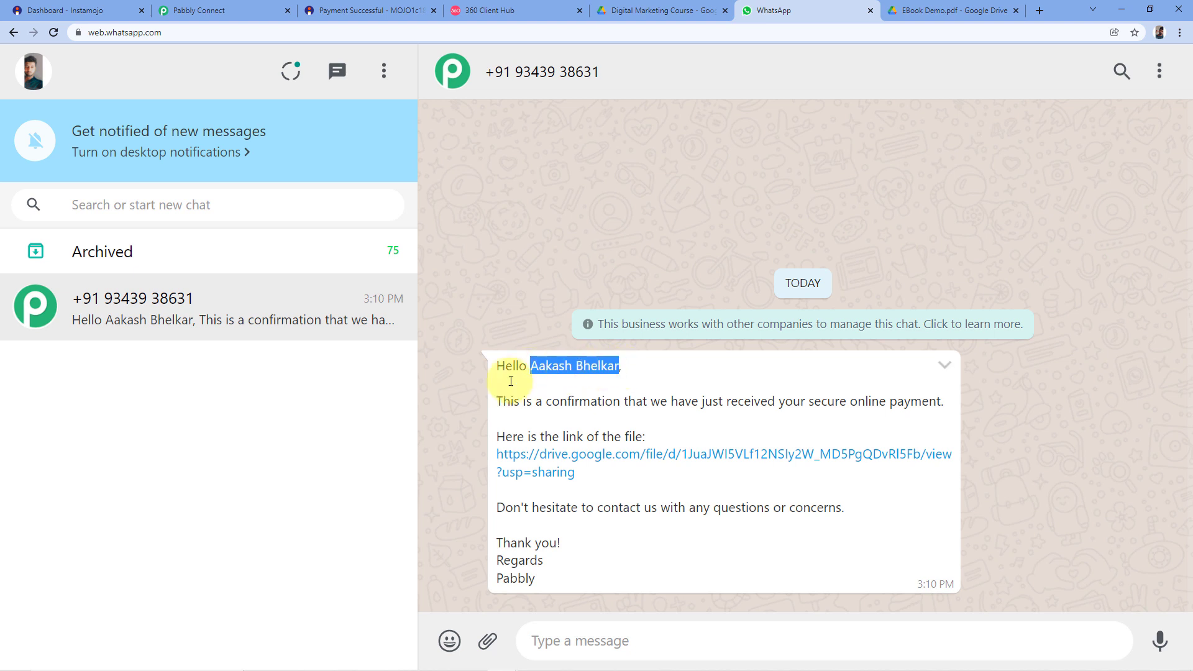
left_click(226, 10)
scroll(405, 354, "down", 2)
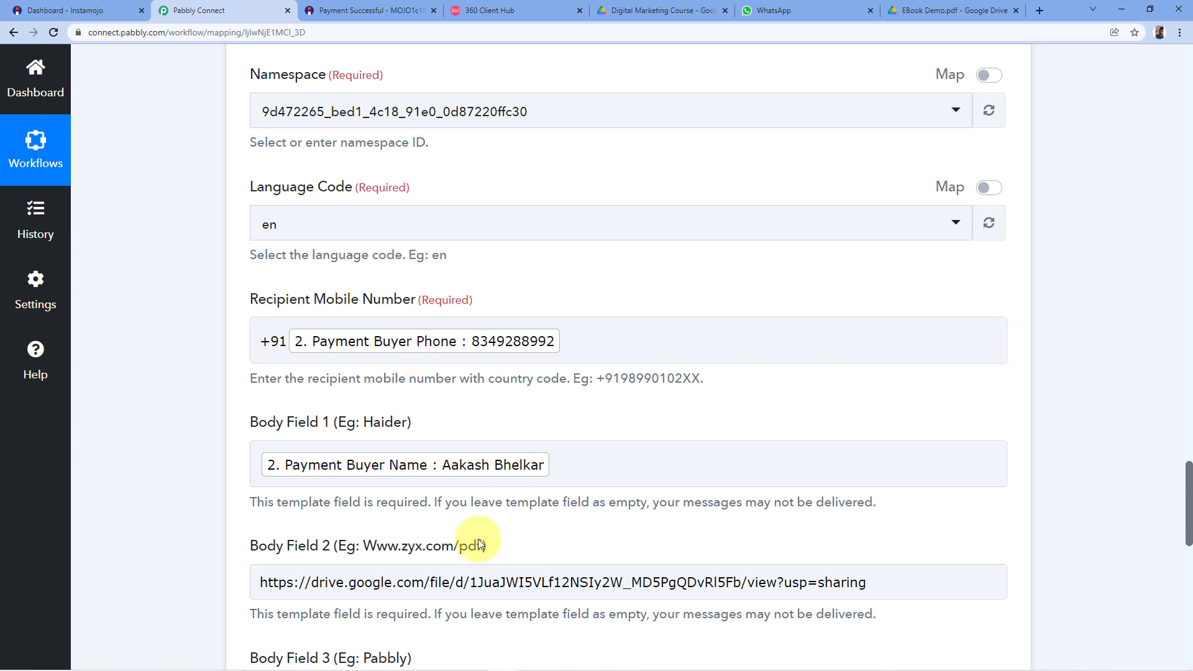
left_click(741, 9)
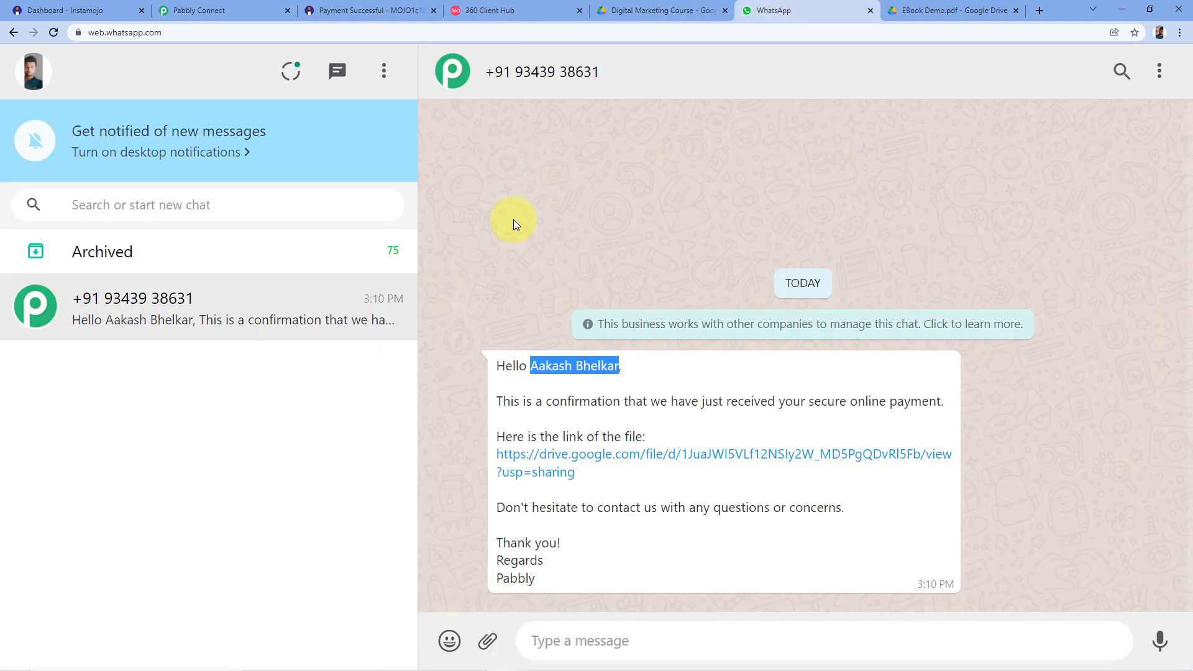
left_click(560, 385)
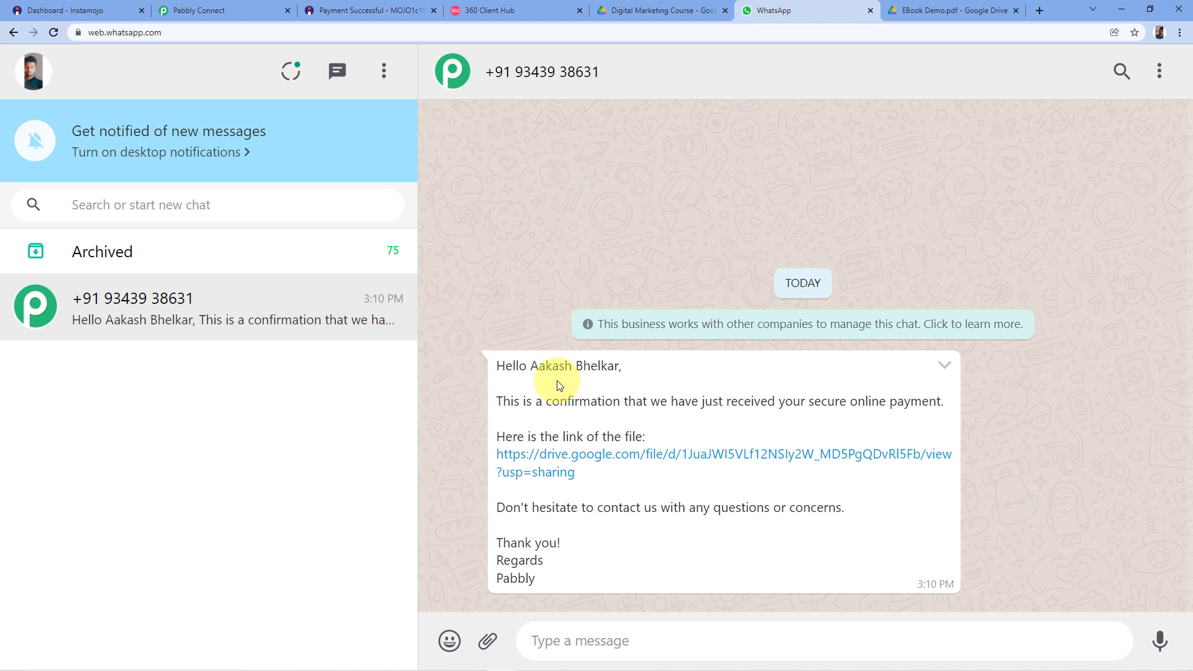
left_click(358, 10)
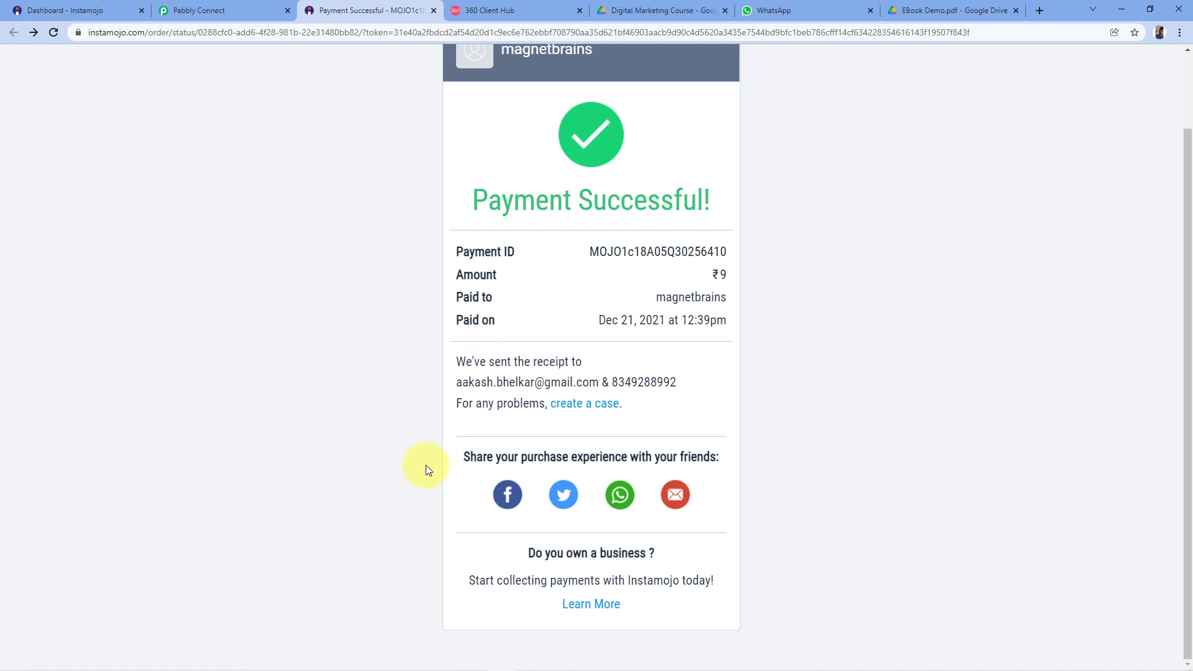
left_click(774, 11)
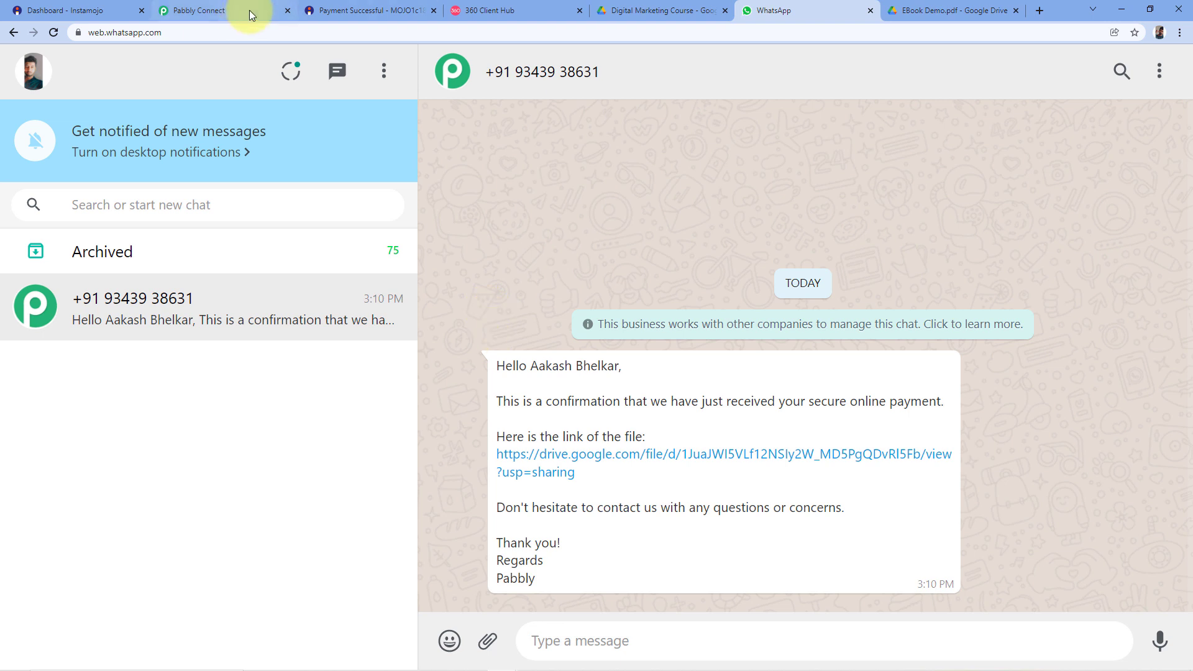
left_click(315, 10)
Load the pasted imjo.in course link, autofill the buyer's details and proceed to the ₹9 payment.
left_click(314, 32)
key("ctrl+v")
key("Return")
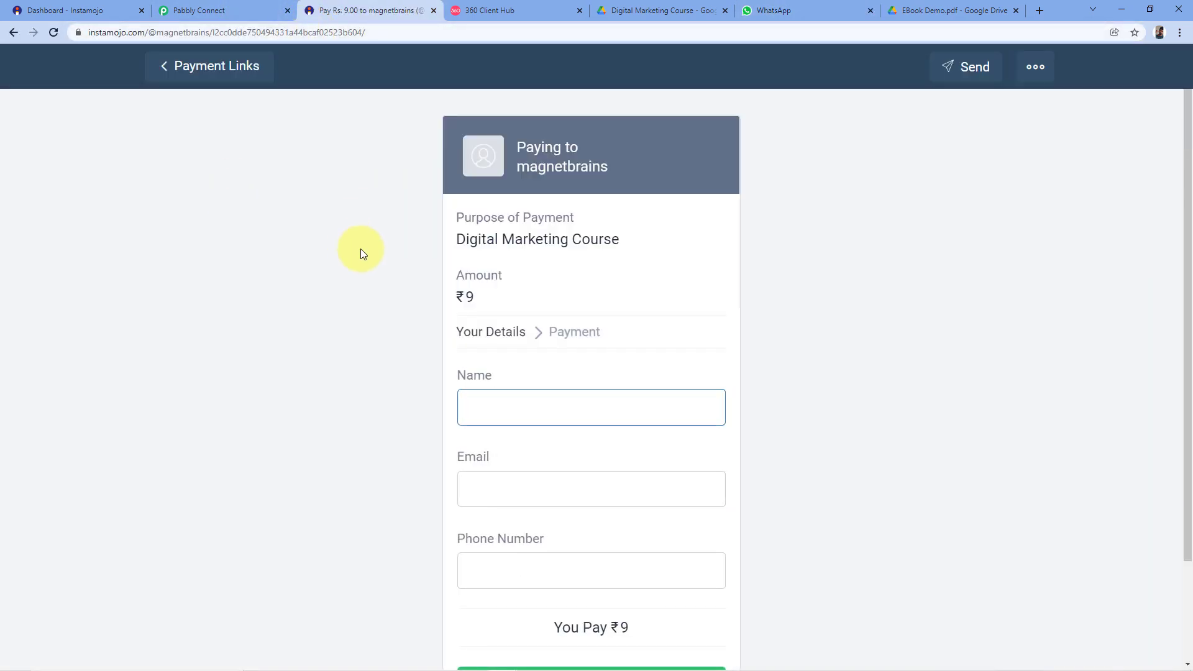
scroll(372, 237, "down", 2)
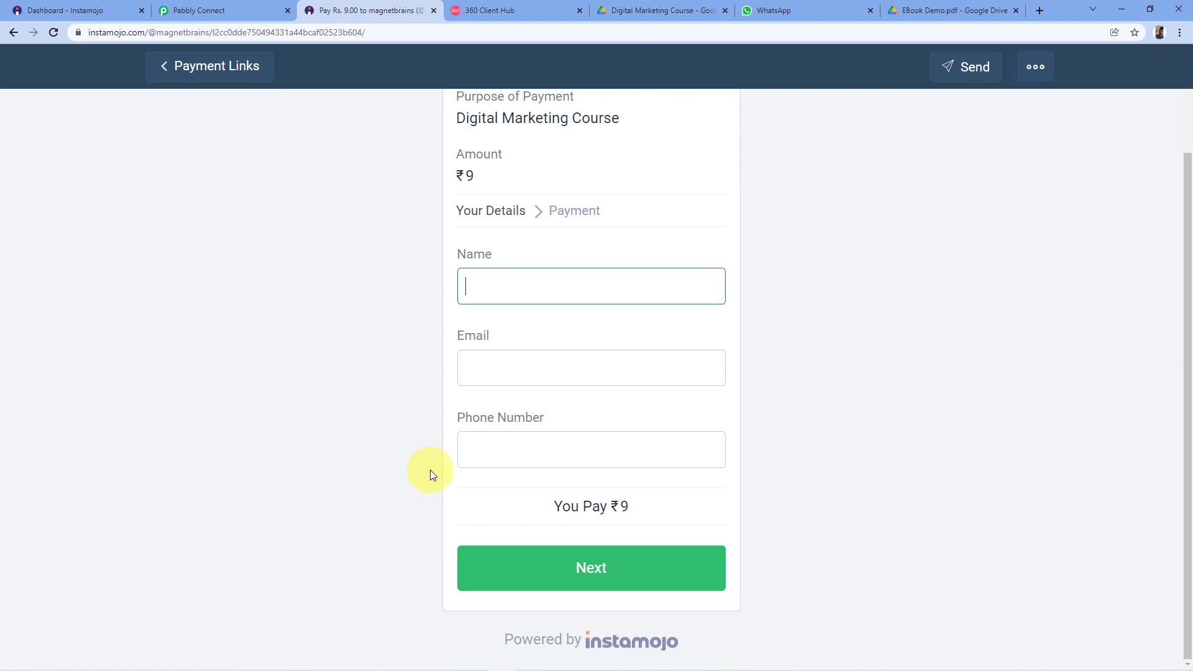
key("Down")
key("Return")
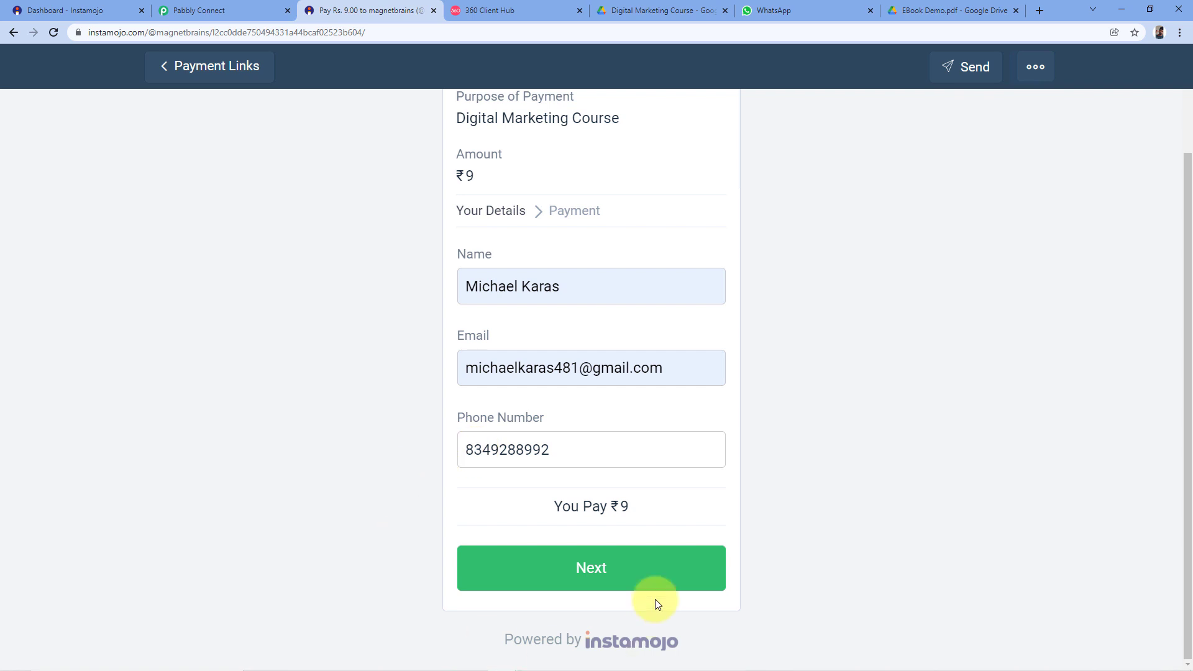
left_click(592, 568)
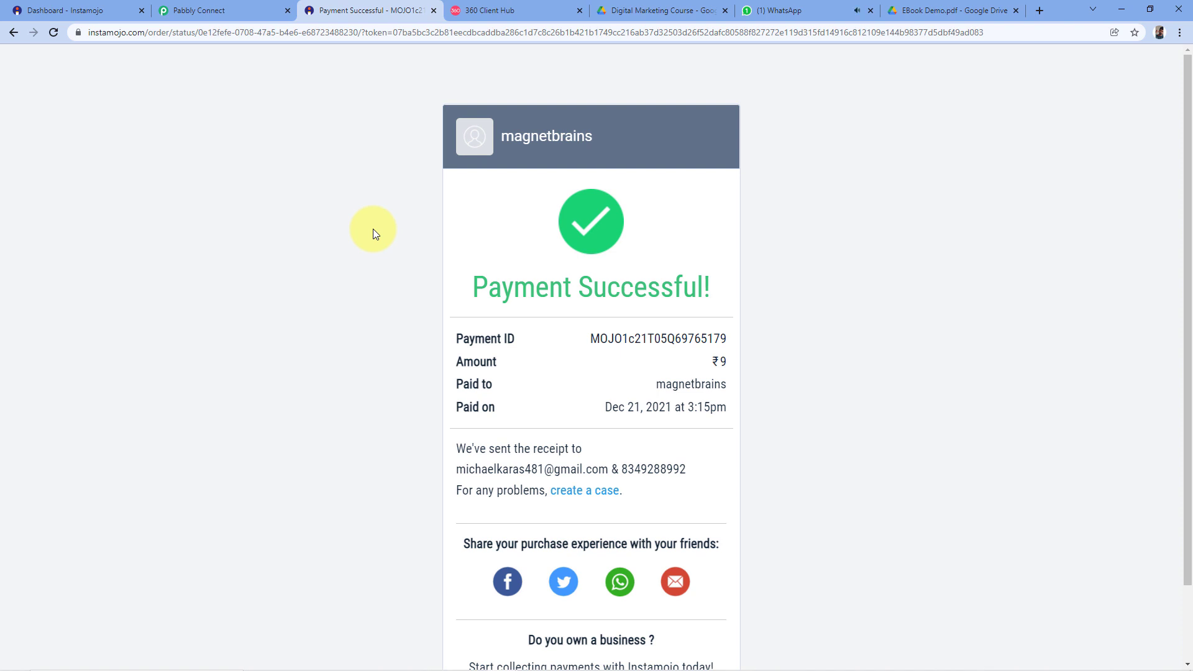
Mark the buyer's phone number on the receipt and find their new WhatsApp confirmation message.
scroll(413, 280, "down", 1)
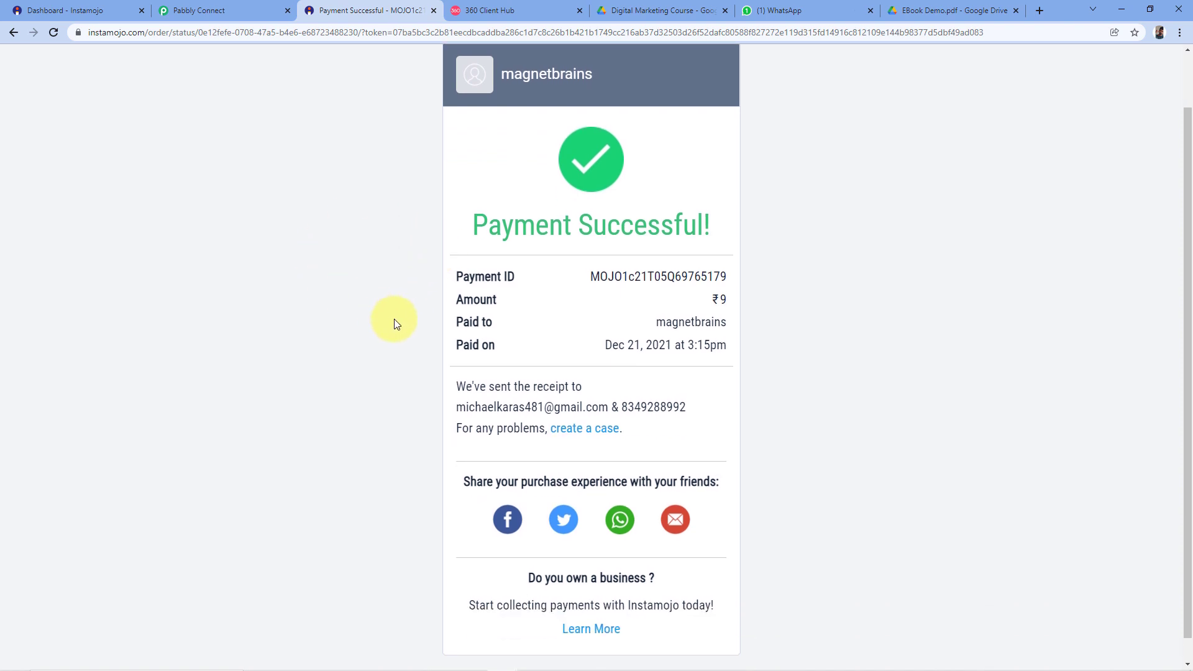
left_click_drag(683, 407, 624, 407)
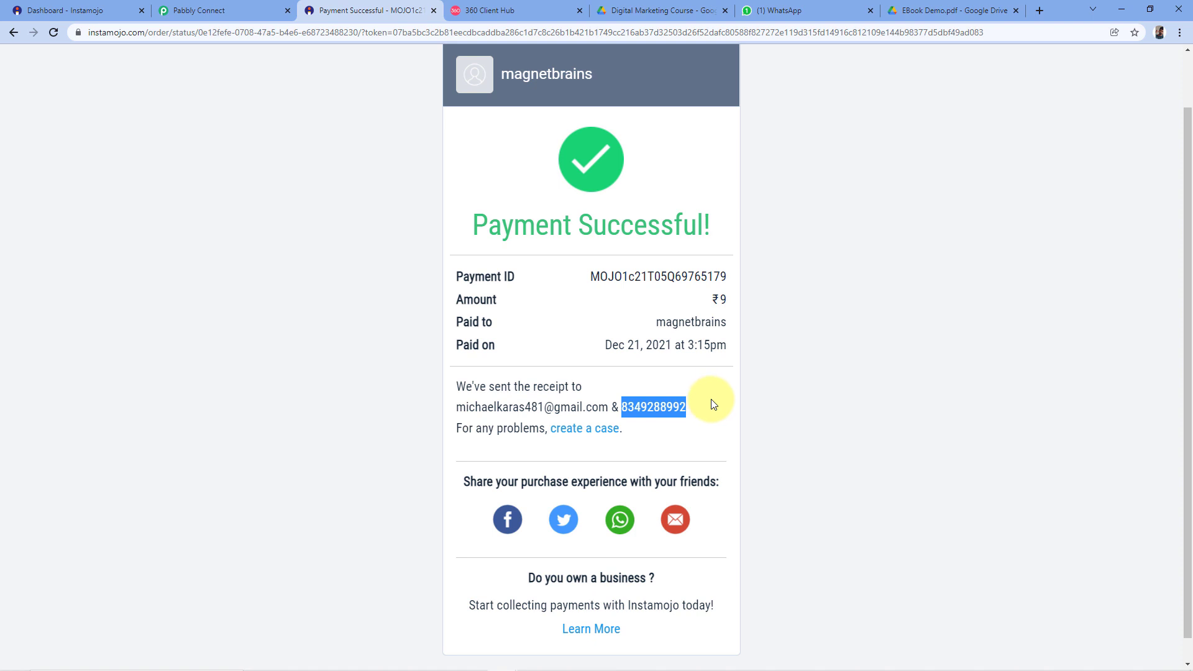
left_click(777, 10)
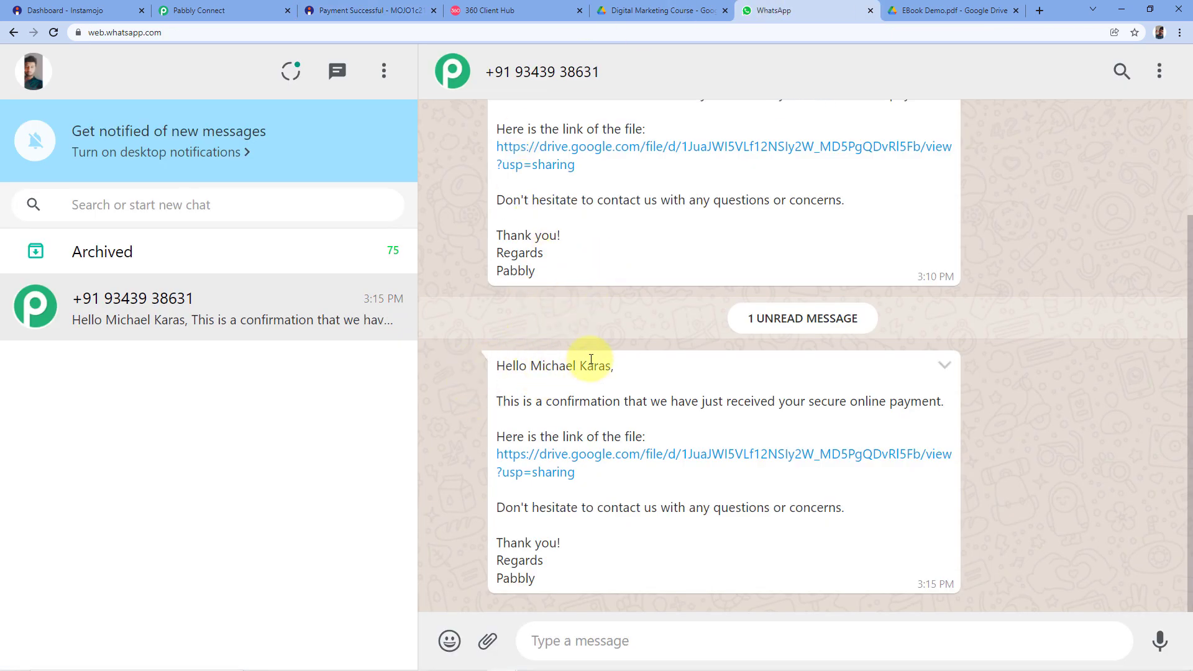
left_click_drag(612, 371, 540, 372)
Check the 3:15 PM message against the Instamojo receipt, file_send_pay template and Drive folder.
left_click(368, 11)
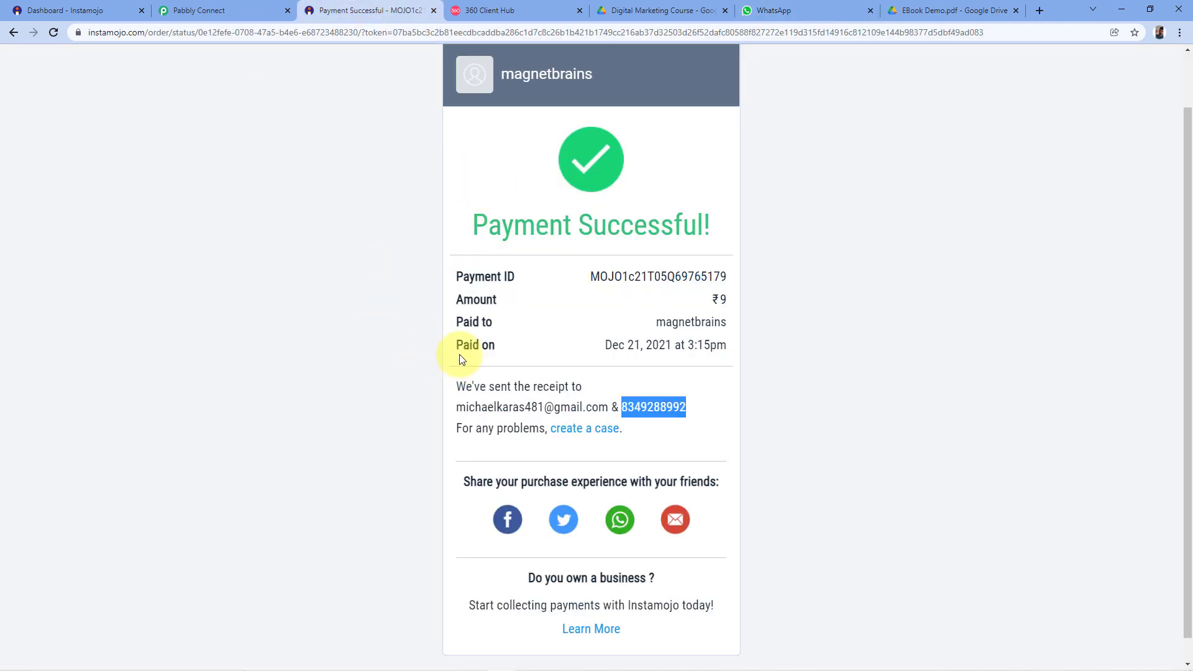
left_click(784, 11)
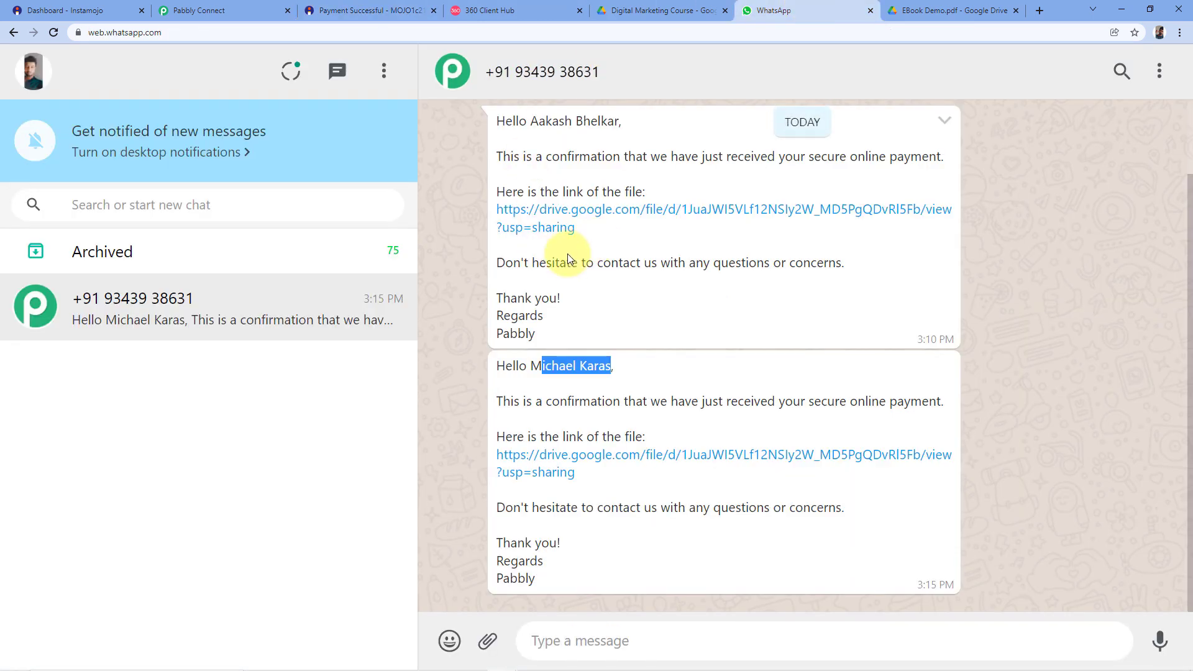
left_click(520, 407)
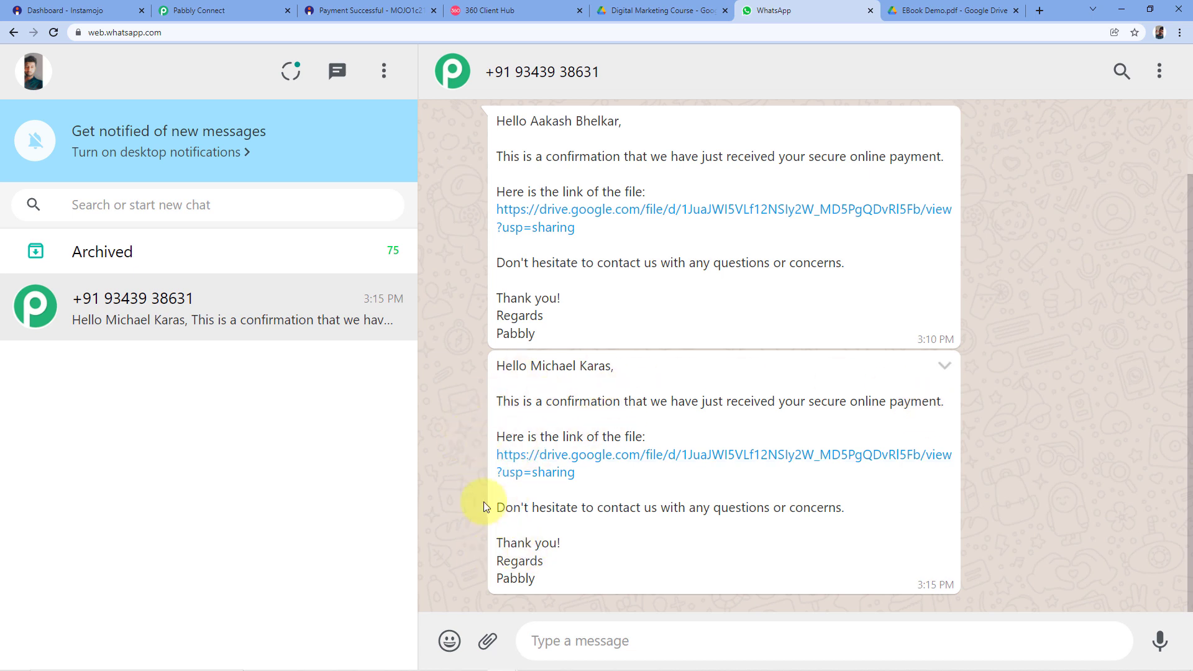
left_click(491, 10)
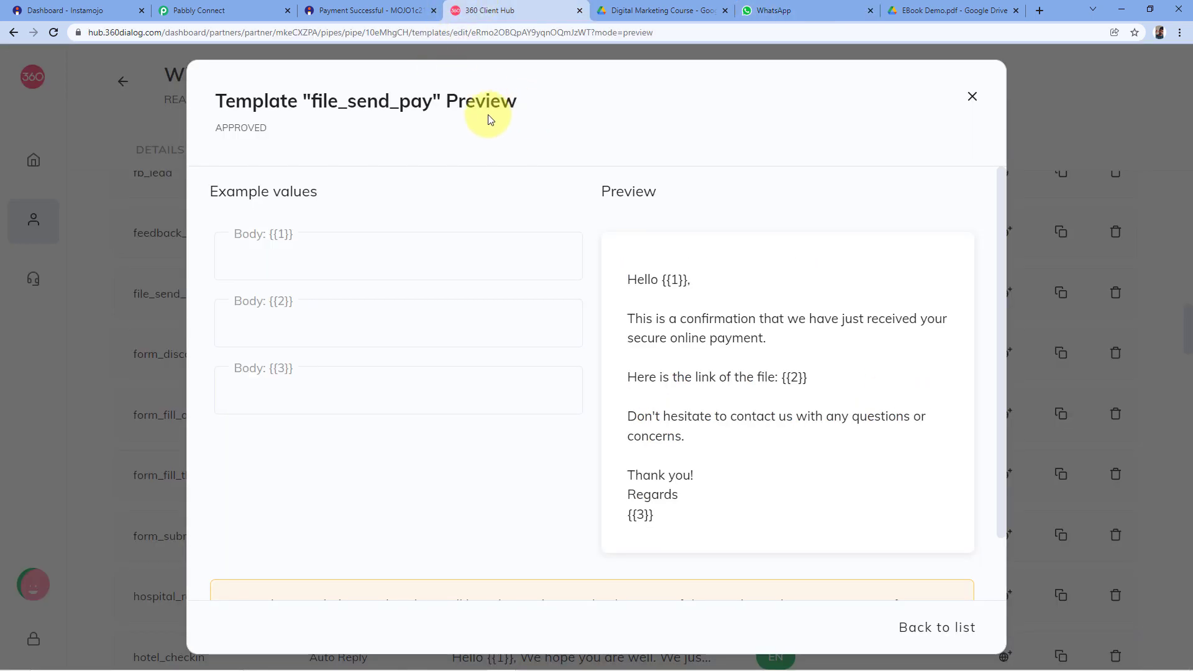
left_click(855, 5)
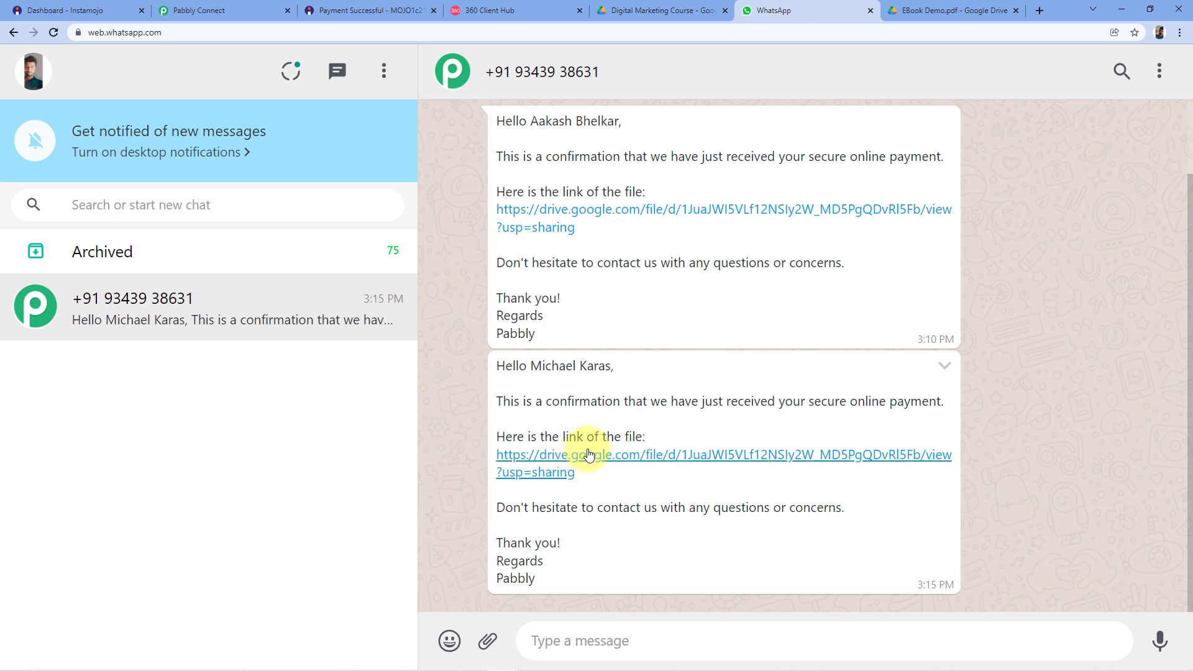
left_click(677, 5)
left_click(770, 9)
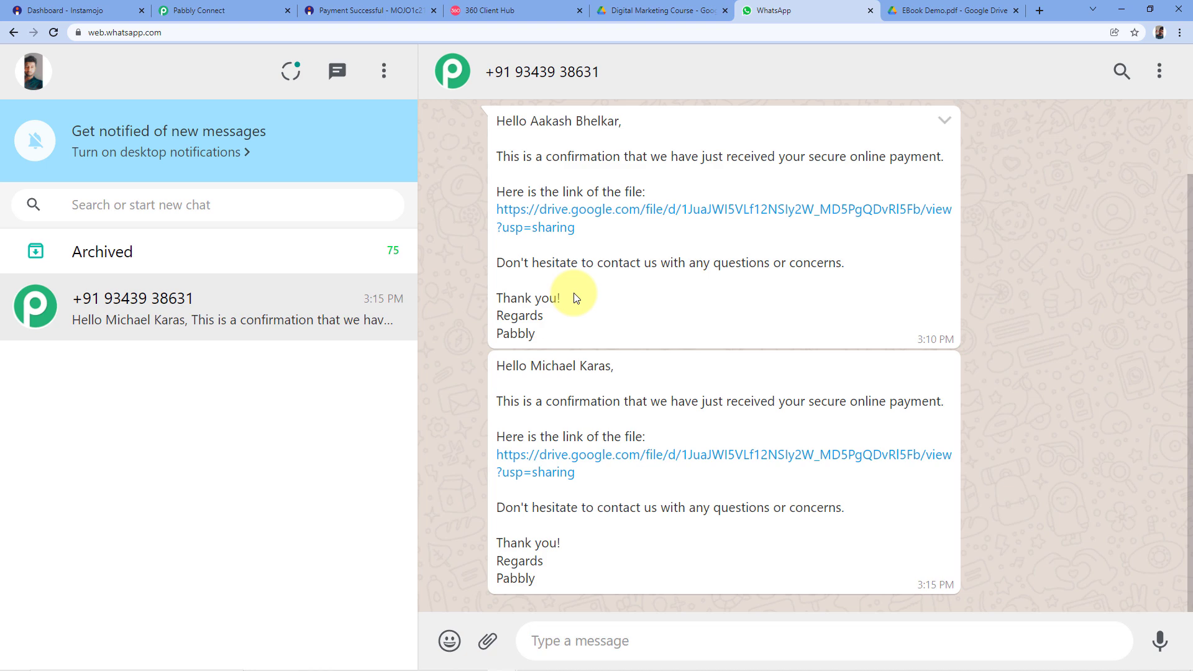
Collapse the Instamojo New Sale trigger and review the workflow's trigger and two action steps.
left_click(205, 10)
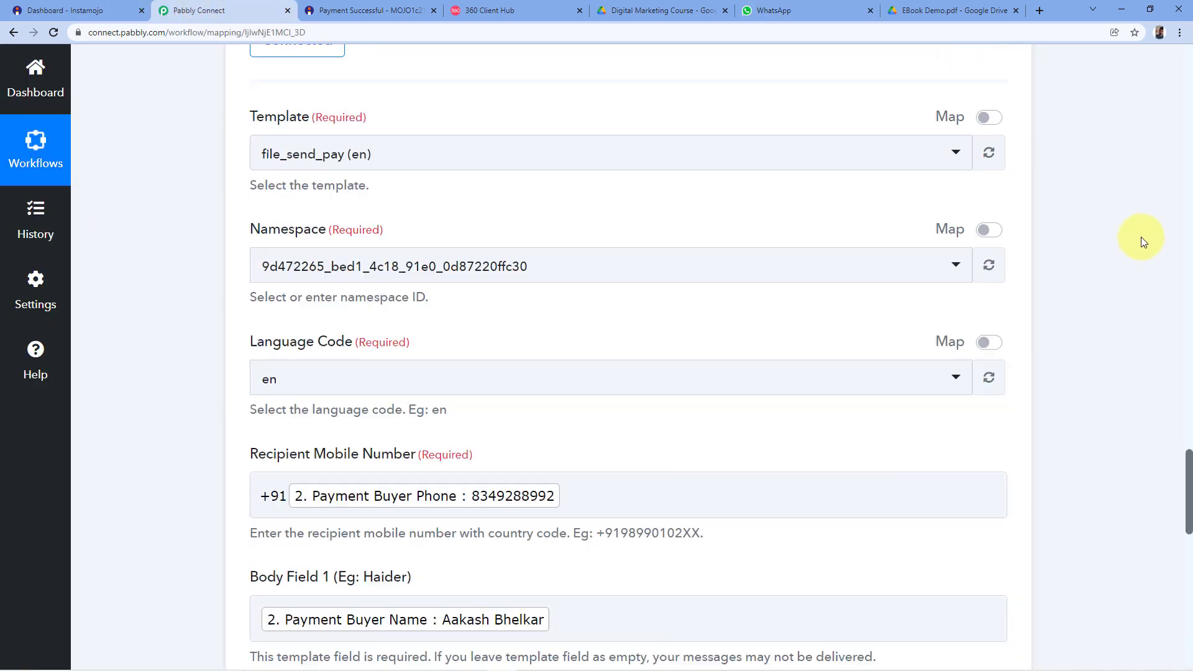
scroll(1138, 239, "up", 10)
scroll(1095, 263, "up", 8)
scroll(1056, 245, "up", 15)
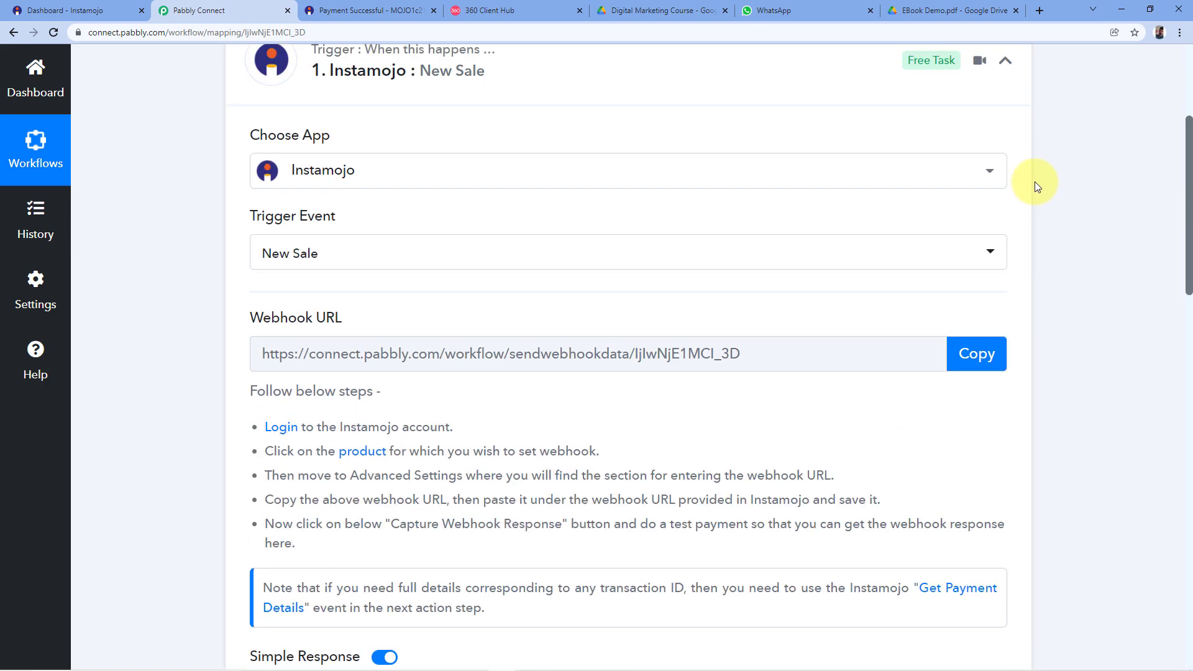
scroll(1035, 181, "up", 3)
left_click(1006, 245)
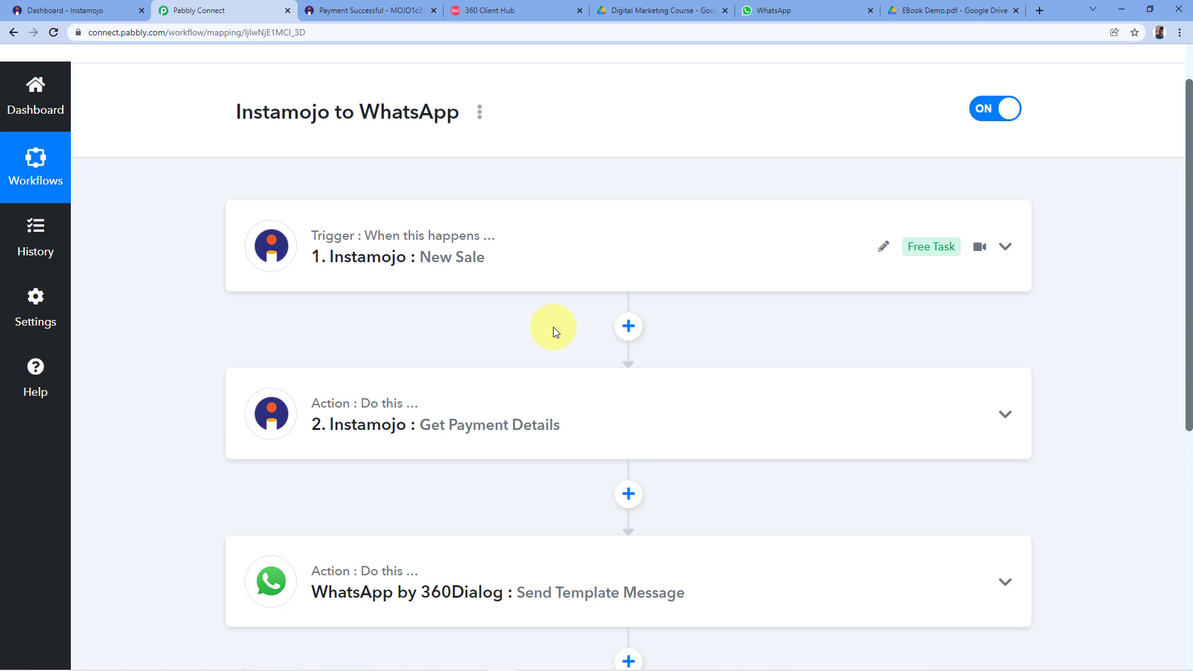
mouse_move(355, 413)
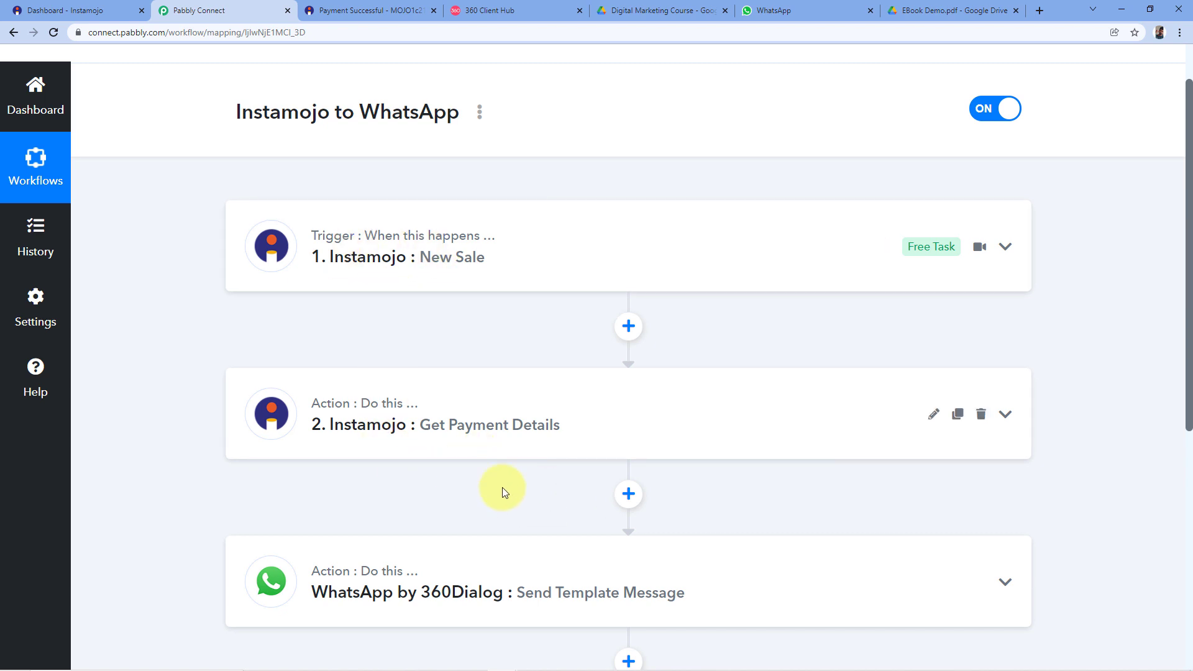
scroll(499, 460, "down", 1)
scroll(498, 460, "down", 1)
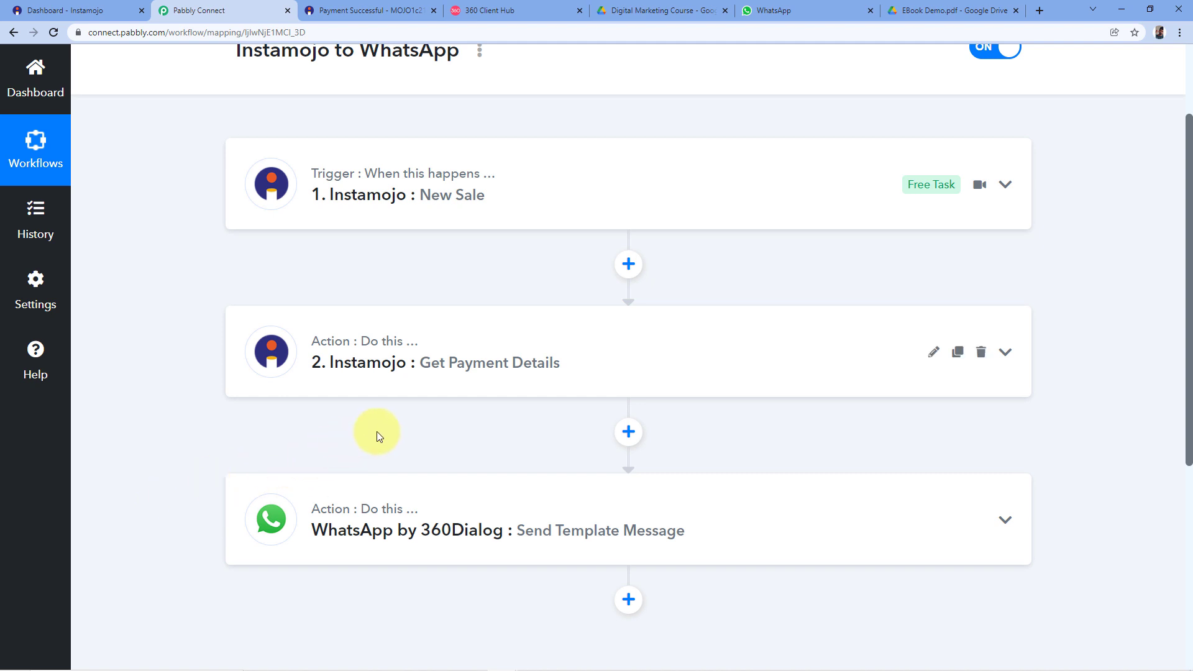
scroll(458, 425, "up", 2)
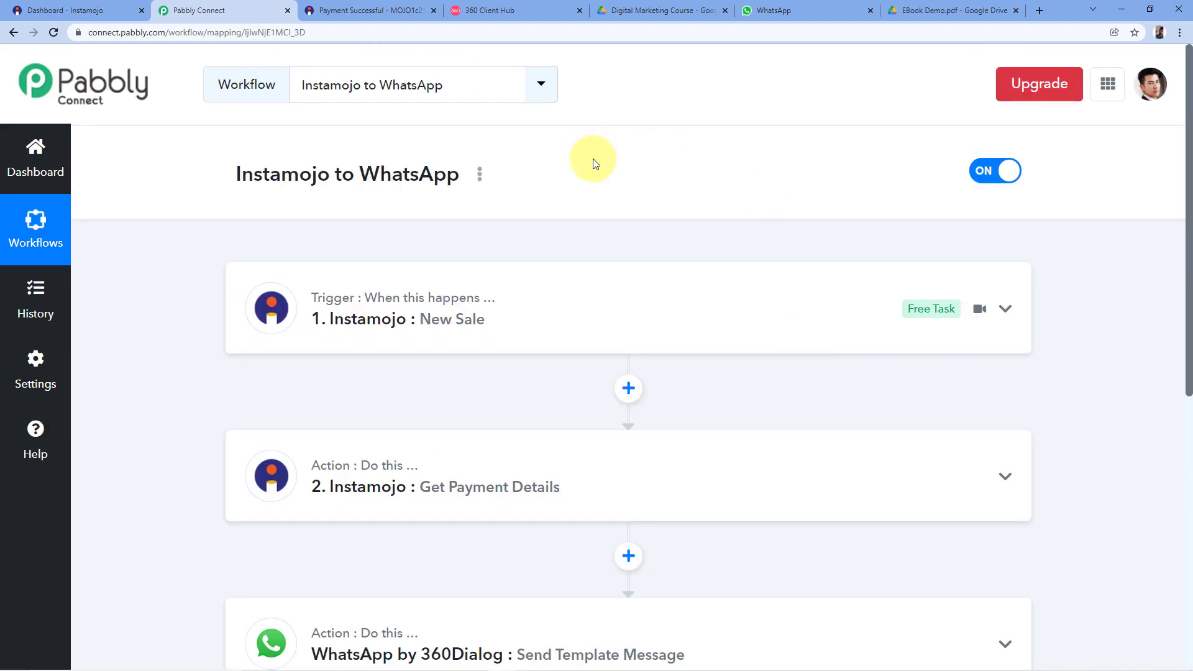